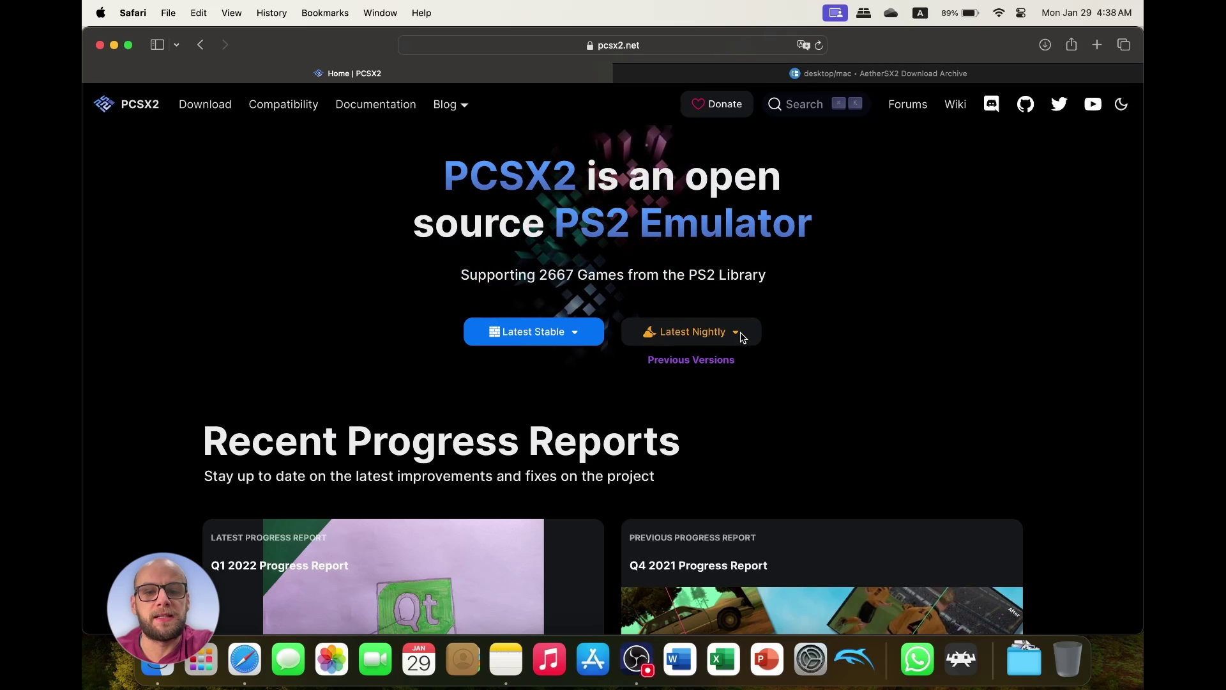
# Step: Download the latest nightly macOS build, v1.7.5530, from the PCSX2 home page
pyautogui.click(566, 331)
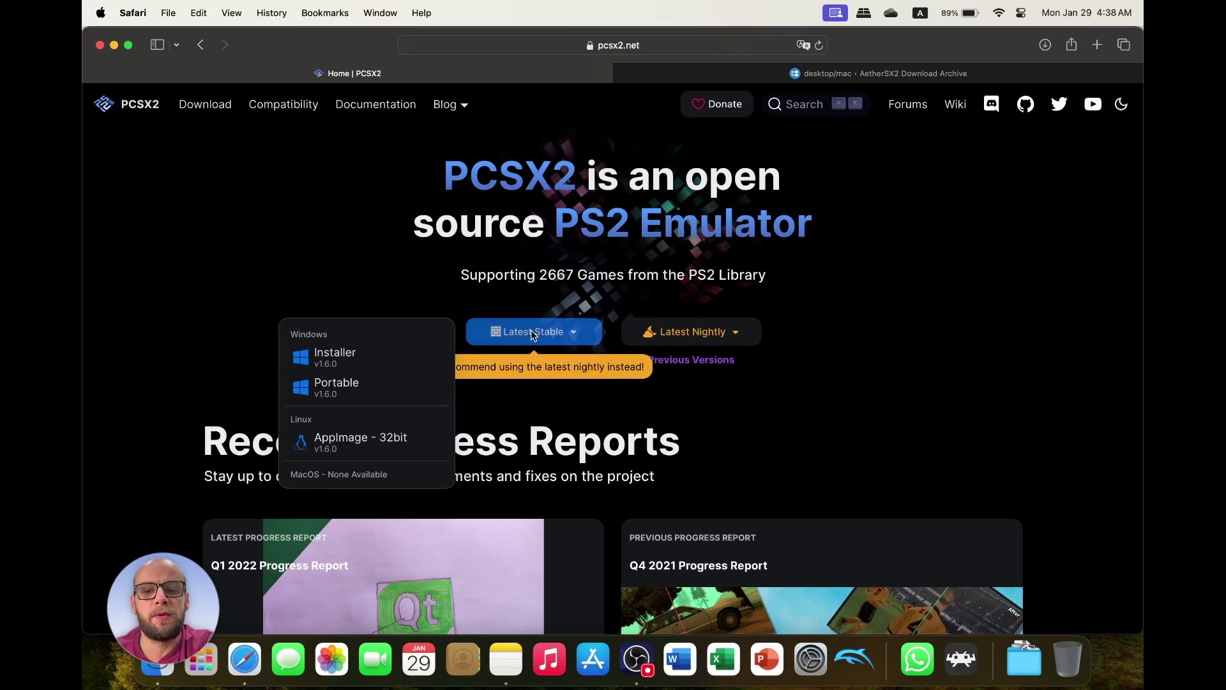
pyautogui.click(736, 332)
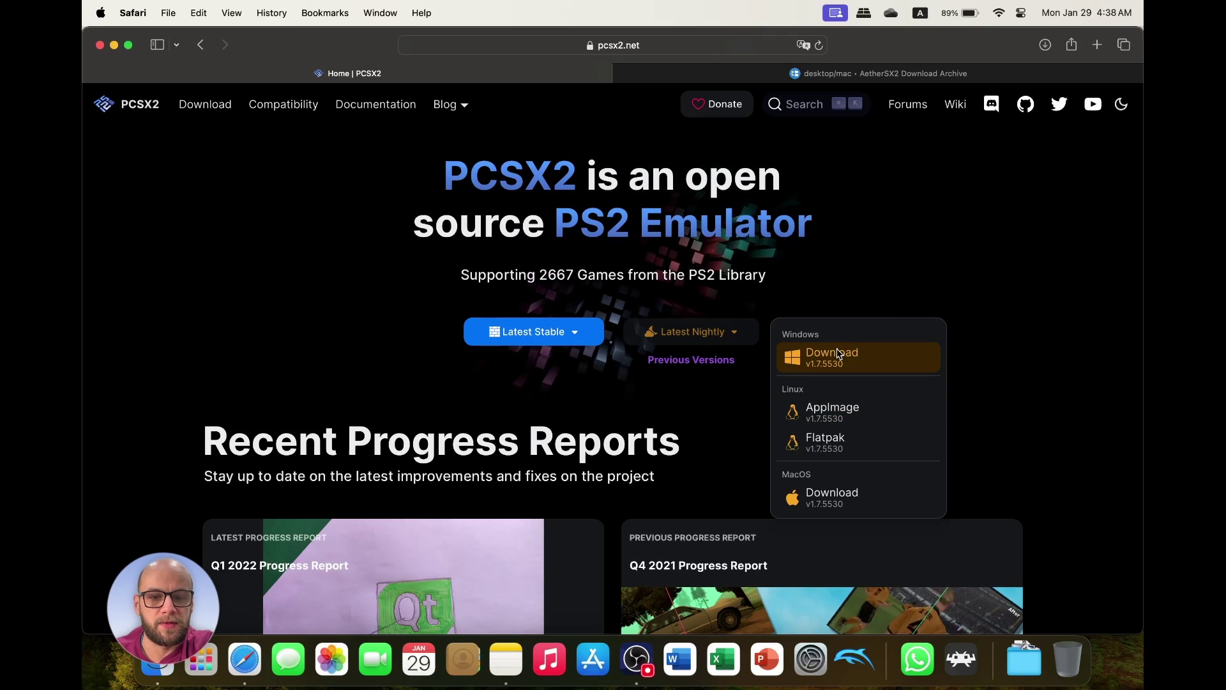
pyautogui.click(824, 500)
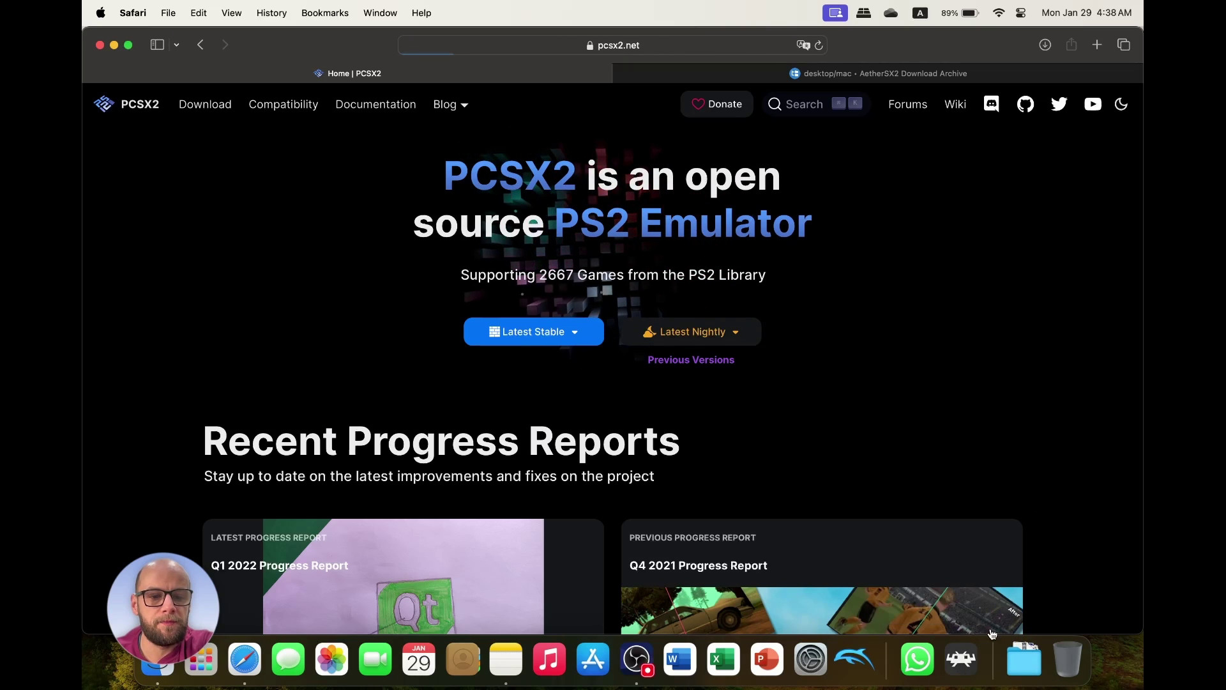
# Step: Extract the downloaded pcsx2-v1.7.5530-macos-Qt.tar.xz archive and move the PCSX2-v1.7.5530 app into the Applications folder
pyautogui.click(1029, 654)
pyautogui.click(1041, 374)
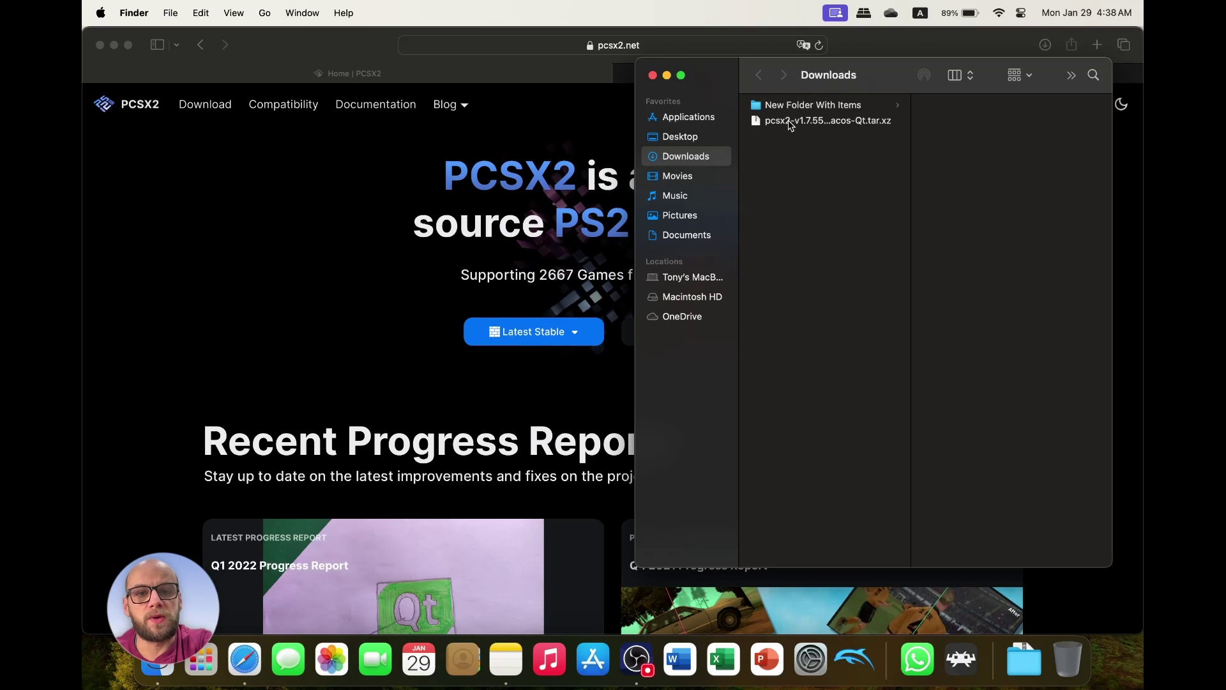
pyautogui.click(791, 121)
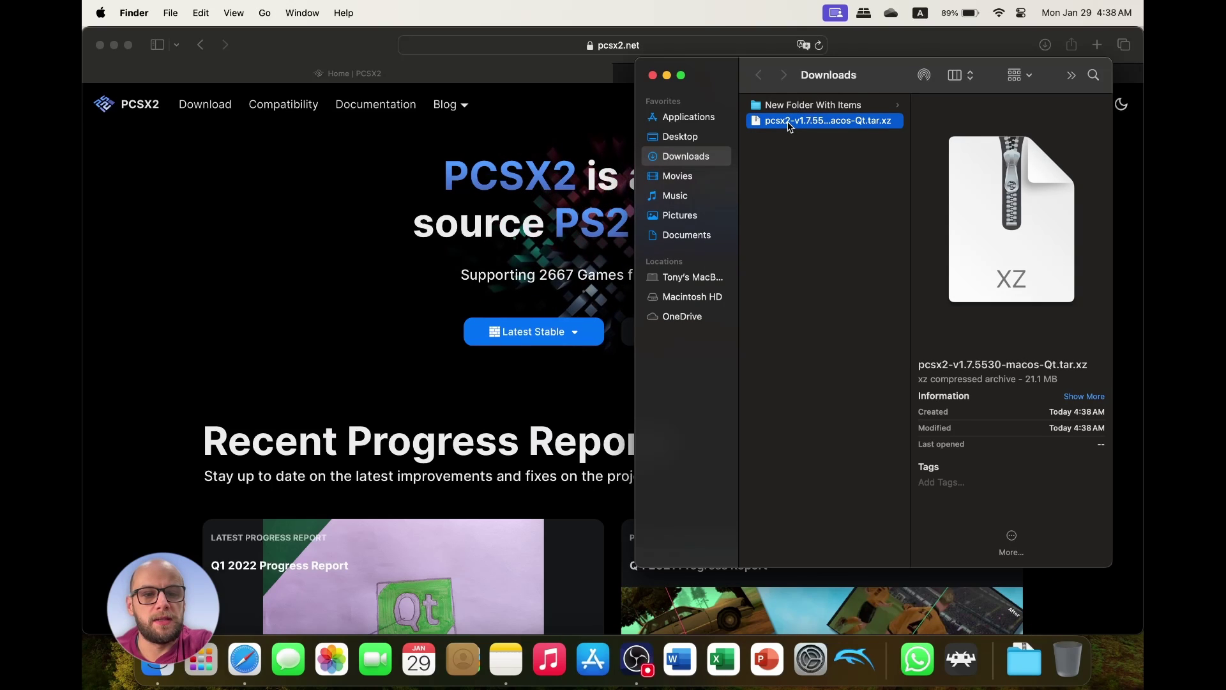
pyautogui.doubleClick(791, 121)
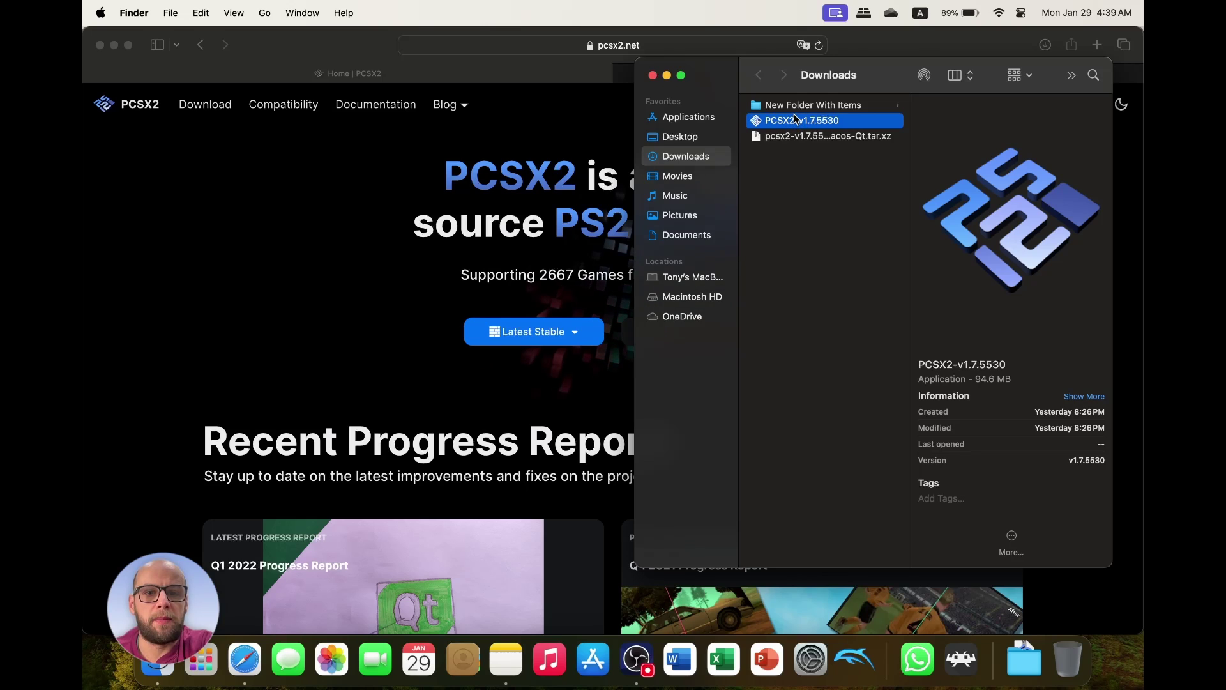
pyautogui.moveTo(792, 121); pyautogui.dragTo(685, 121)
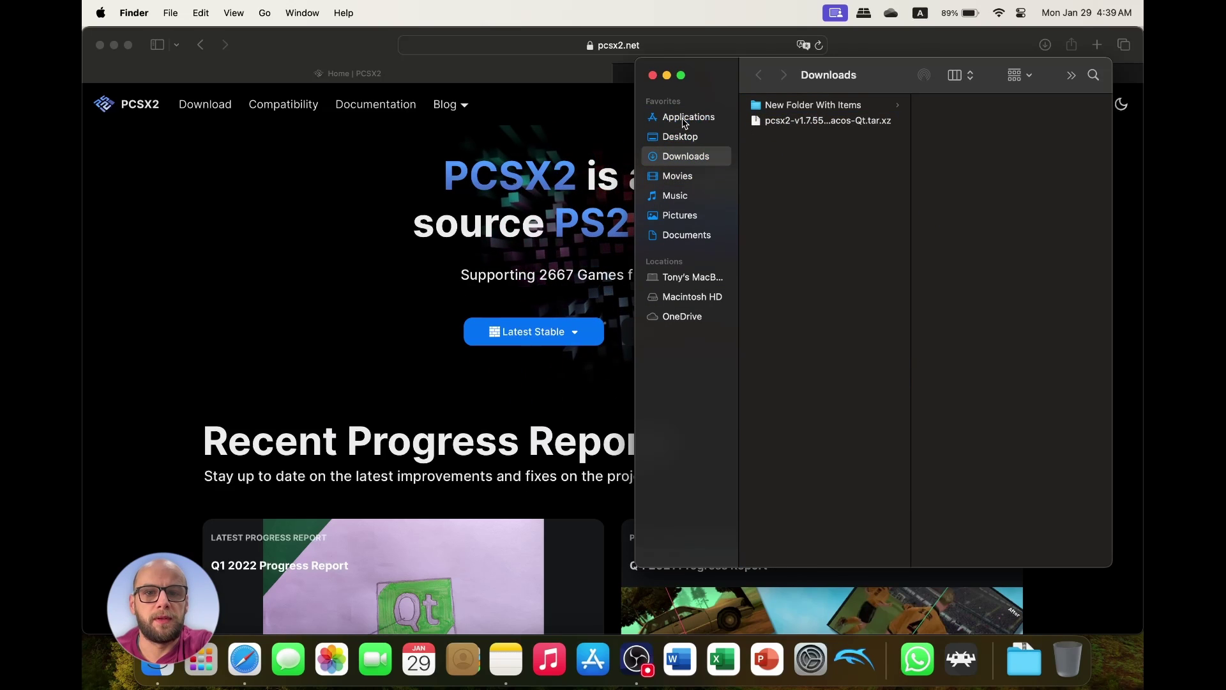
# Step: Try to launch PCSX2-v1.7.5530 from the Applications folder and cancel the security dialog
pyautogui.click(685, 118)
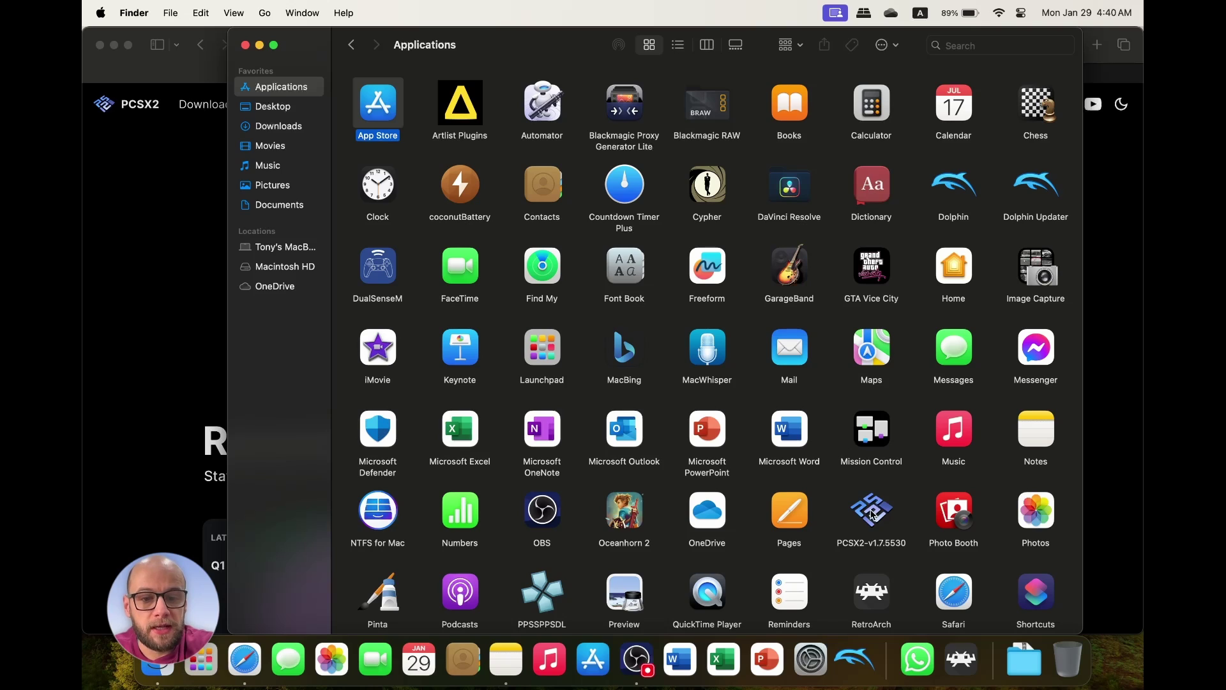
pyautogui.click(873, 515)
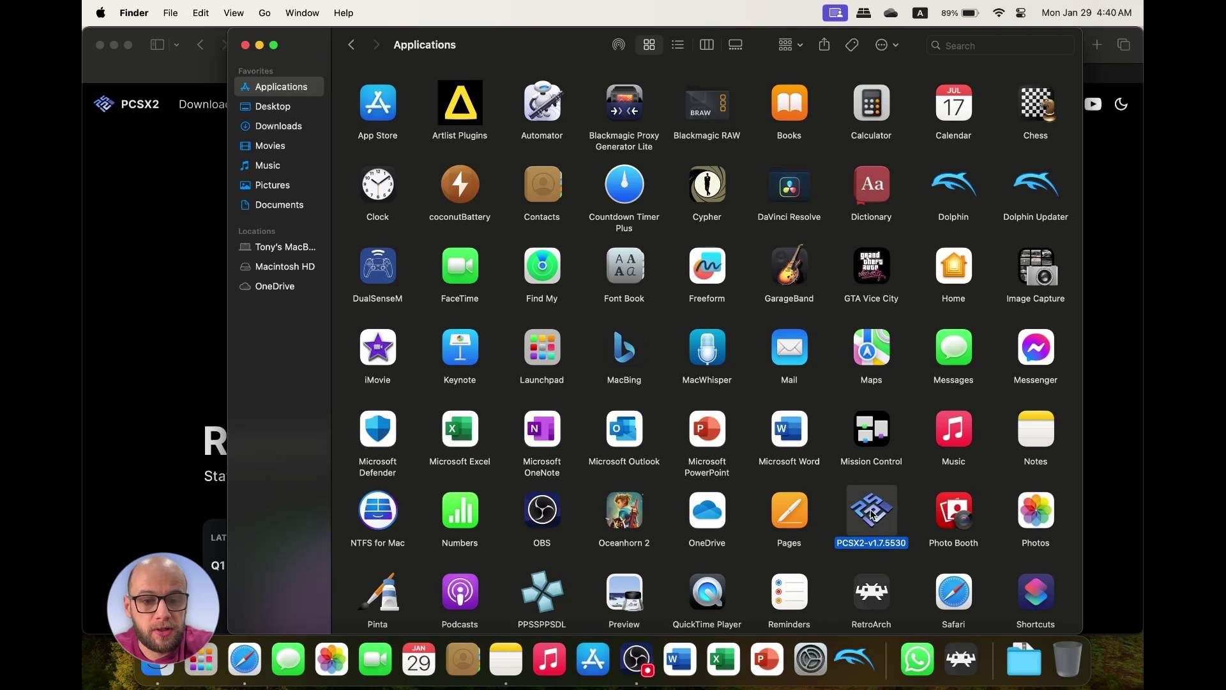
pyautogui.doubleClick(873, 514)
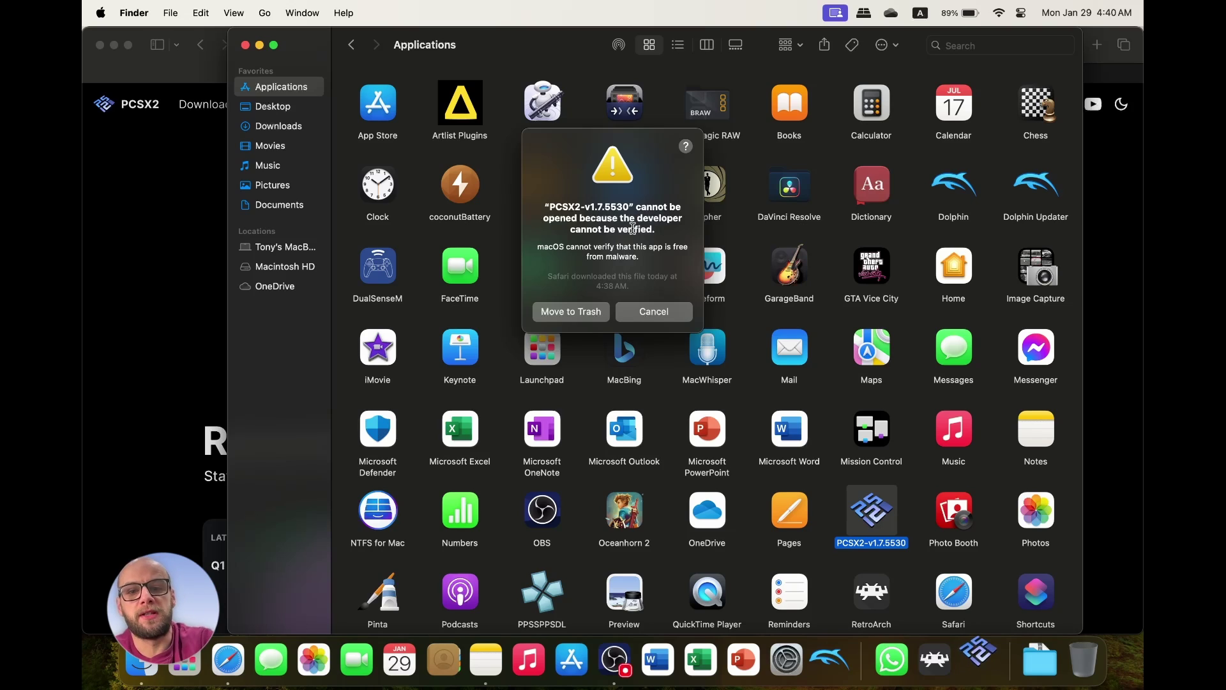
pyautogui.click(651, 313)
# Step: Allow the blocked PCSX2-v1.7.5530 app to open anyway in the Privacy & Security settings, and close the settings and Applications windows
pyautogui.click(785, 671)
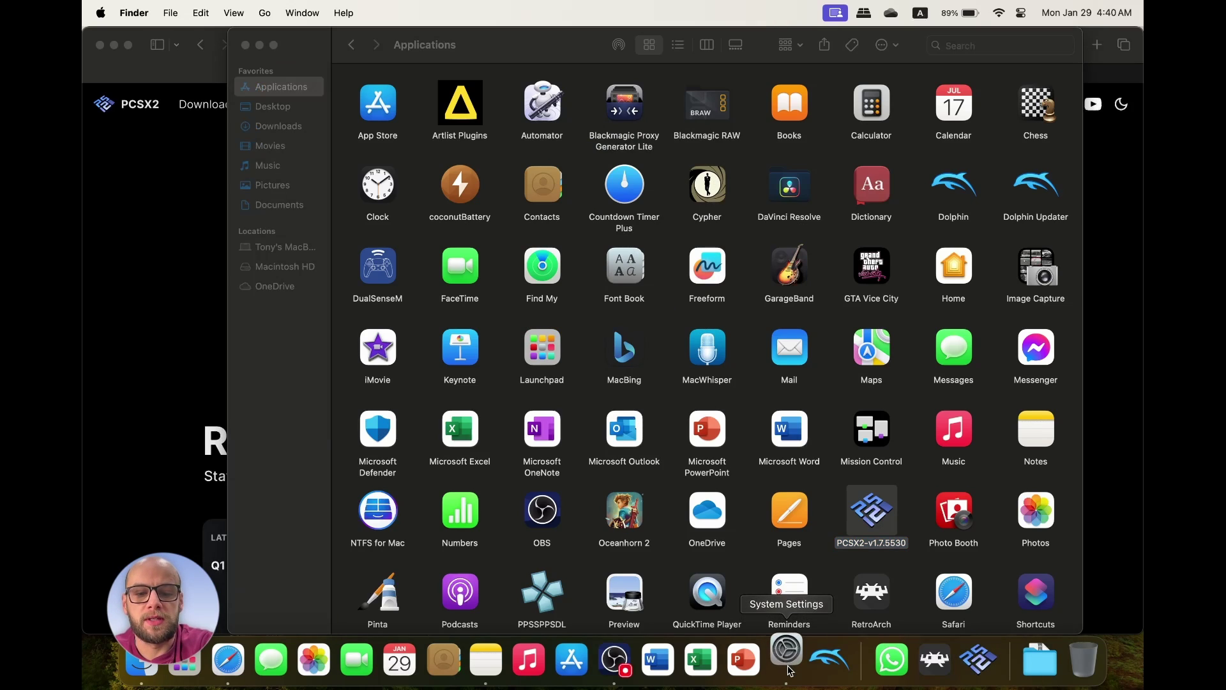
pyautogui.scroll(-3, 476, 443)
pyautogui.scroll(-2, 476, 443)
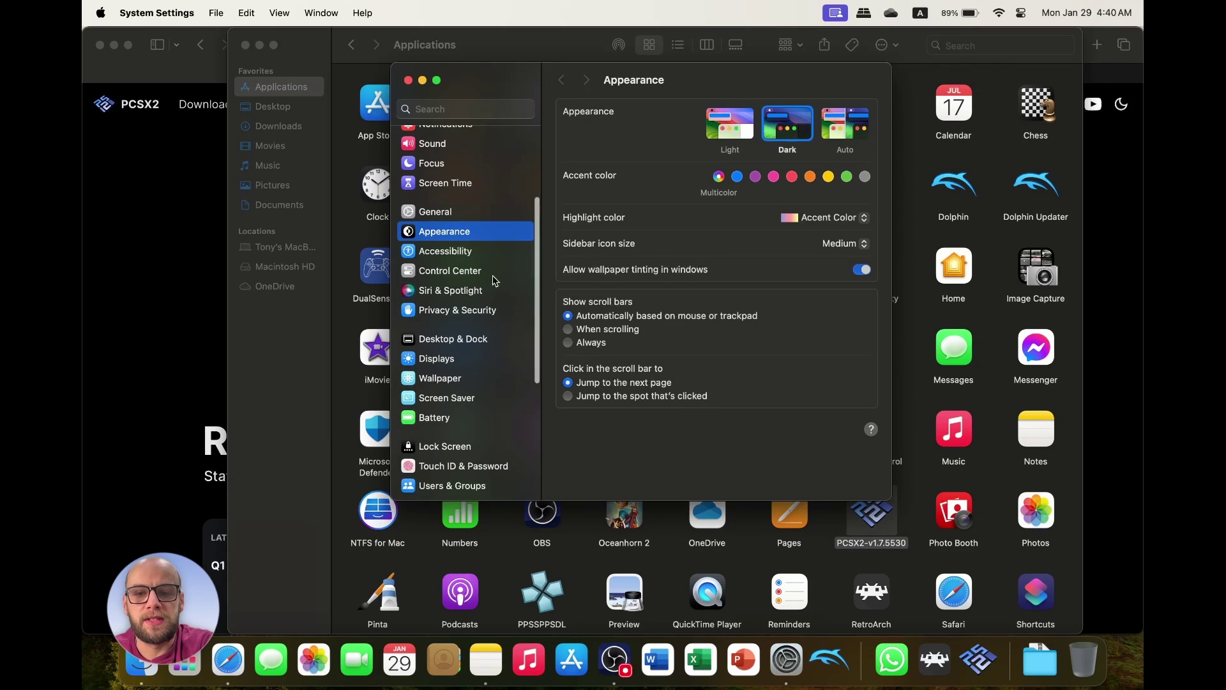
pyautogui.click(487, 309)
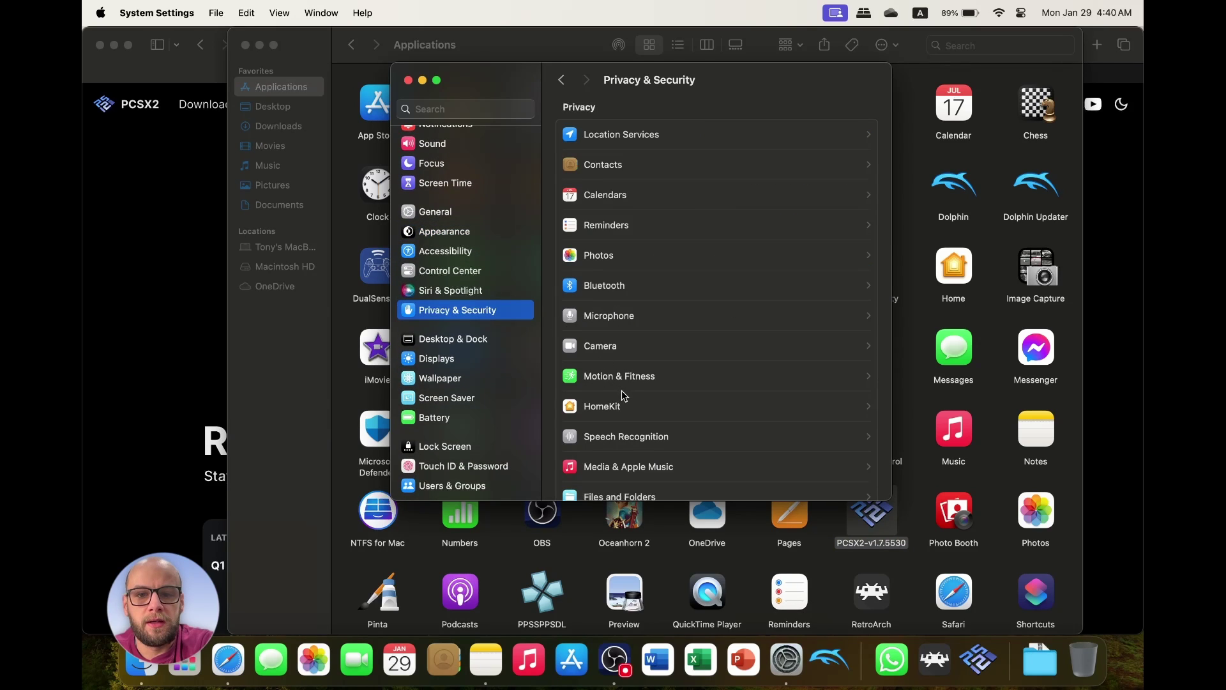
pyautogui.scroll(-15, 624, 397)
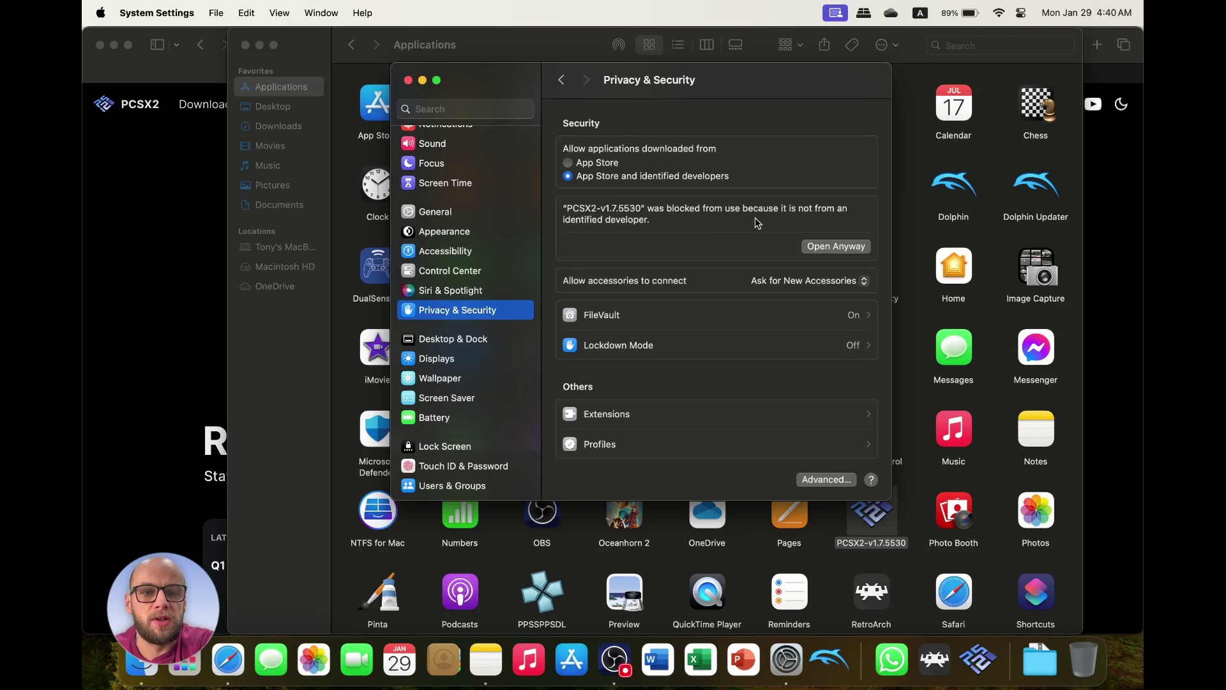
pyautogui.click(814, 246)
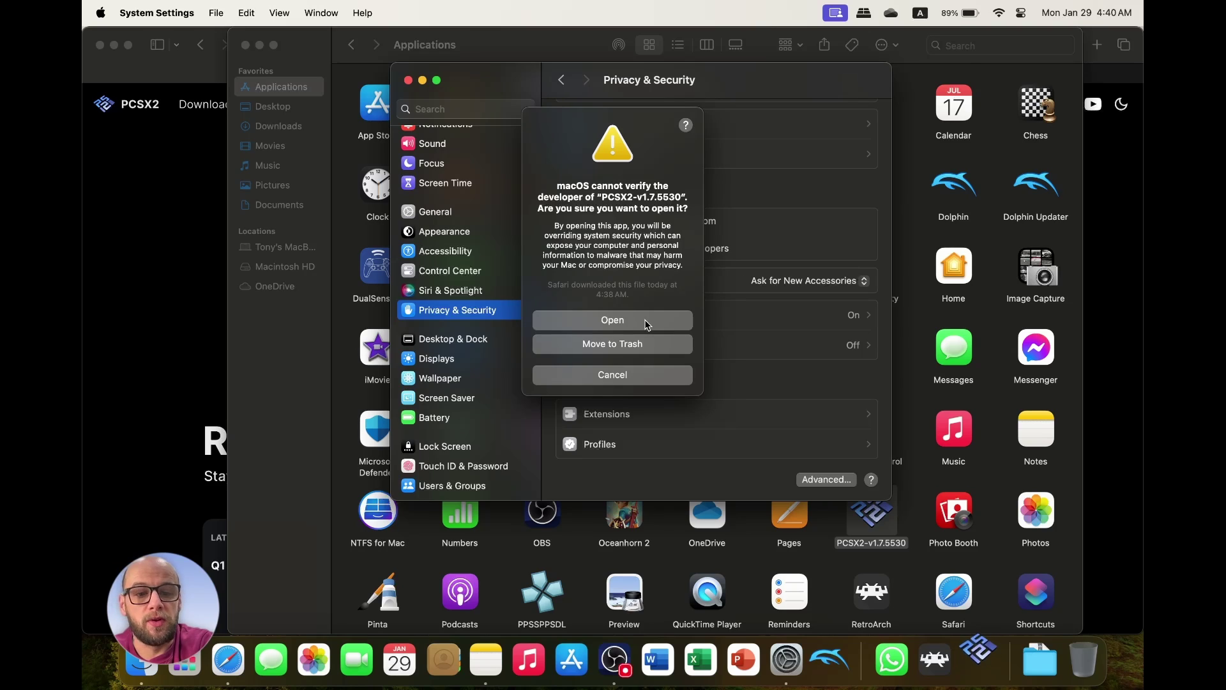
pyautogui.click(645, 321)
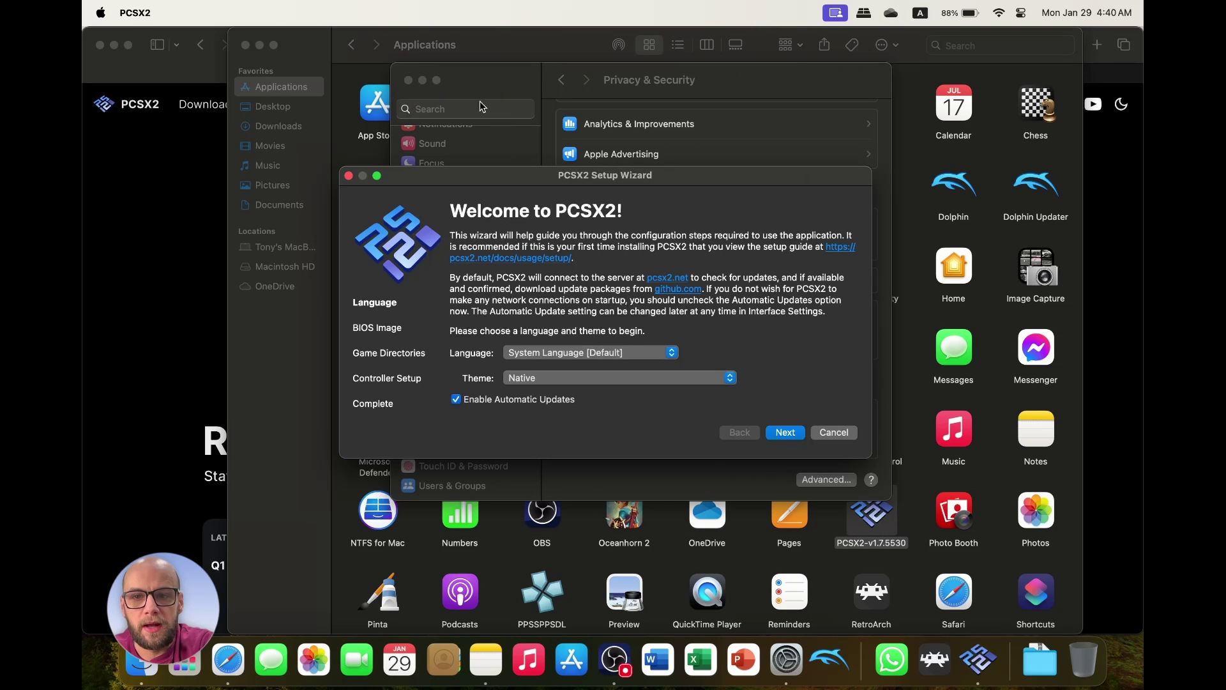
pyautogui.click(408, 80)
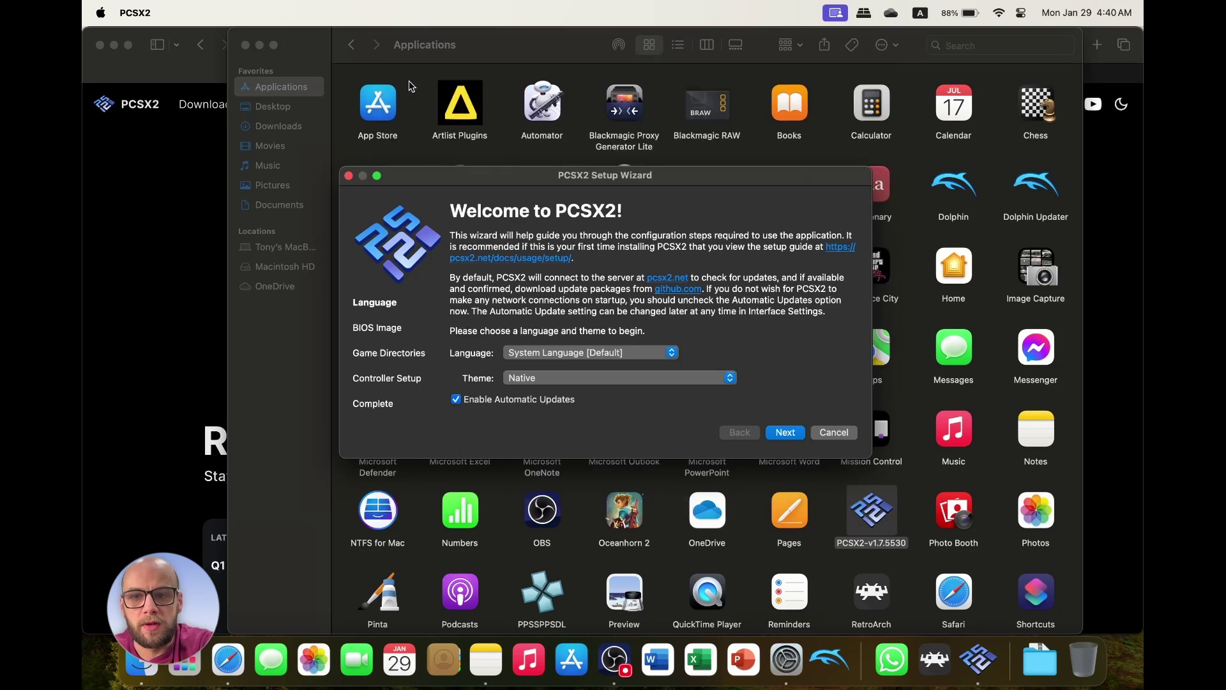
pyautogui.click(245, 46)
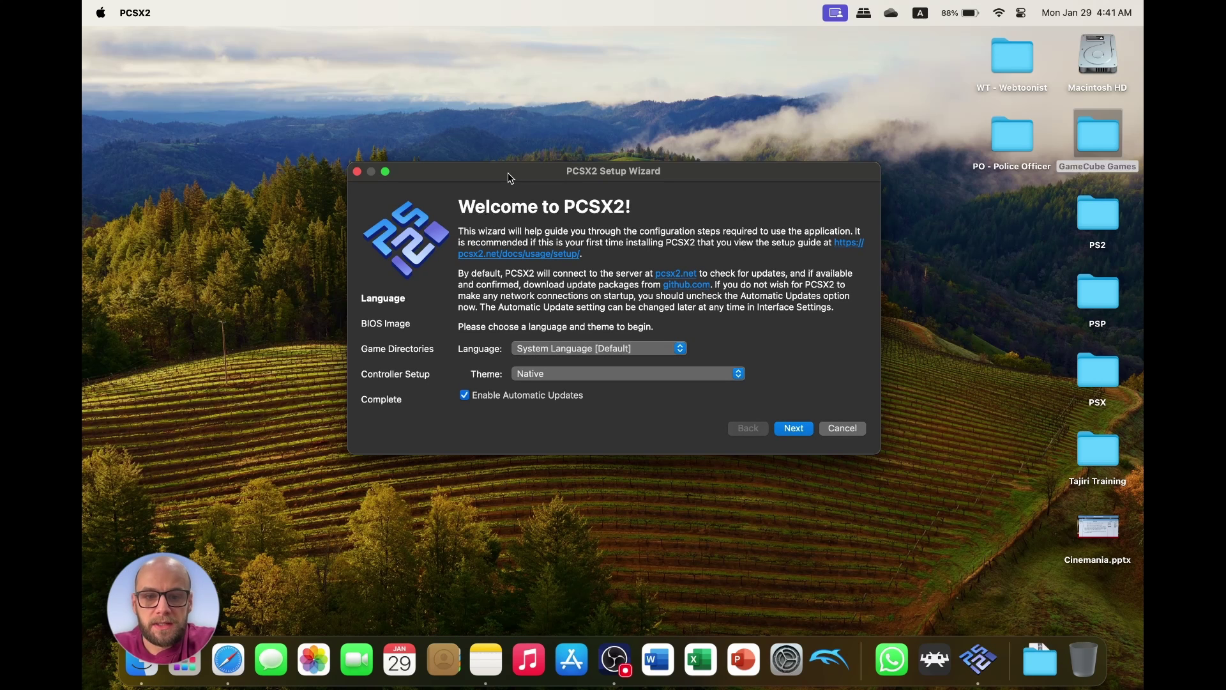
# Step: Set the setup wizard's language to English (en) and continue to the BIOS image page
pyautogui.click(572, 376)
pyautogui.click(572, 369)
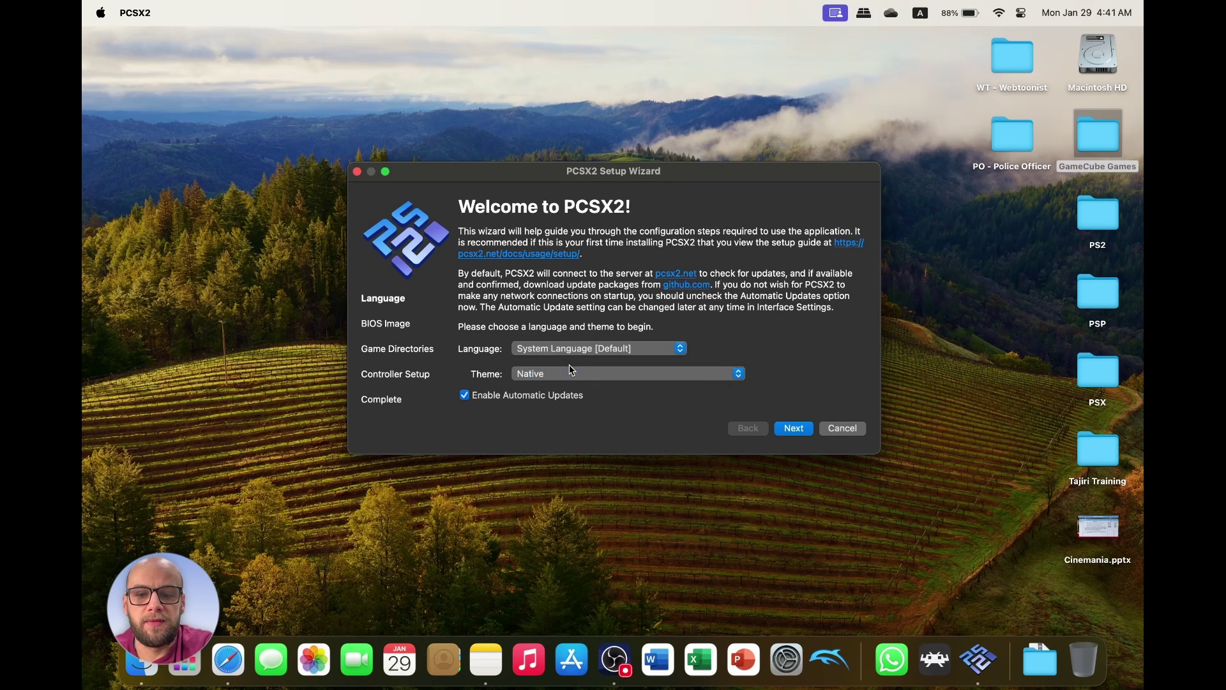
pyautogui.click(573, 345)
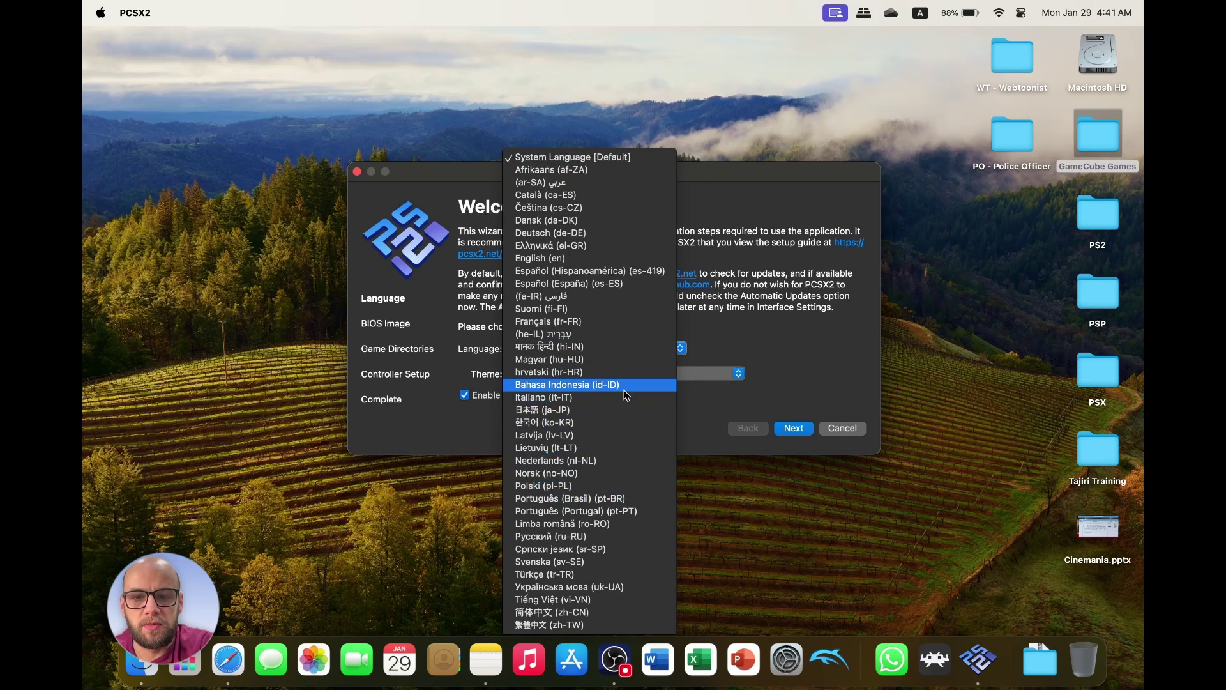
pyautogui.click(584, 258)
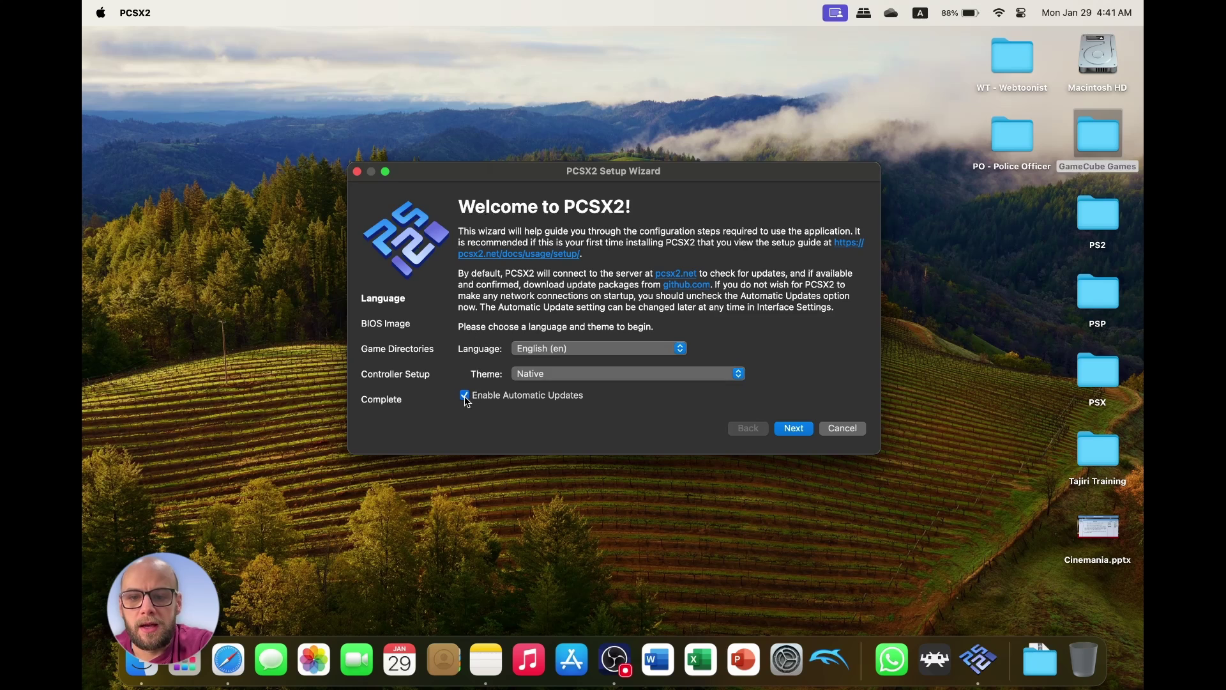
pyautogui.click(797, 429)
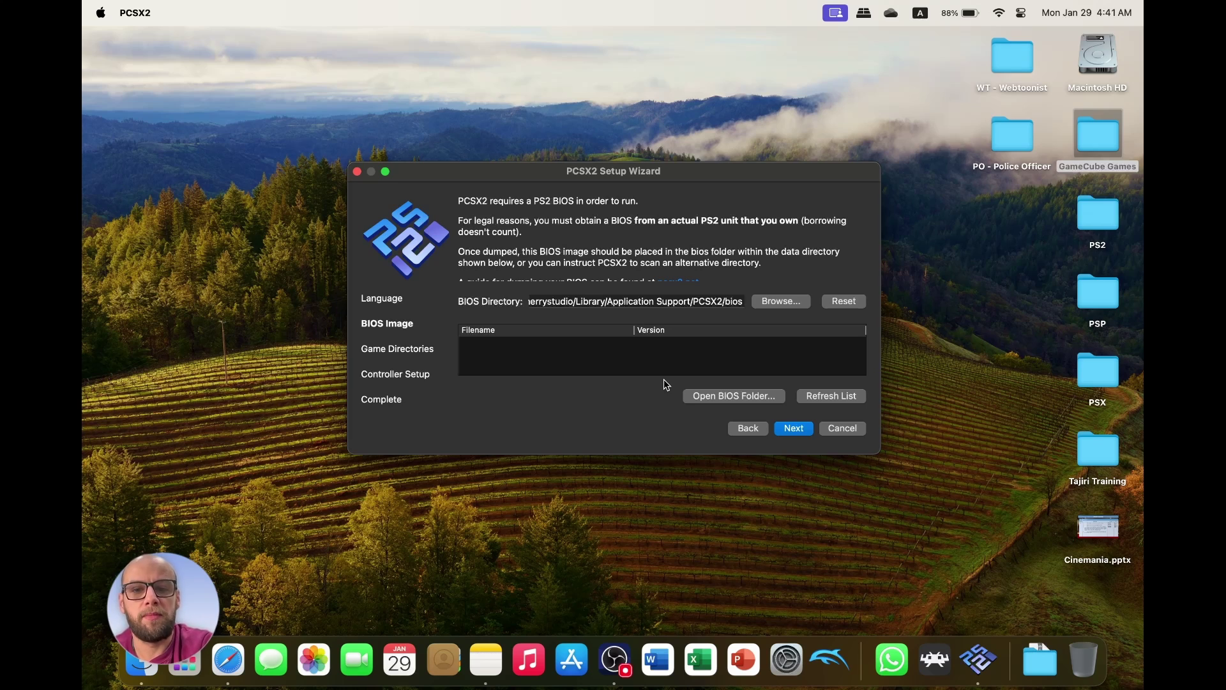
# Step: Open the emulator's bios folder and copy all files from the desktop's PS2/BIOS folder into it
pyautogui.click(739, 396)
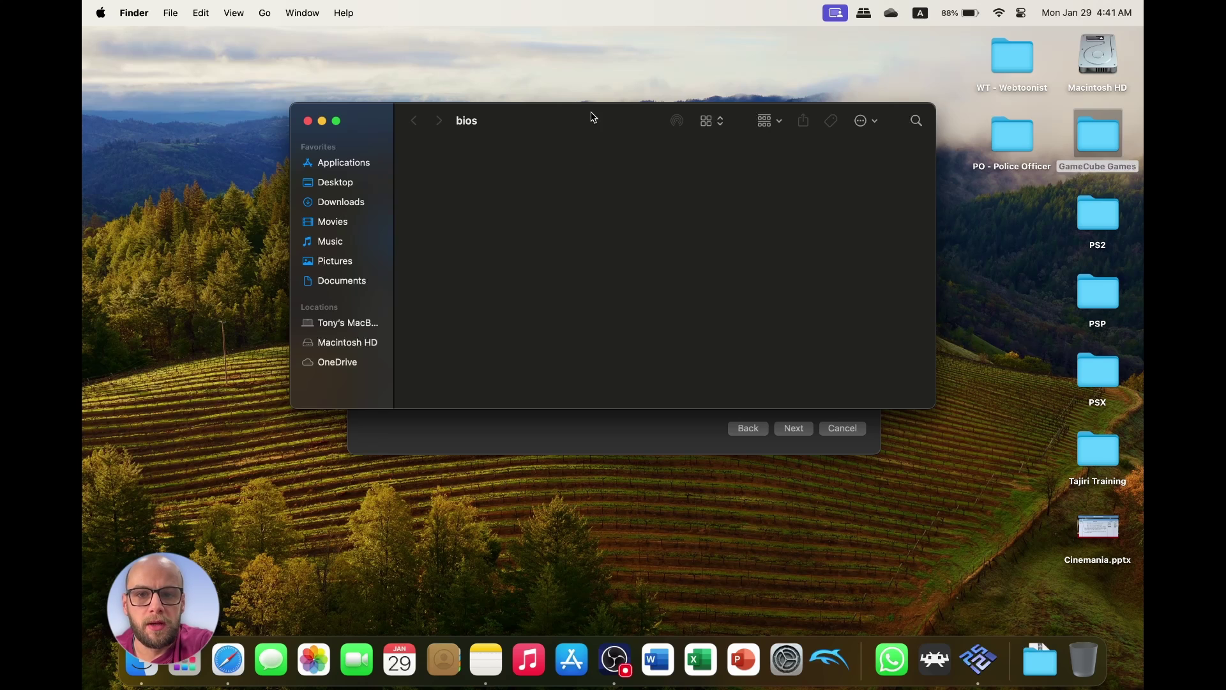
pyautogui.moveTo(592, 115); pyautogui.dragTo(811, 52)
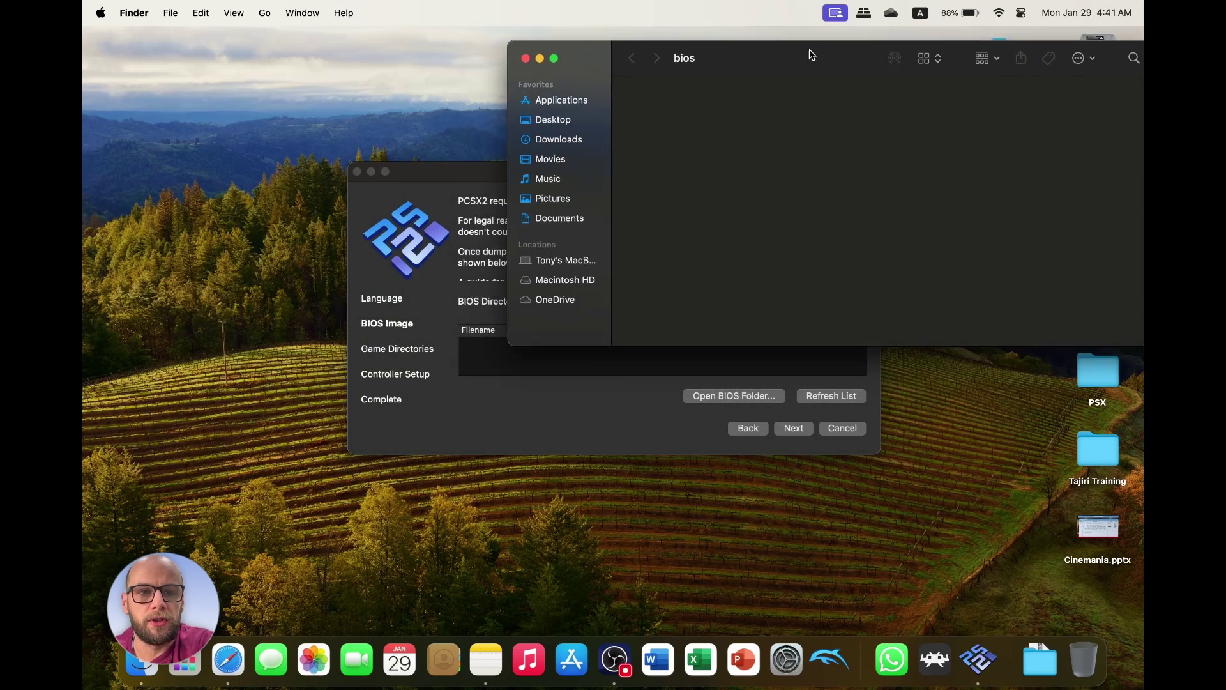
pyautogui.moveTo(561, 83); pyautogui.dragTo(494, 102)
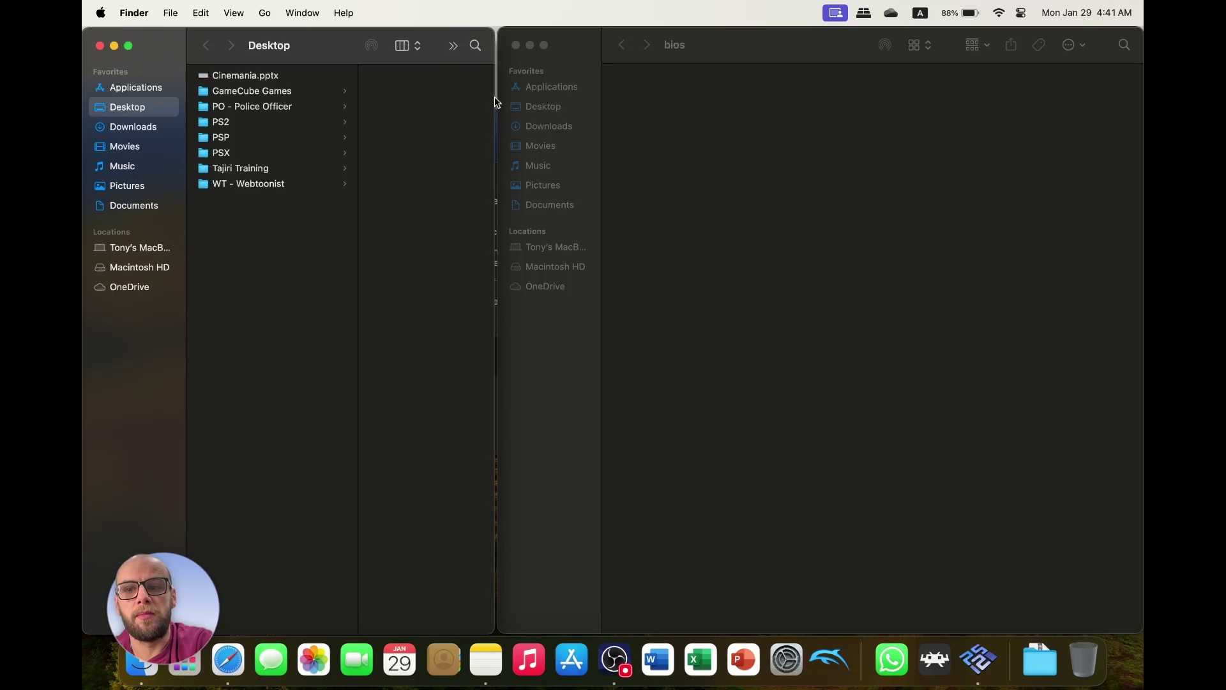
pyautogui.click(319, 123)
pyautogui.click(368, 77)
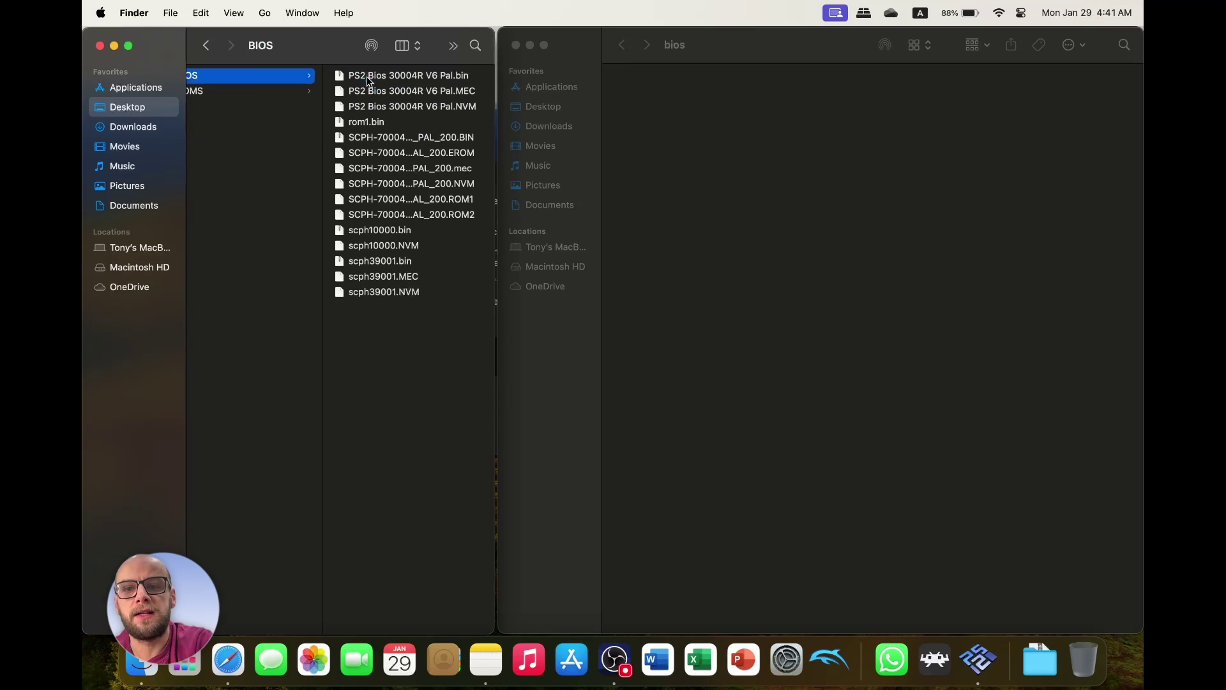
pyautogui.moveTo(383, 350); pyautogui.dragTo(388, 70)
pyautogui.moveTo(300, 107); pyautogui.dragTo(892, 284)
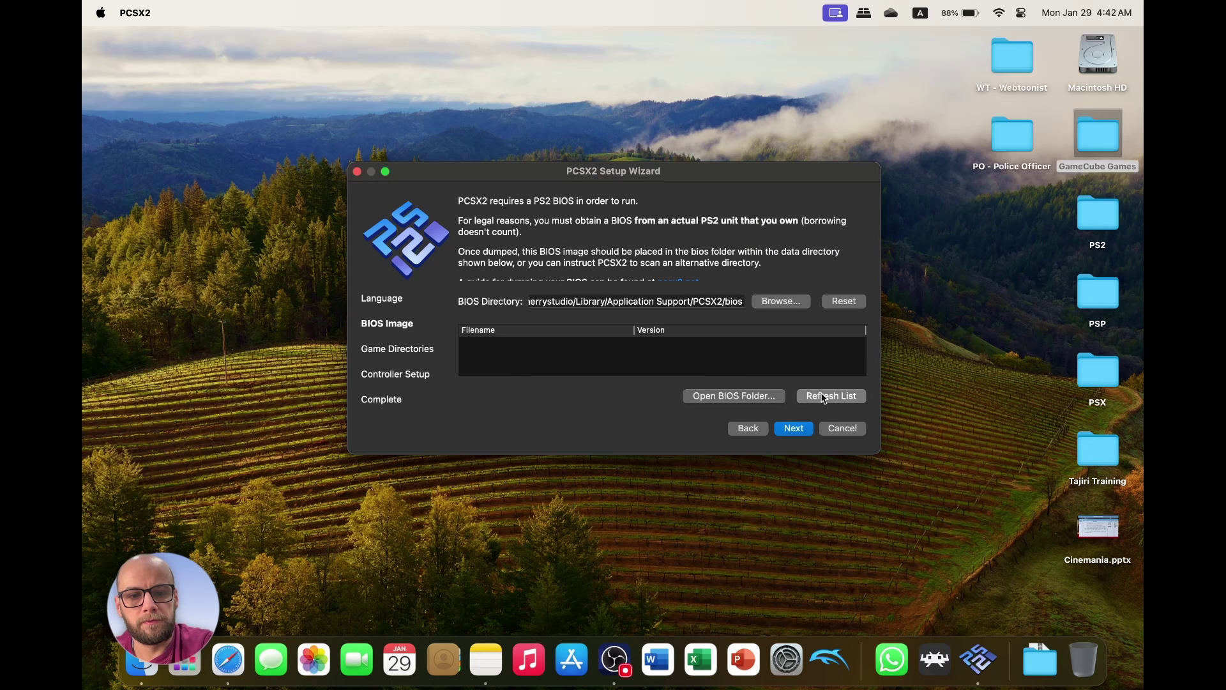
# Step: Refresh the BIOS list, choose the USA image scph39001.bin and continue to the game directories page
pyautogui.click(831, 396)
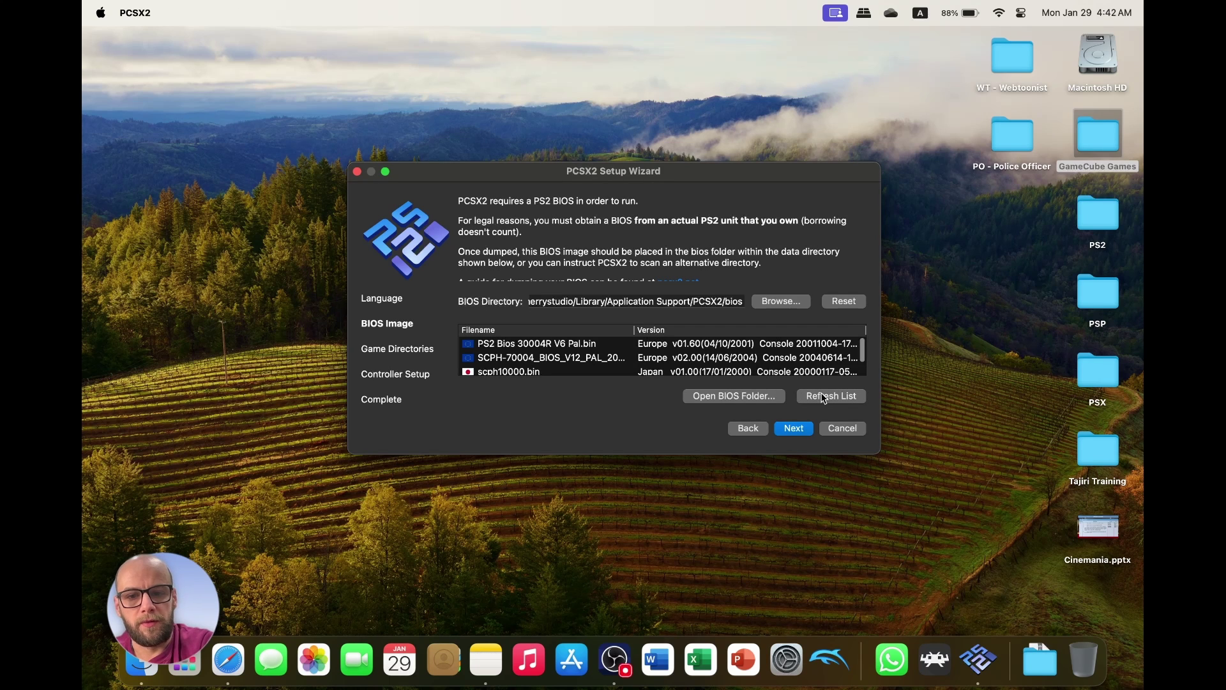
pyautogui.scroll(-1, 595, 372)
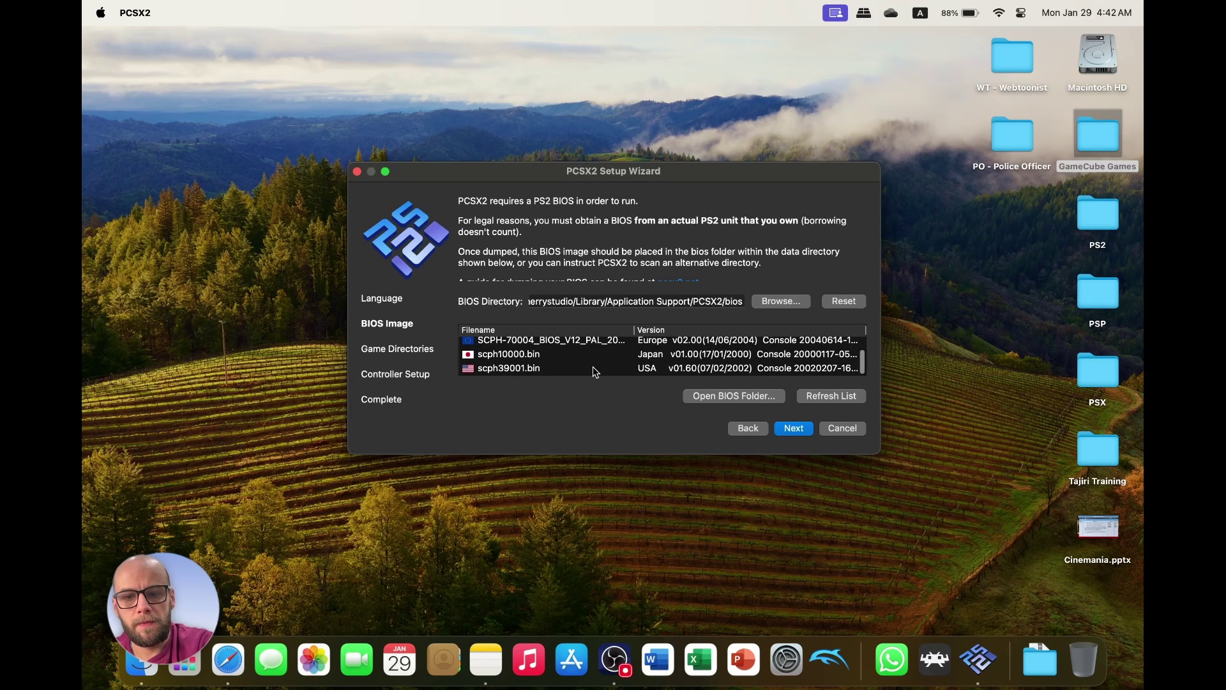
pyautogui.scroll(1, 595, 372)
pyautogui.scroll(-1, 595, 372)
pyautogui.click(529, 368)
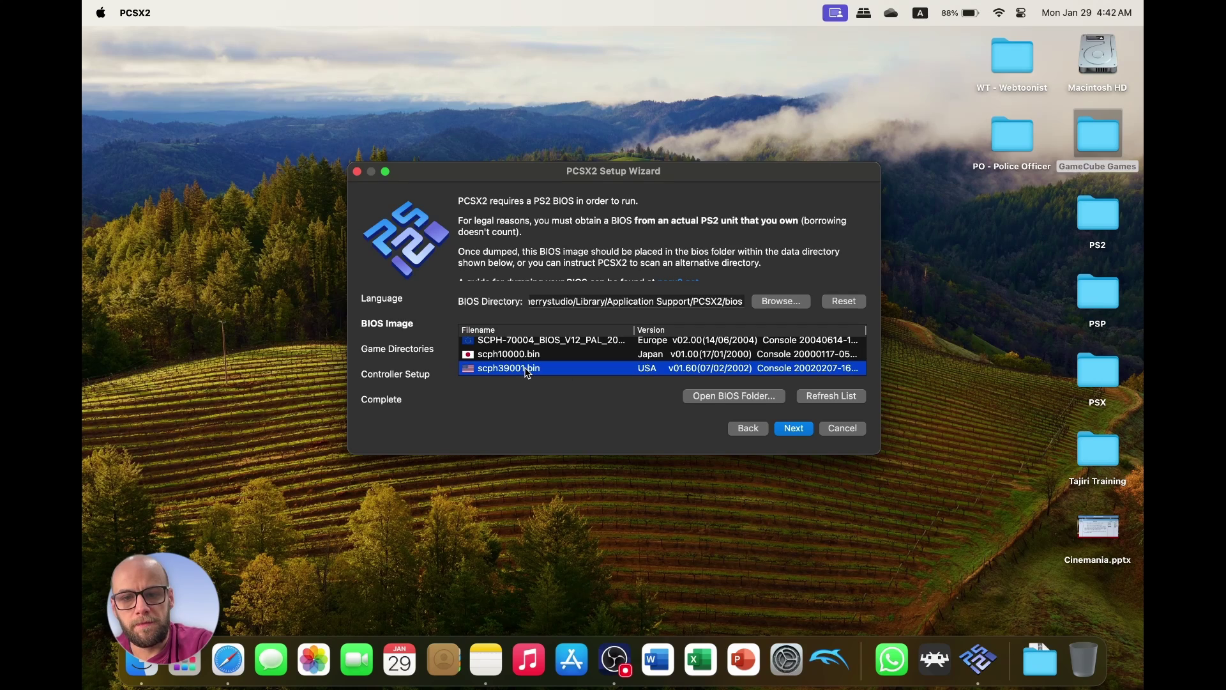
pyautogui.click(796, 431)
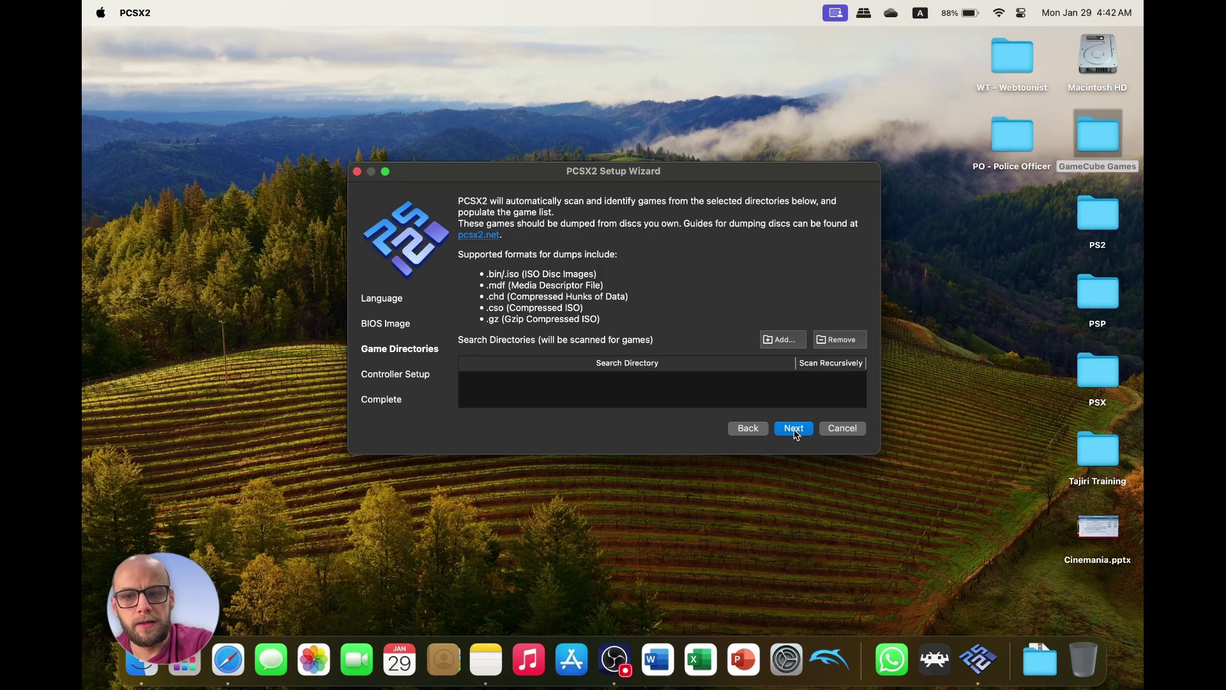
# Step: Add the desktop's PS2/ROMS folder as a recursively scanned game directory and continue to the controller setup page
pyautogui.click(769, 342)
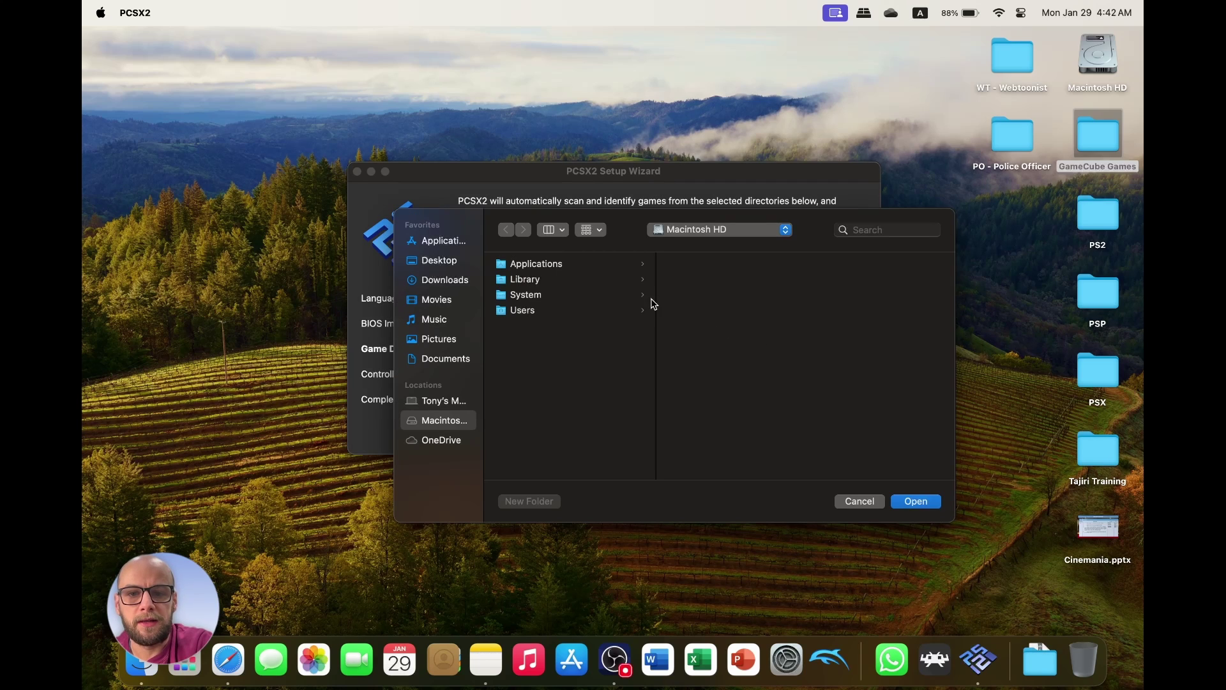
pyautogui.click(455, 262)
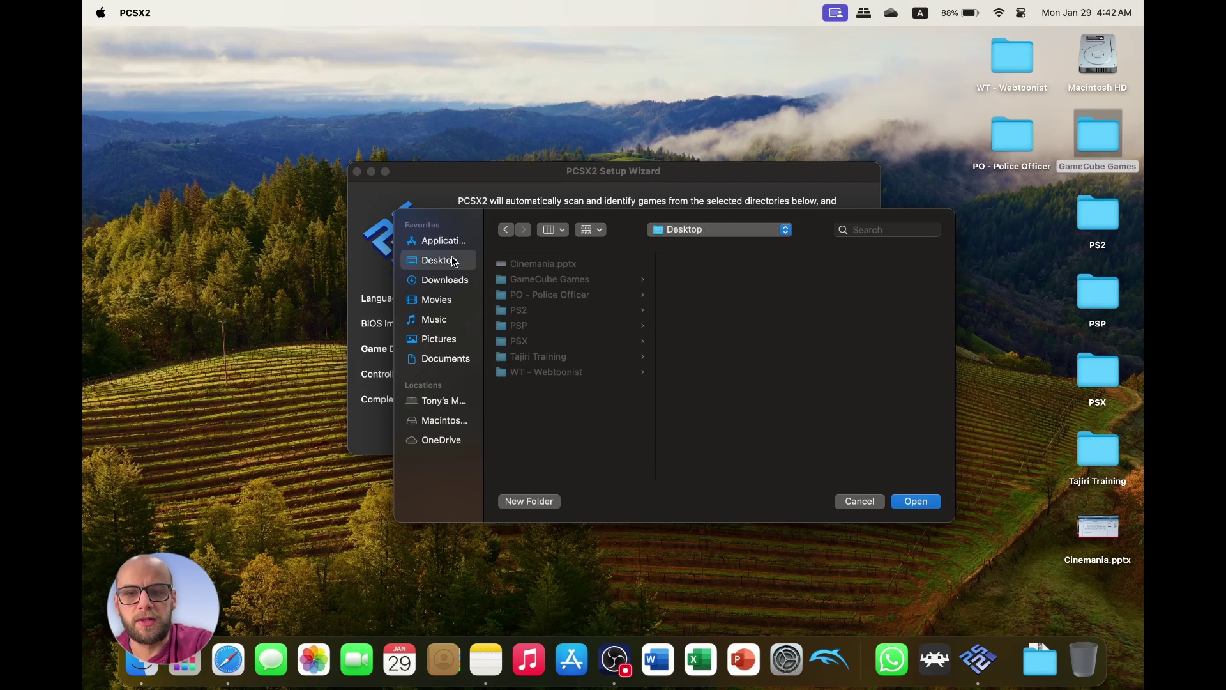
pyautogui.click(545, 311)
pyautogui.click(687, 281)
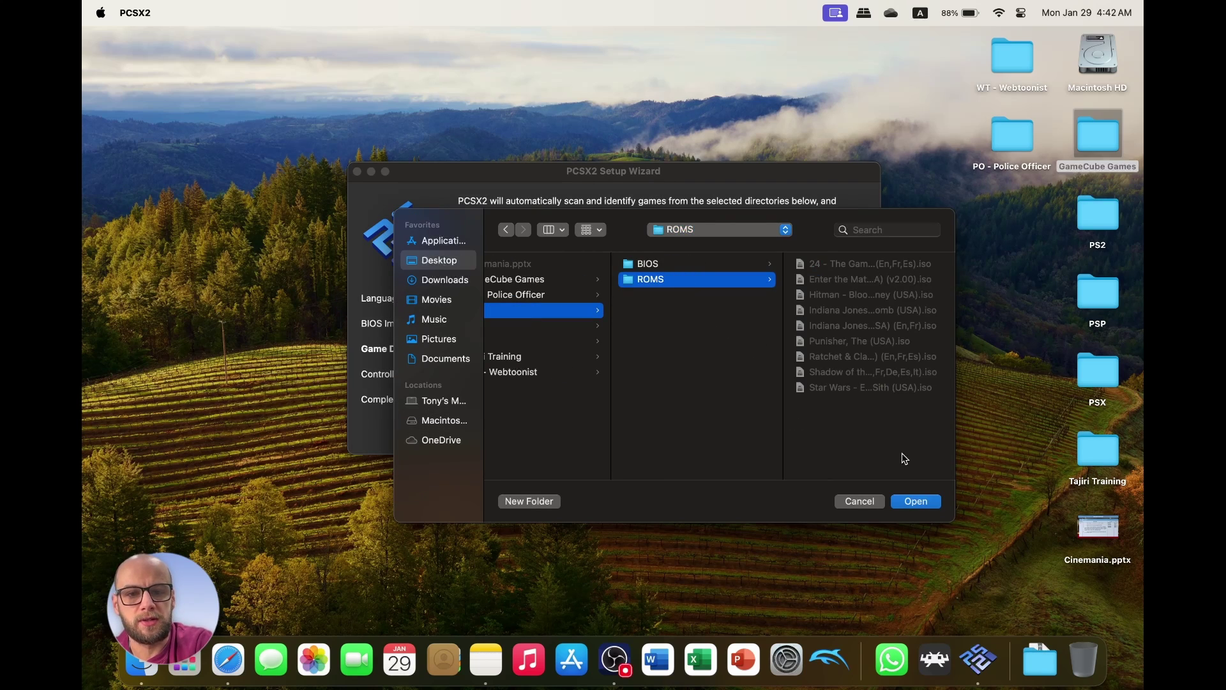
pyautogui.click(914, 503)
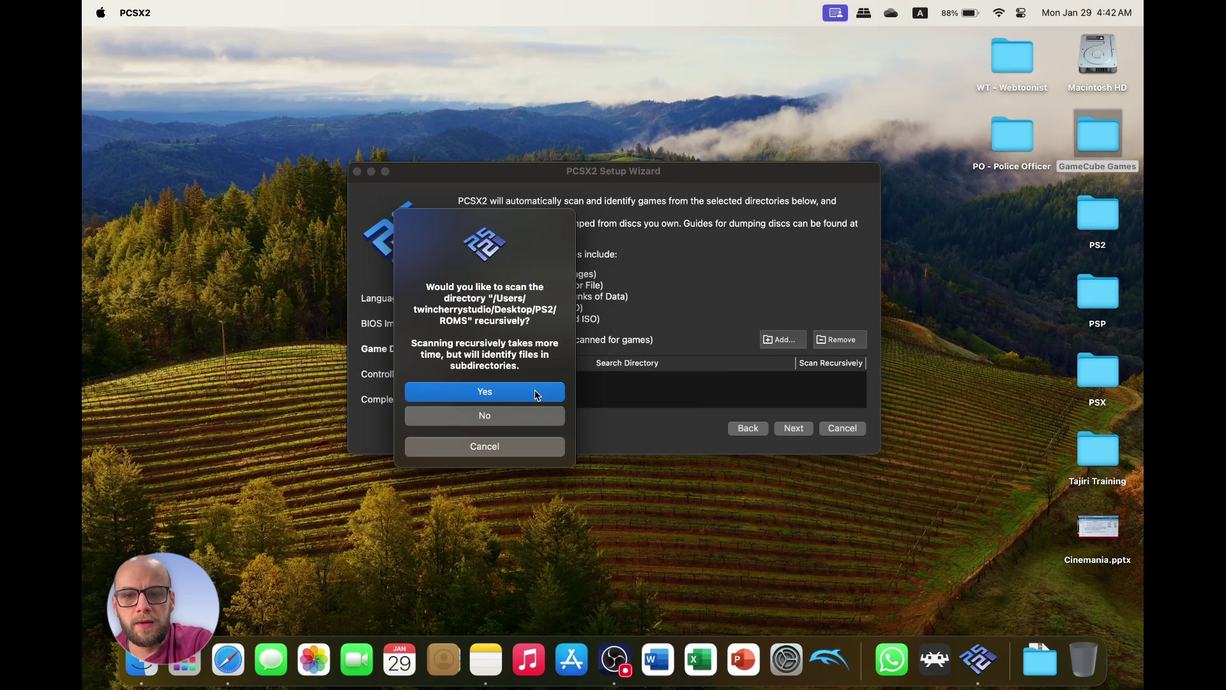
pyautogui.click(502, 400)
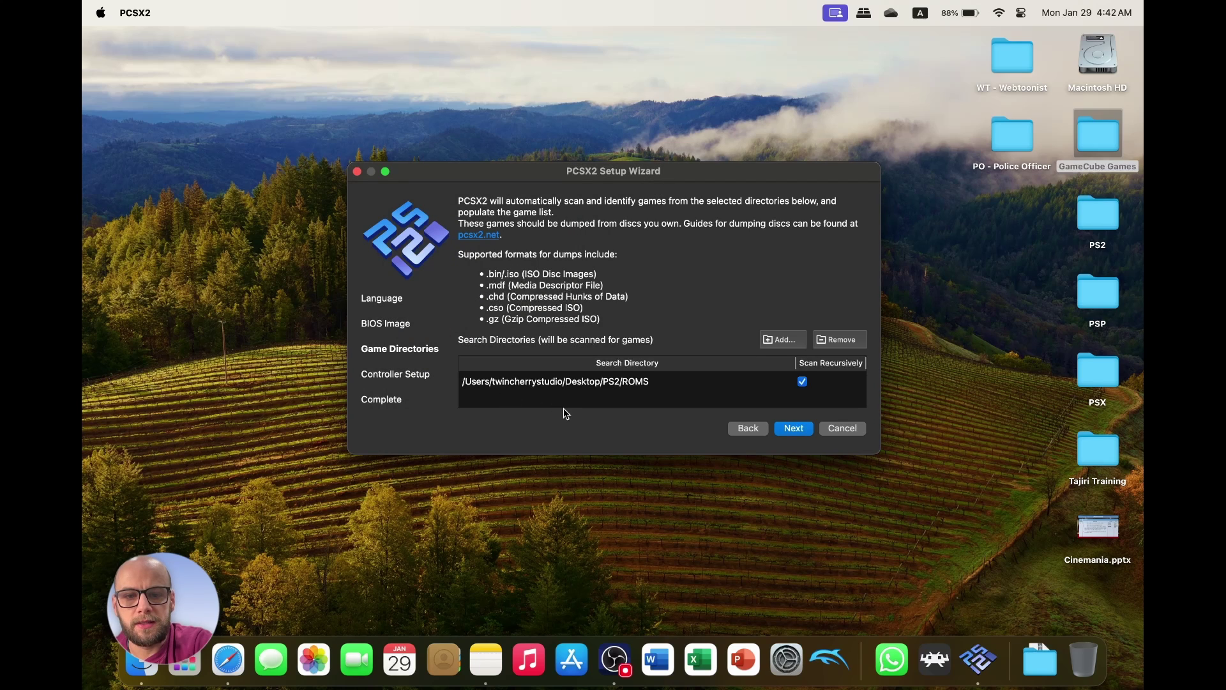
pyautogui.click(795, 432)
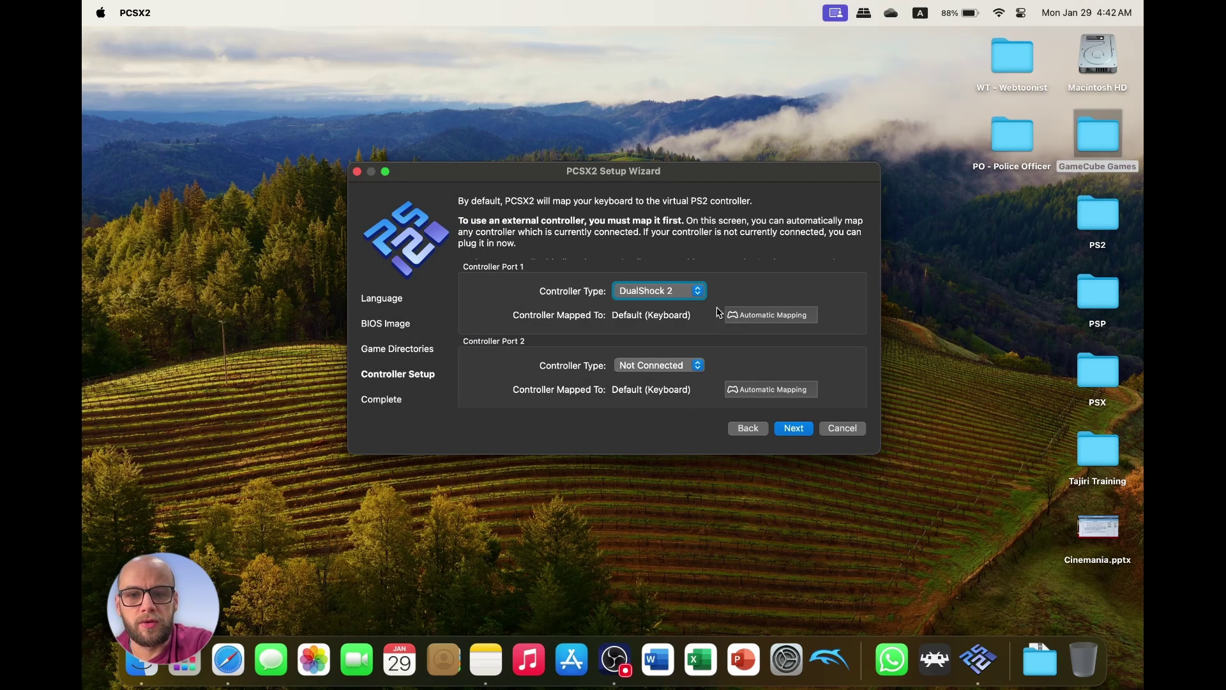
# Step: Choose DualShock 2 for controller port 1, map it automatically to the connected controller SDL-0, and finish the setup wizard
pyautogui.click(702, 293)
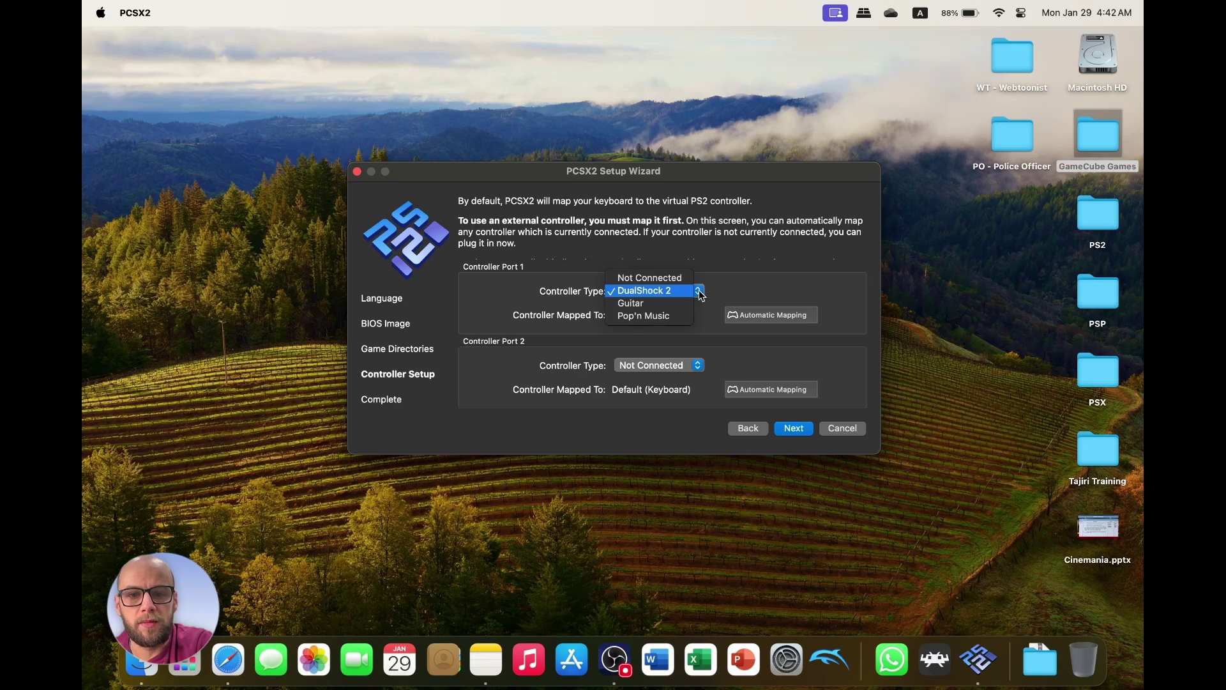
pyautogui.click(661, 296)
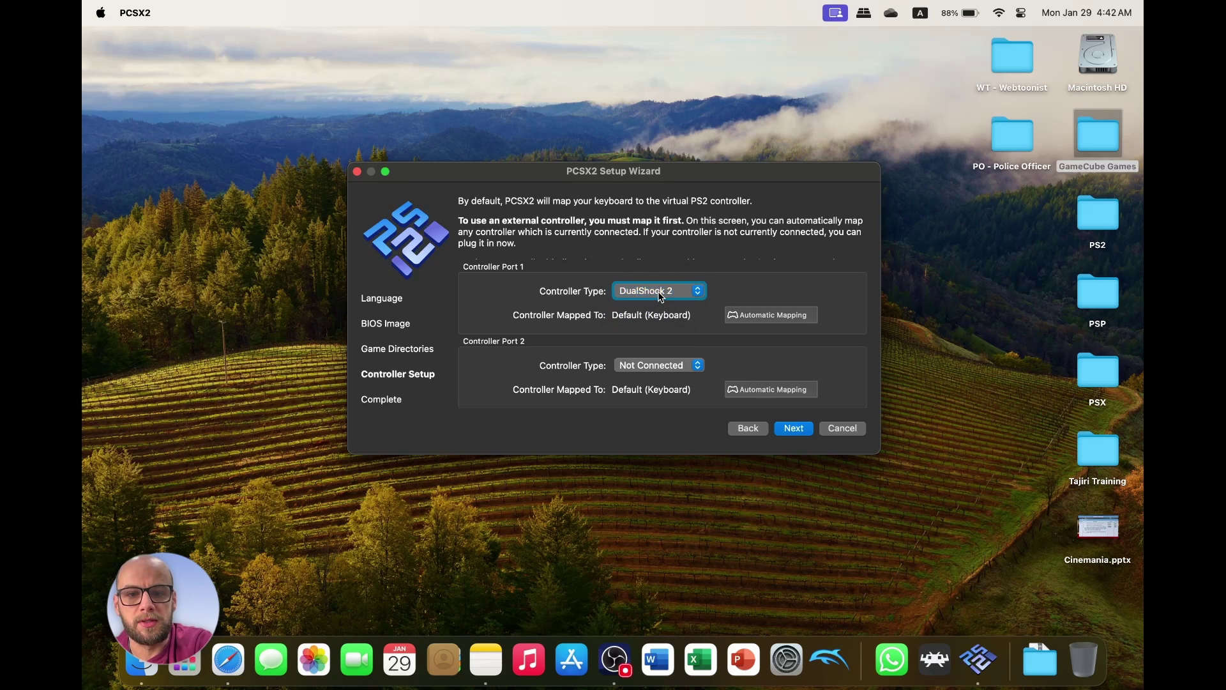
pyautogui.click(745, 318)
pyautogui.click(787, 348)
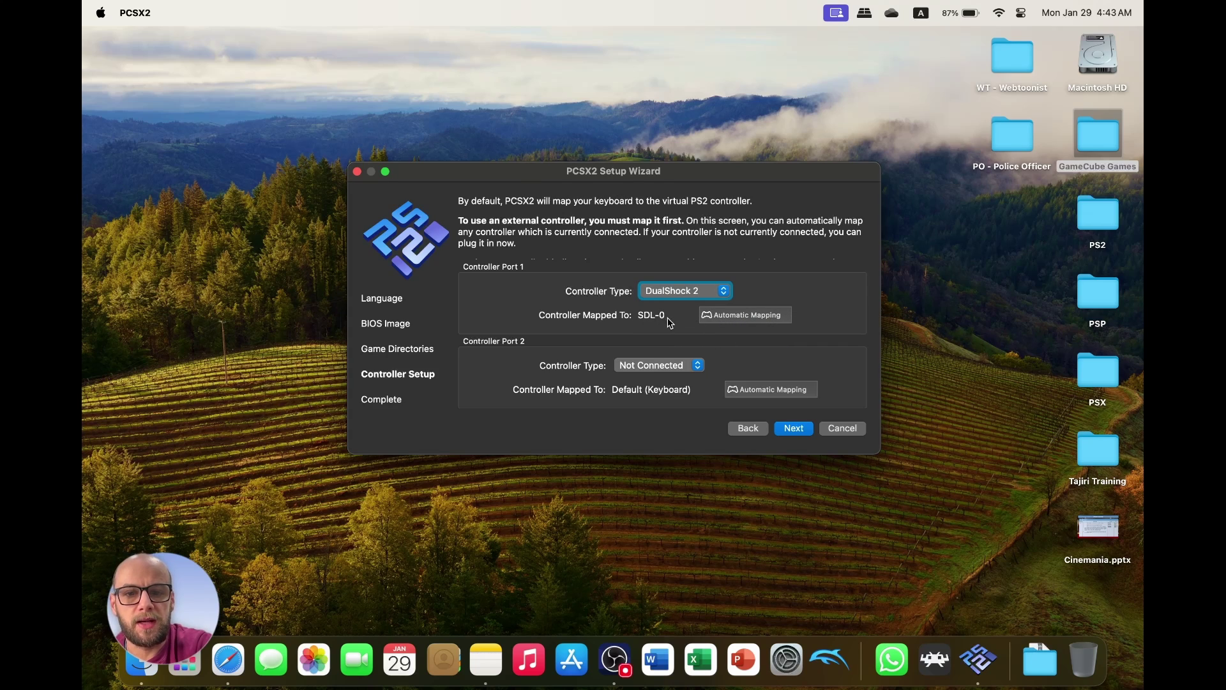
pyautogui.click(720, 314)
pyautogui.click(650, 319)
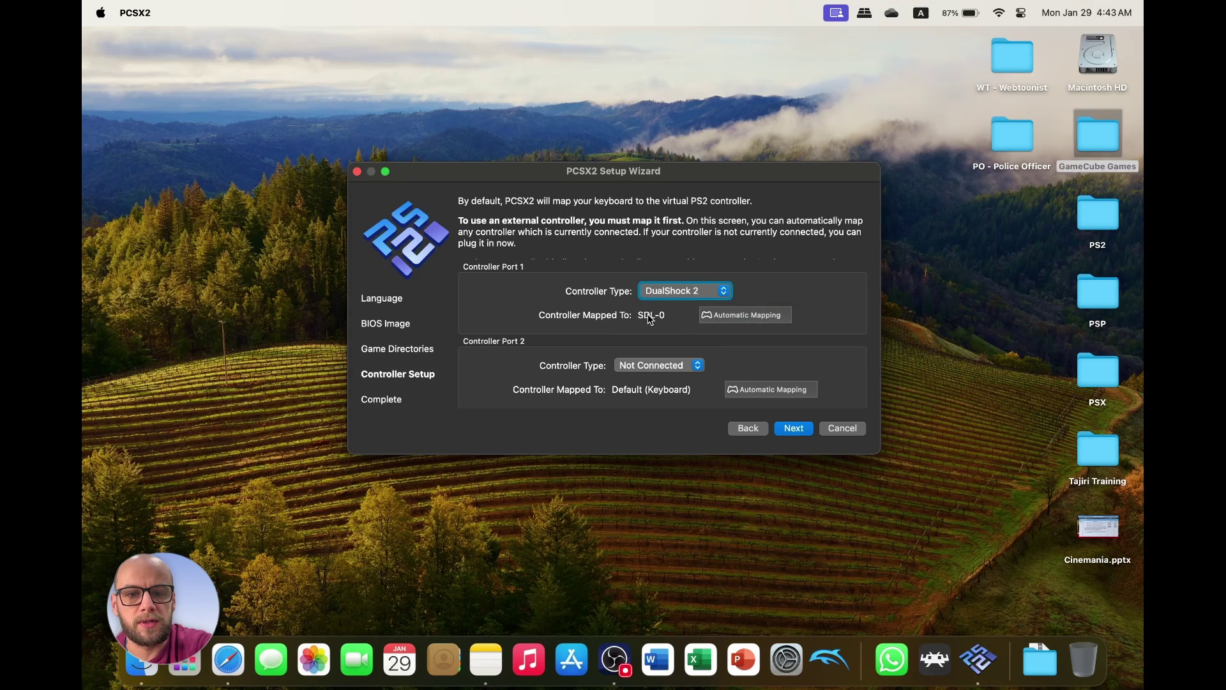
pyautogui.click(796, 427)
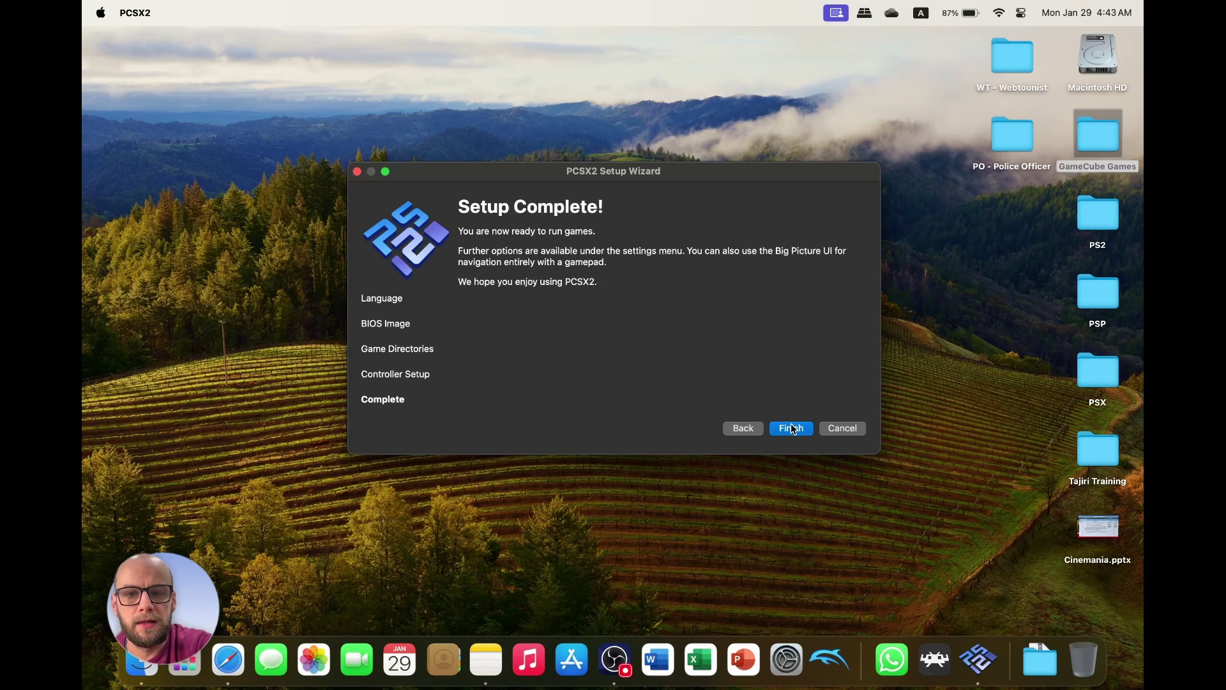
pyautogui.click(792, 429)
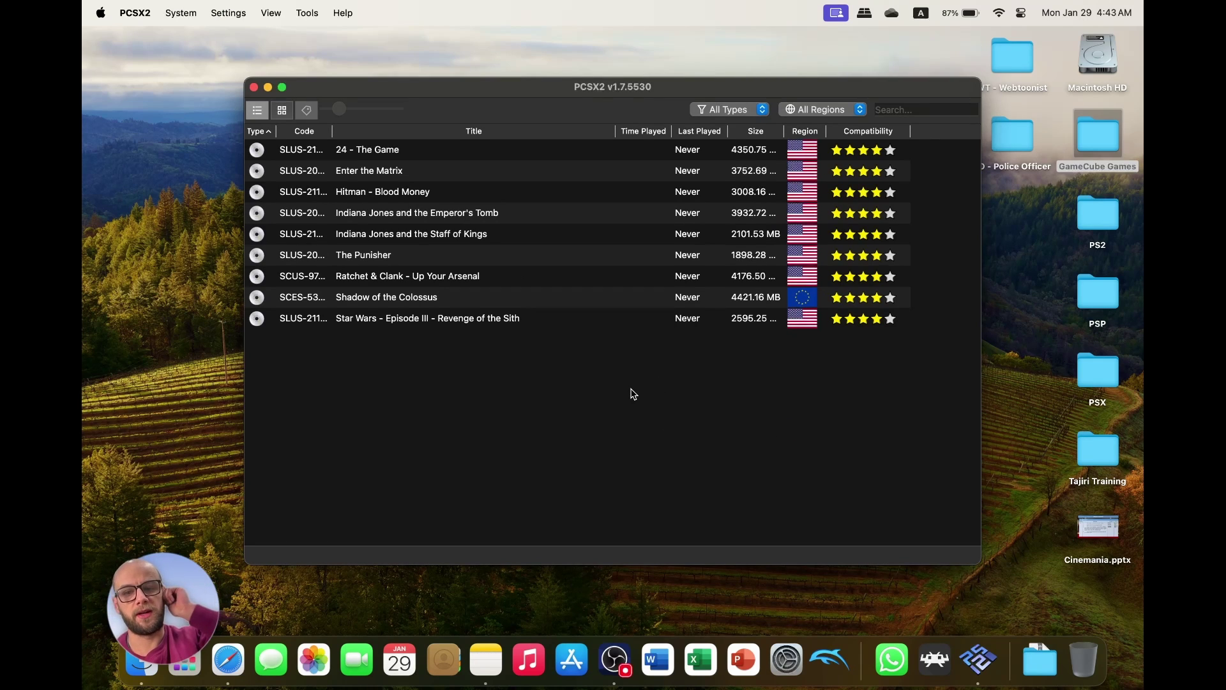
# Step: Maximize the game list window and switch the list to the cover grid view
pyautogui.doubleClick(623, 87)
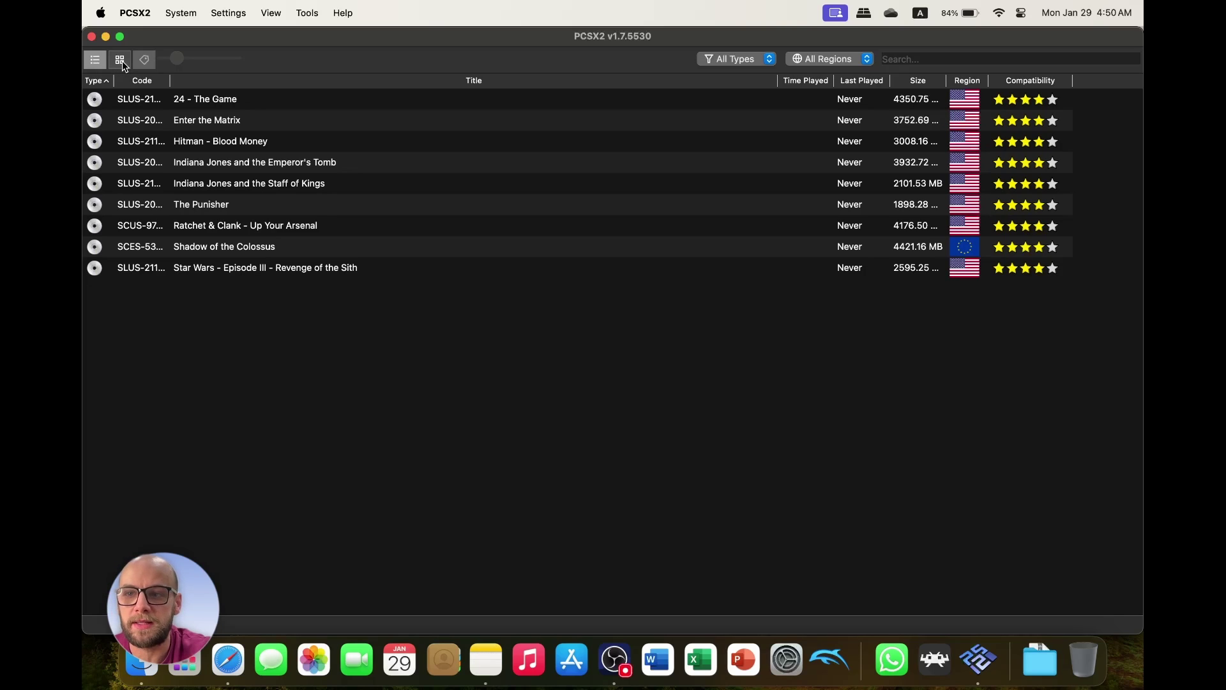
pyautogui.click(120, 60)
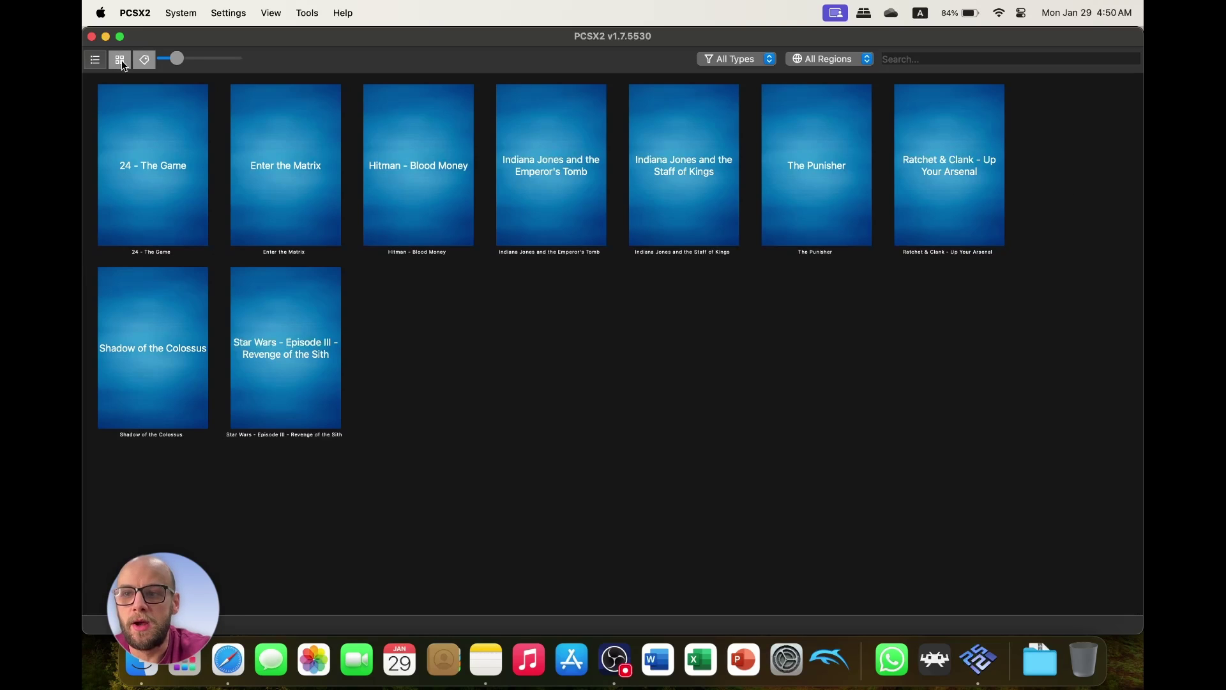
# Step: Open the cover downloader and copy the 3D covers URL from the ps2-covers GitHub README in Safari
pyautogui.click(308, 14)
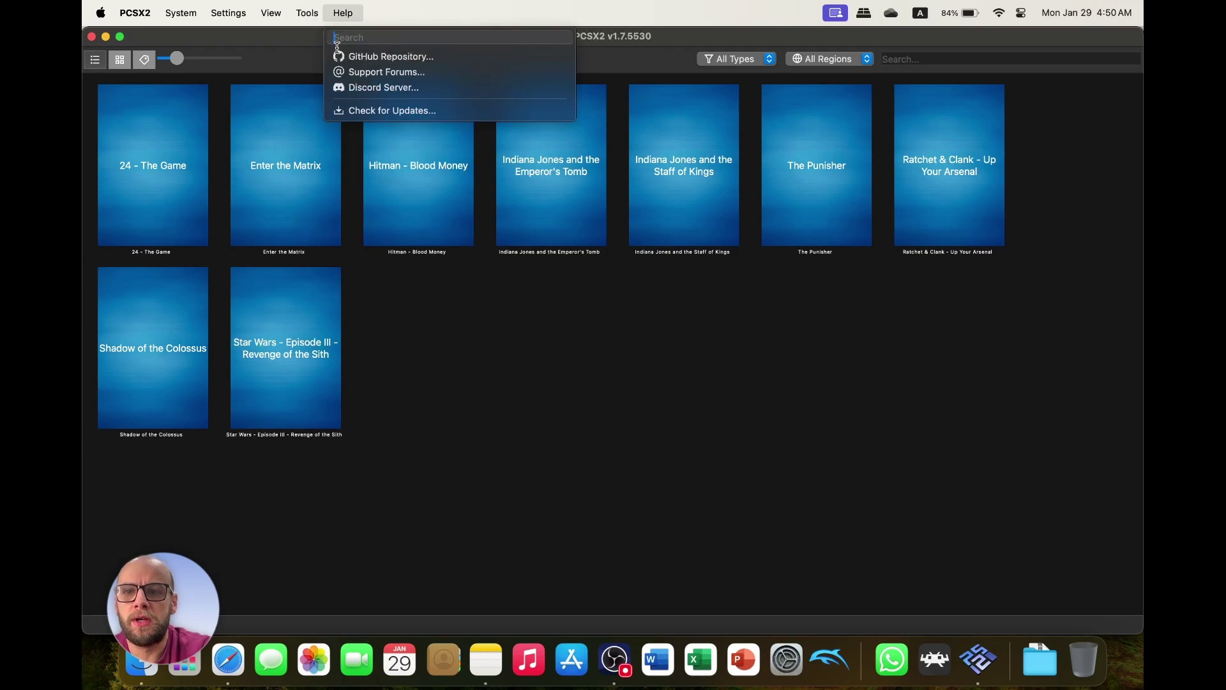
pyautogui.click(320, 56)
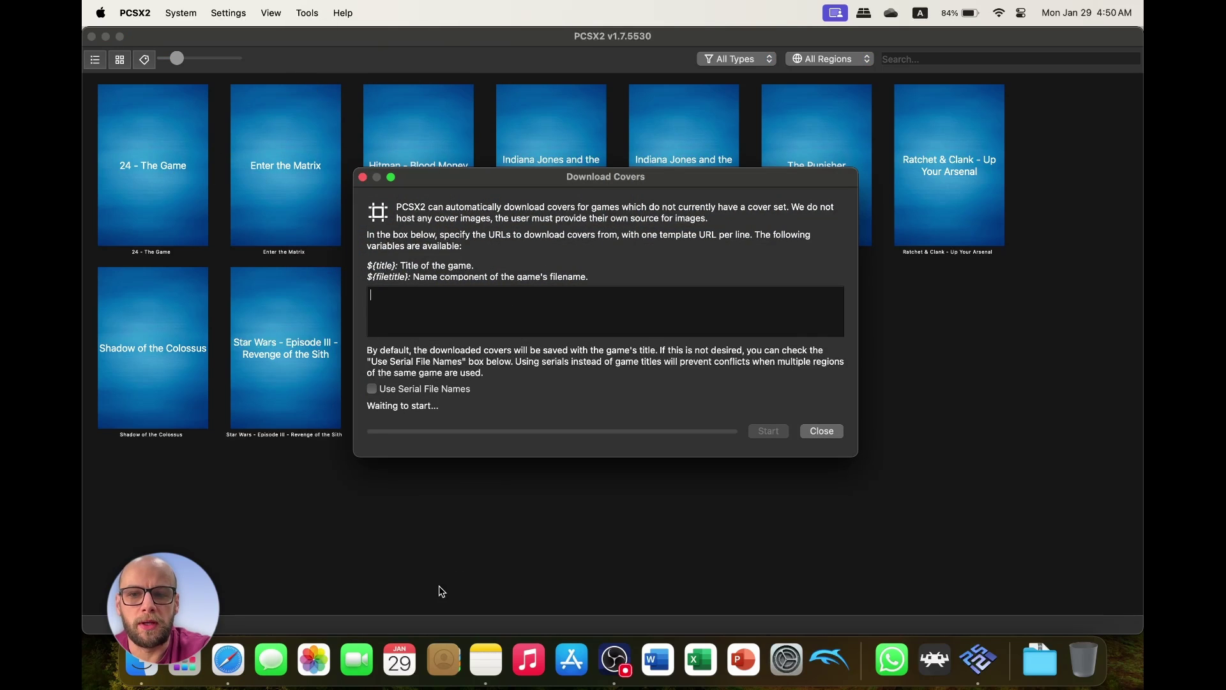
pyautogui.click(229, 660)
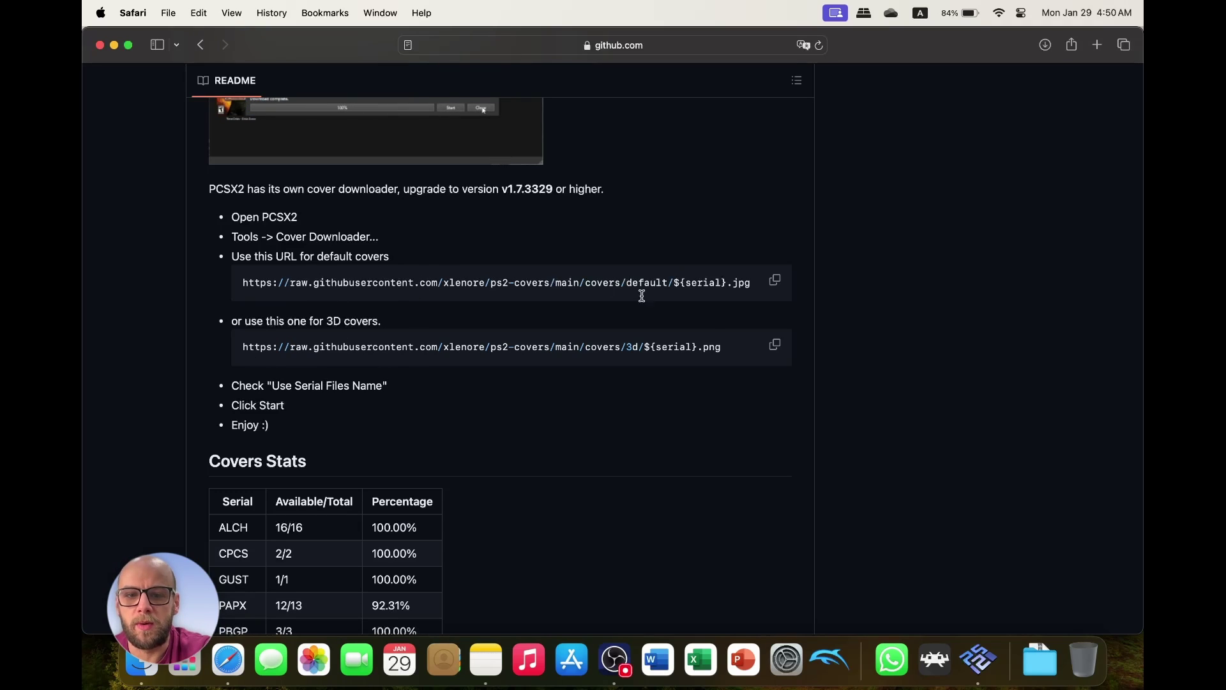
pyautogui.click(775, 345)
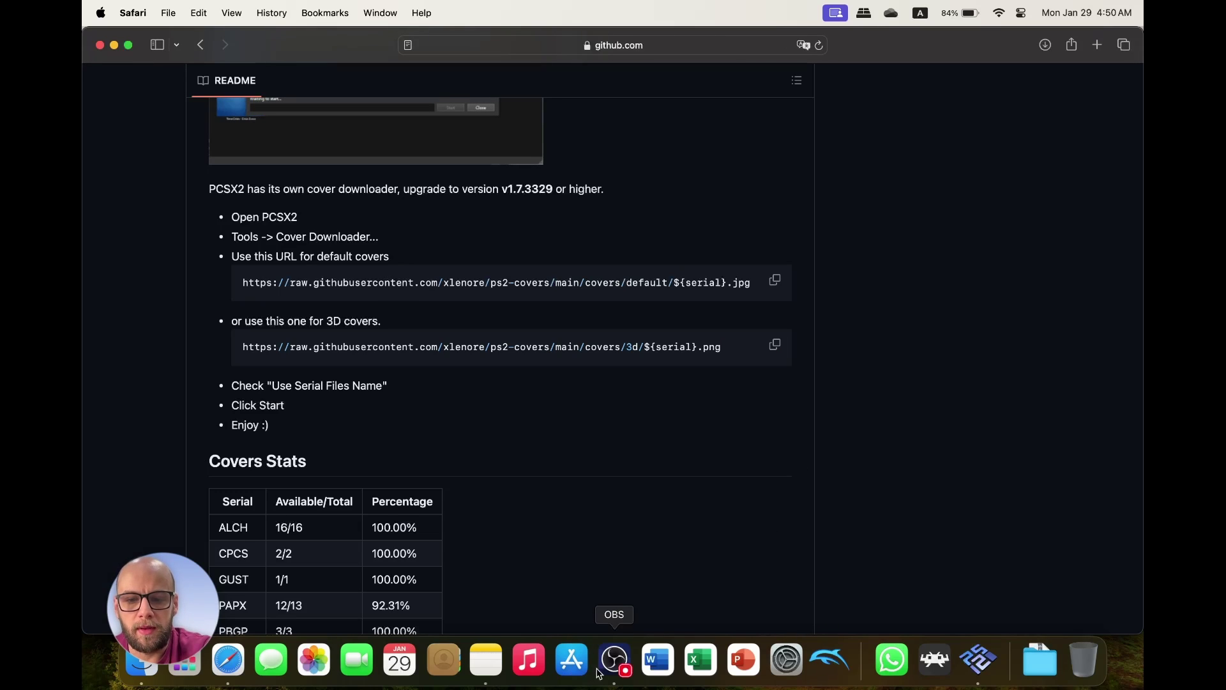
pyautogui.scroll(-3, 574, 511)
# Step: Back in PCSX2, download the covers from the copied 3D URL with Use Serial File Names enabled, and enlarge the grid's cover images
pyautogui.click(978, 659)
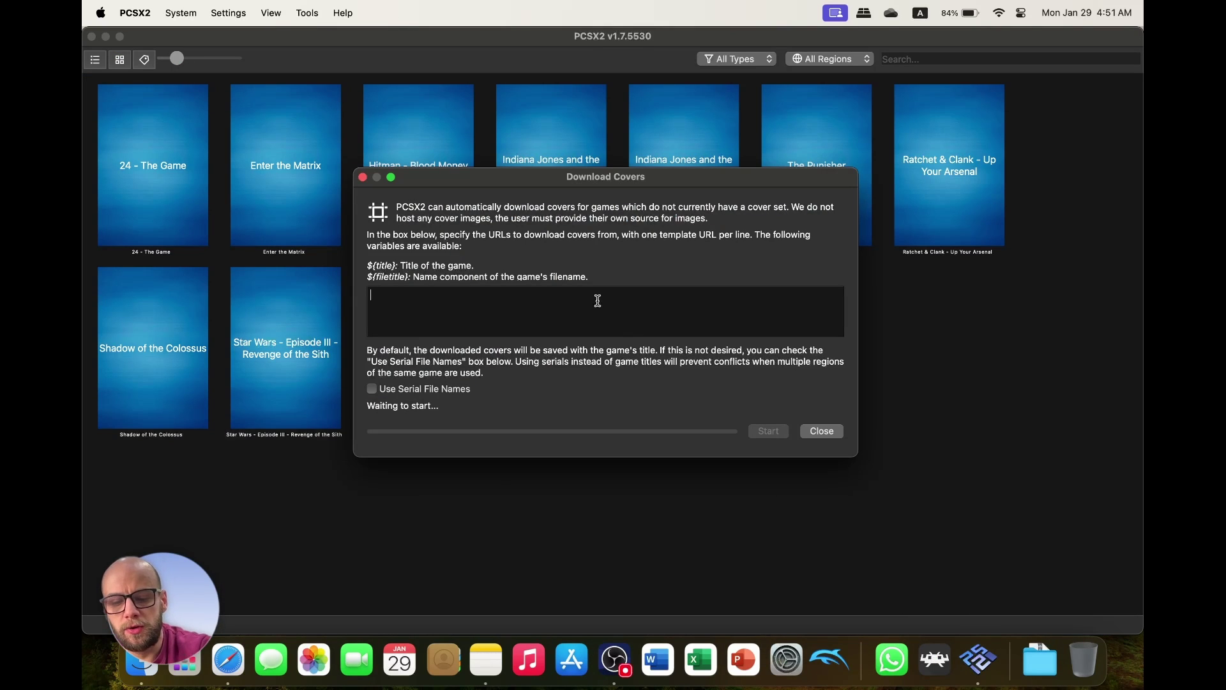
pyautogui.press('super+v')
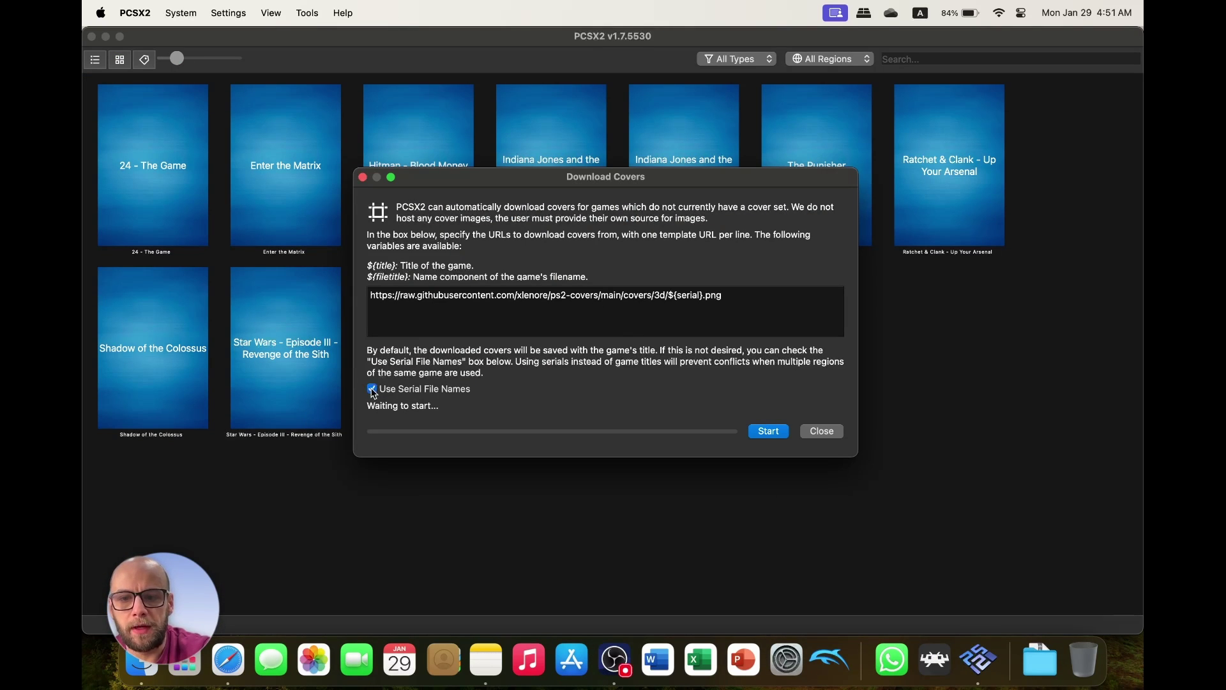
pyautogui.click(769, 432)
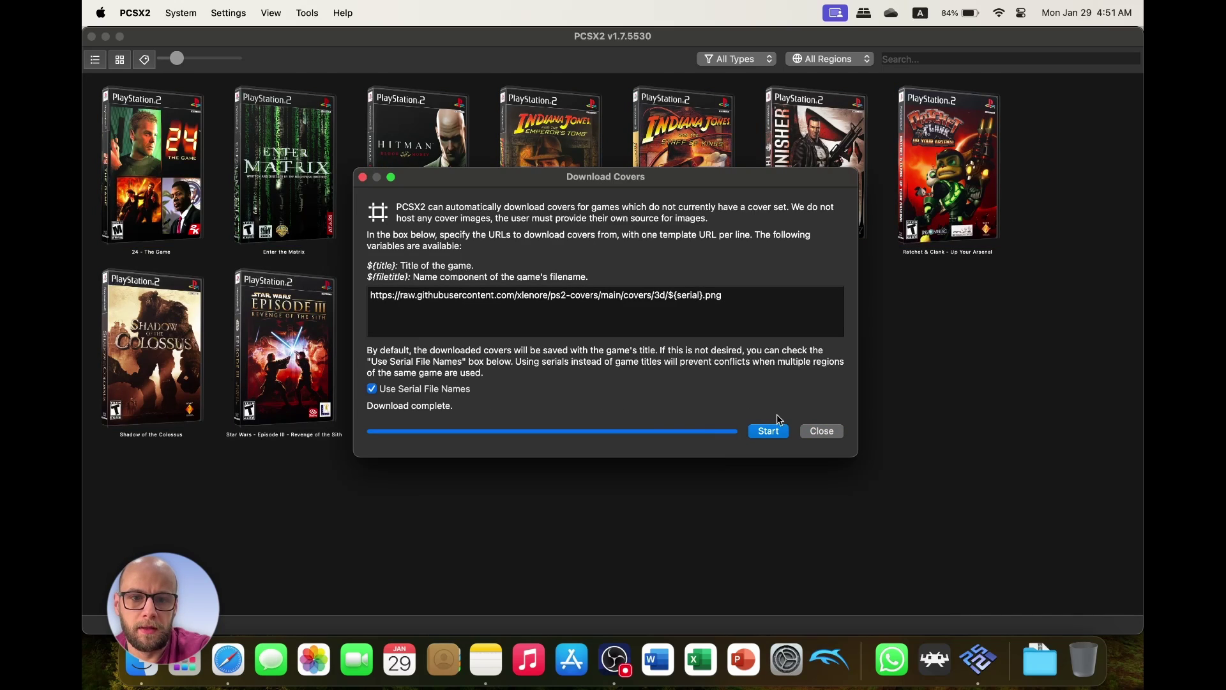
pyautogui.click(813, 431)
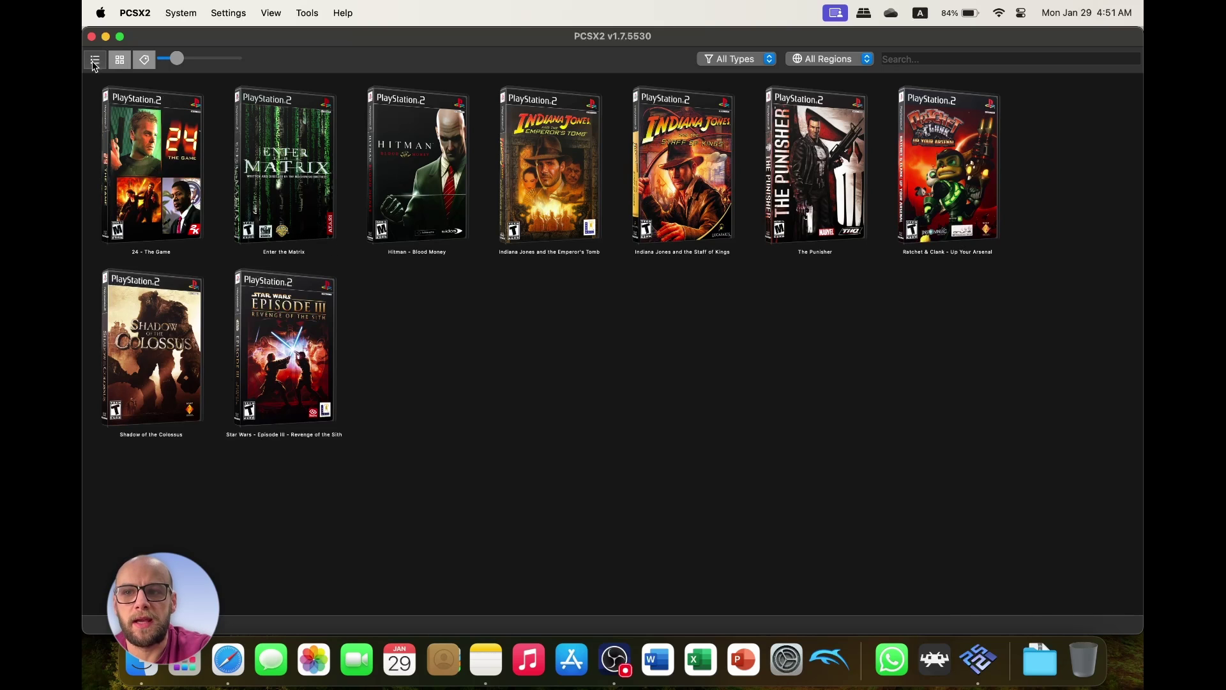
pyautogui.moveTo(176, 58)
pyautogui.mouseDown()
pyautogui.moveTo(219, 58)
pyautogui.moveTo(161, 58)
pyautogui.moveTo(185, 52)
pyautogui.mouseUp()
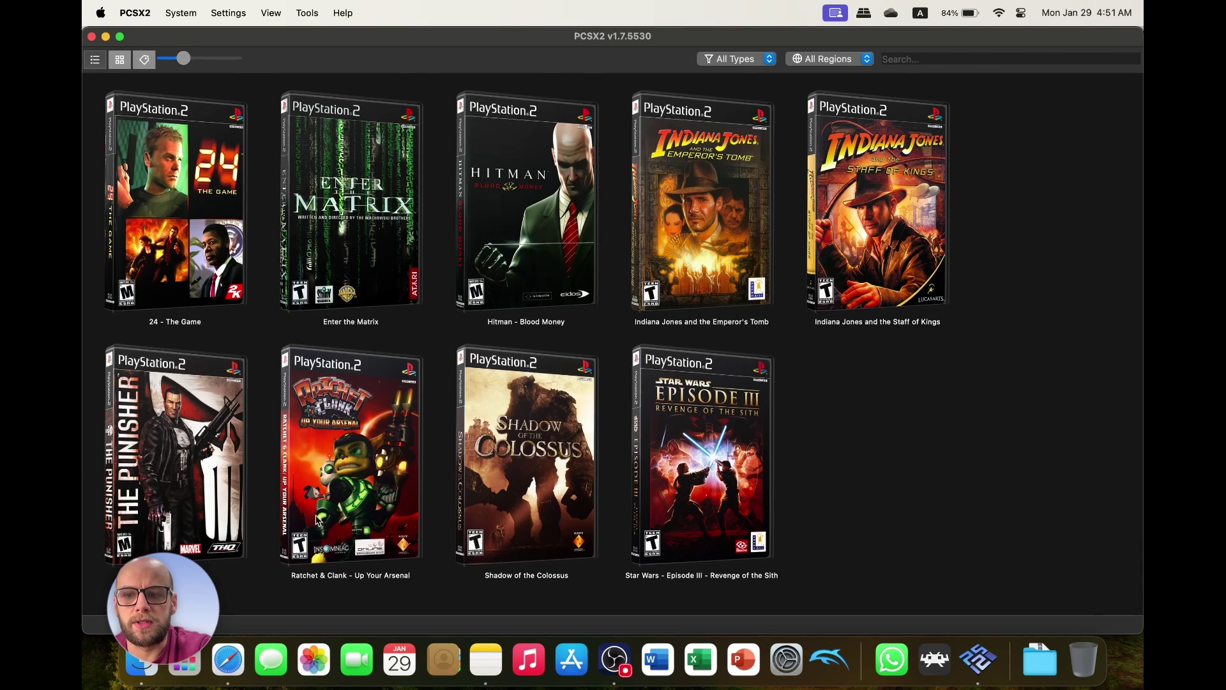
# Step: Open the graphics settings and set the rendering's internal resolution to 3x Native (~1080p), trying Native (PS2) first
pyautogui.click(228, 13)
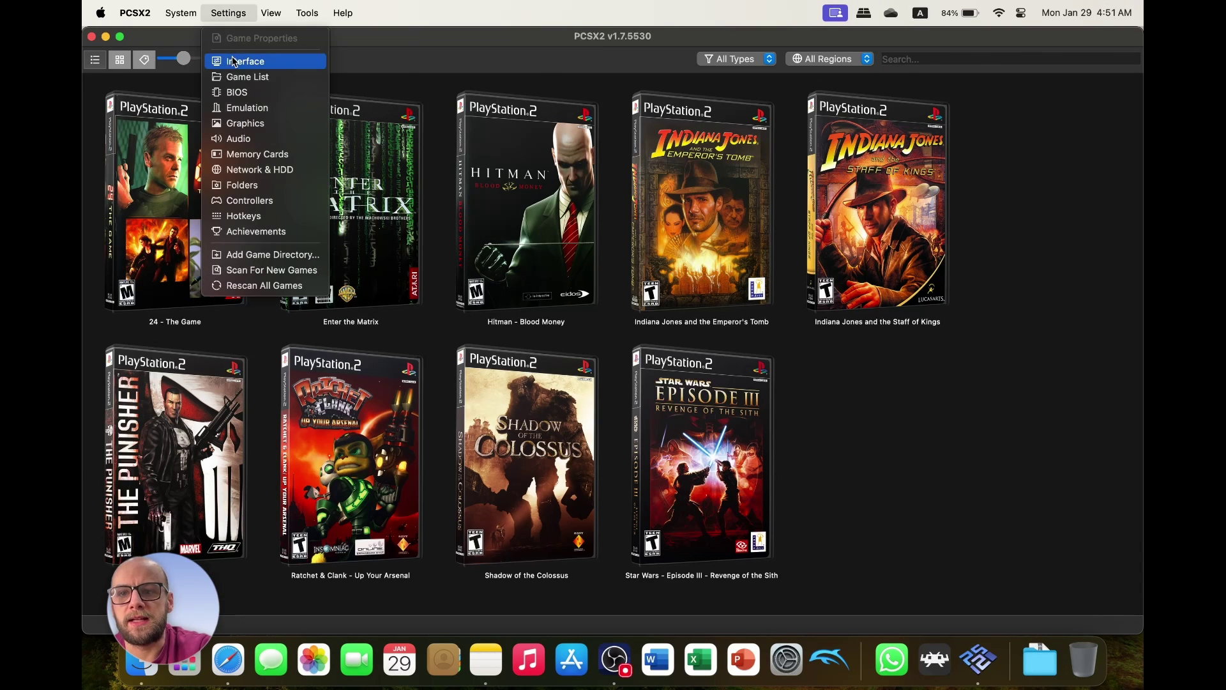
pyautogui.click(246, 123)
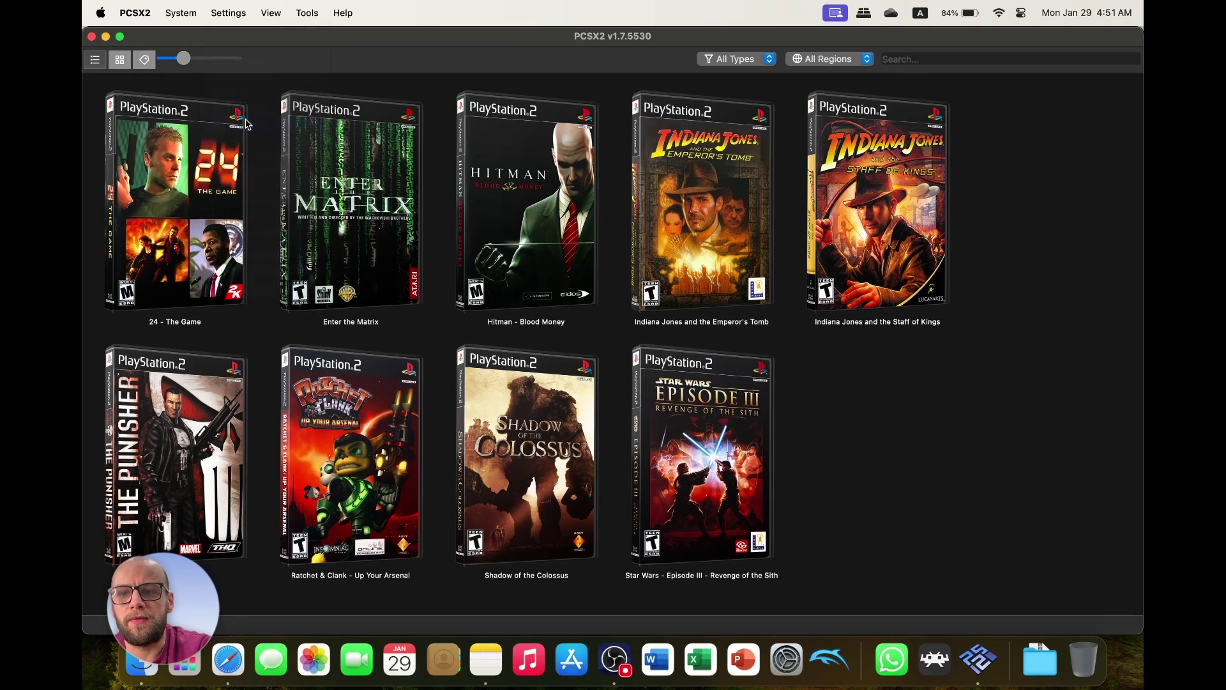
pyautogui.click(500, 165)
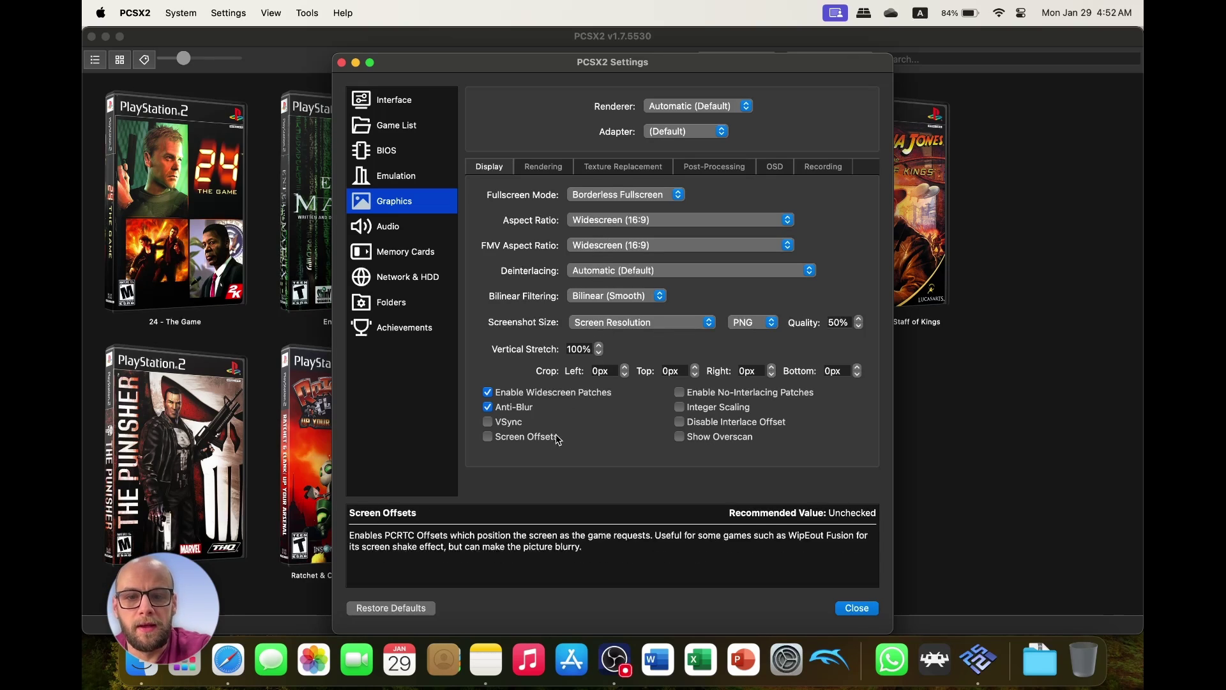
pyautogui.click(557, 168)
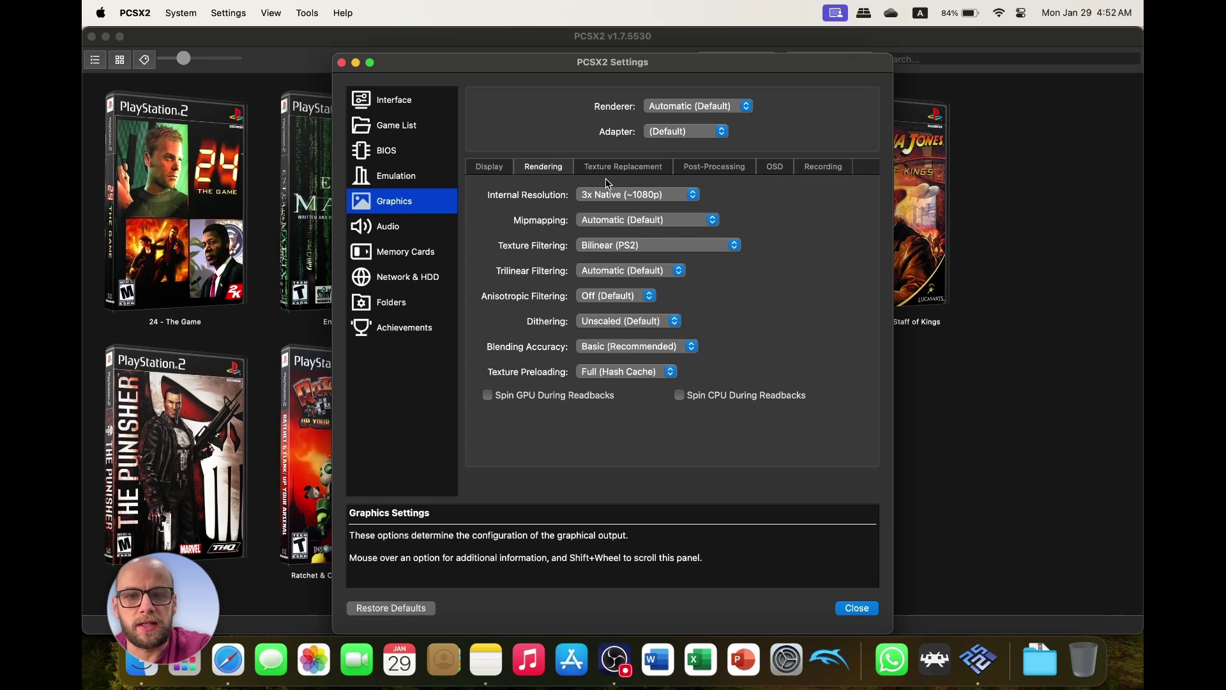
pyautogui.click(610, 194)
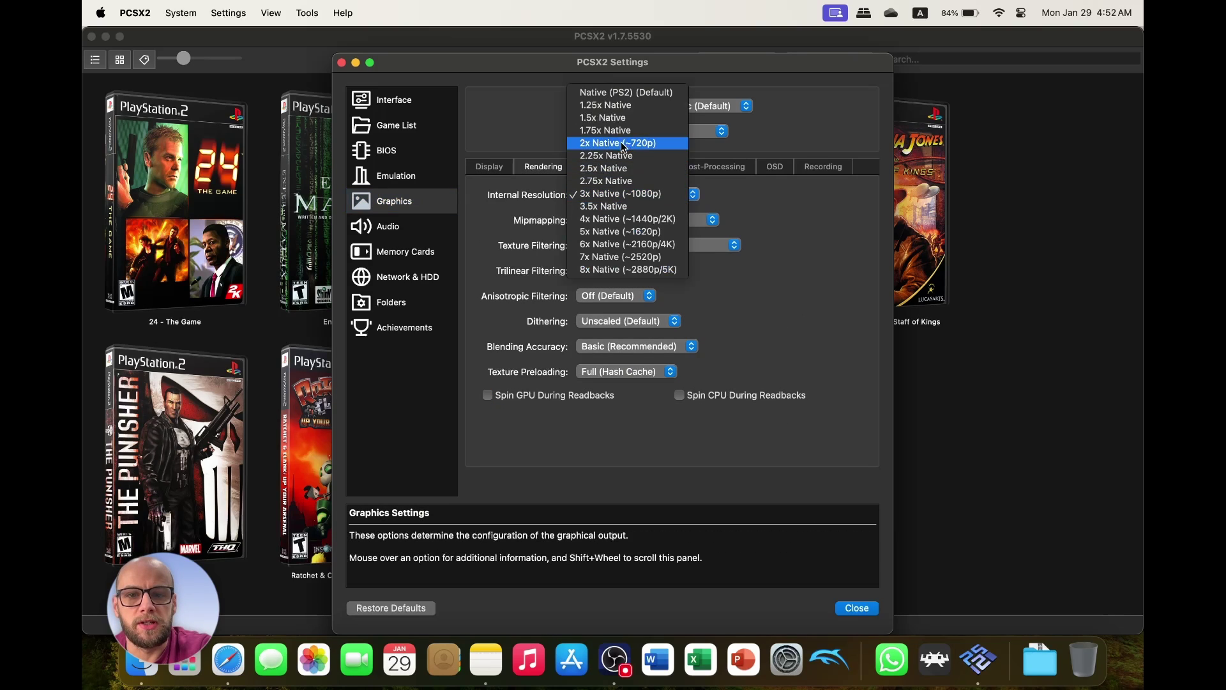
pyautogui.click(625, 93)
pyautogui.click(615, 195)
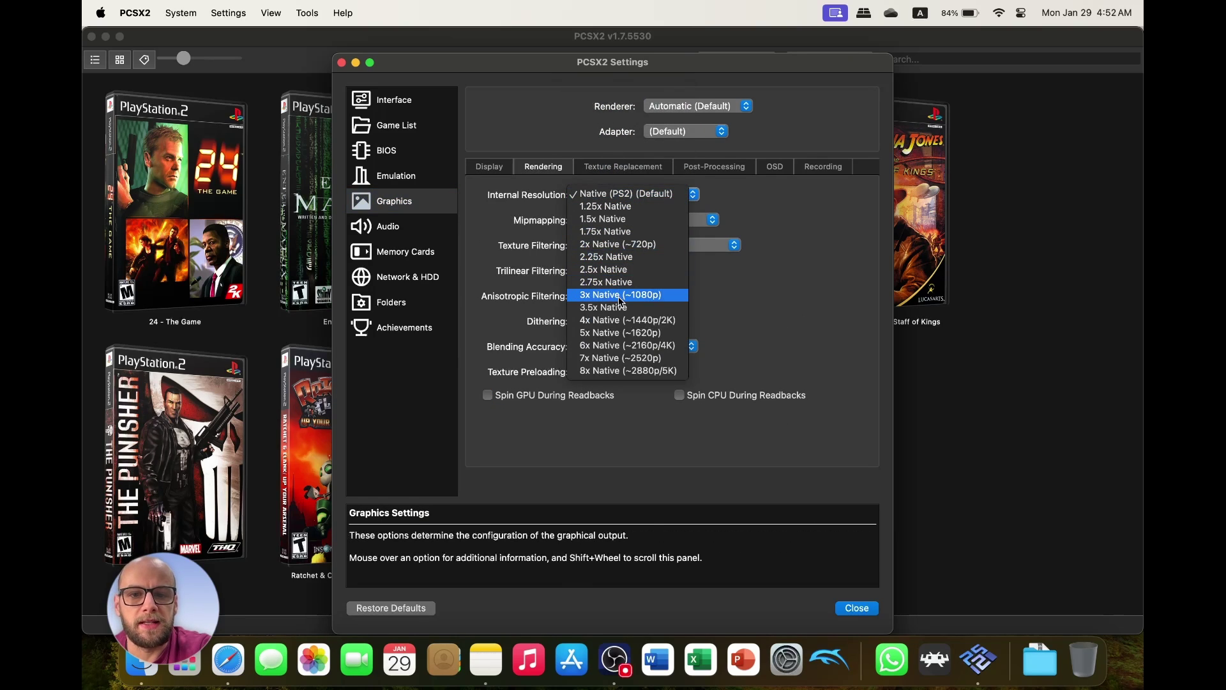
pyautogui.click(619, 295)
pyautogui.click(623, 195)
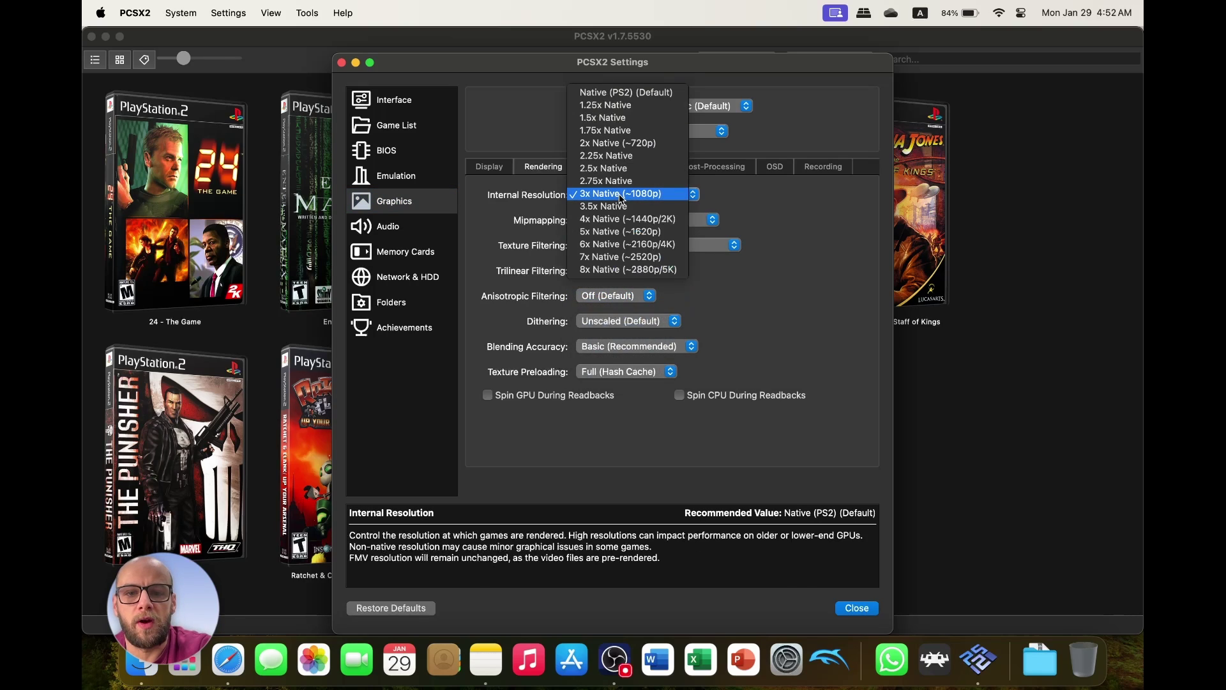
pyautogui.click(766, 193)
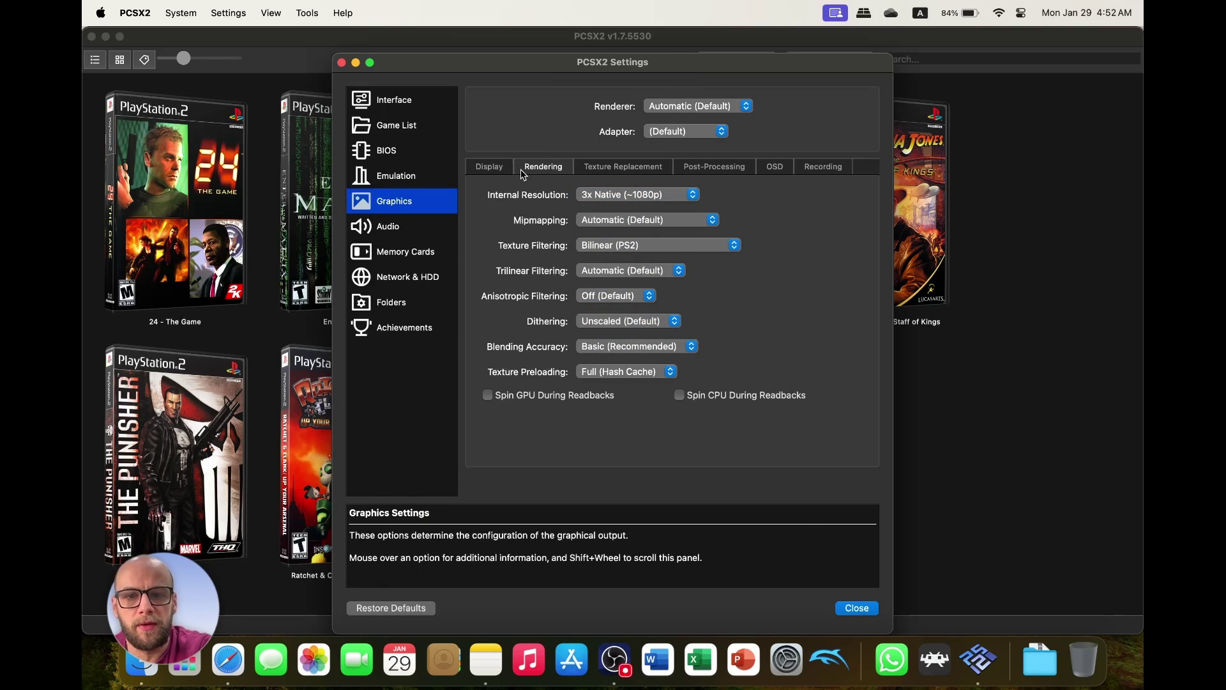
# Step: Review the graphics on-screen display and display options, the emulation settings and the achievements settings
pyautogui.click(775, 168)
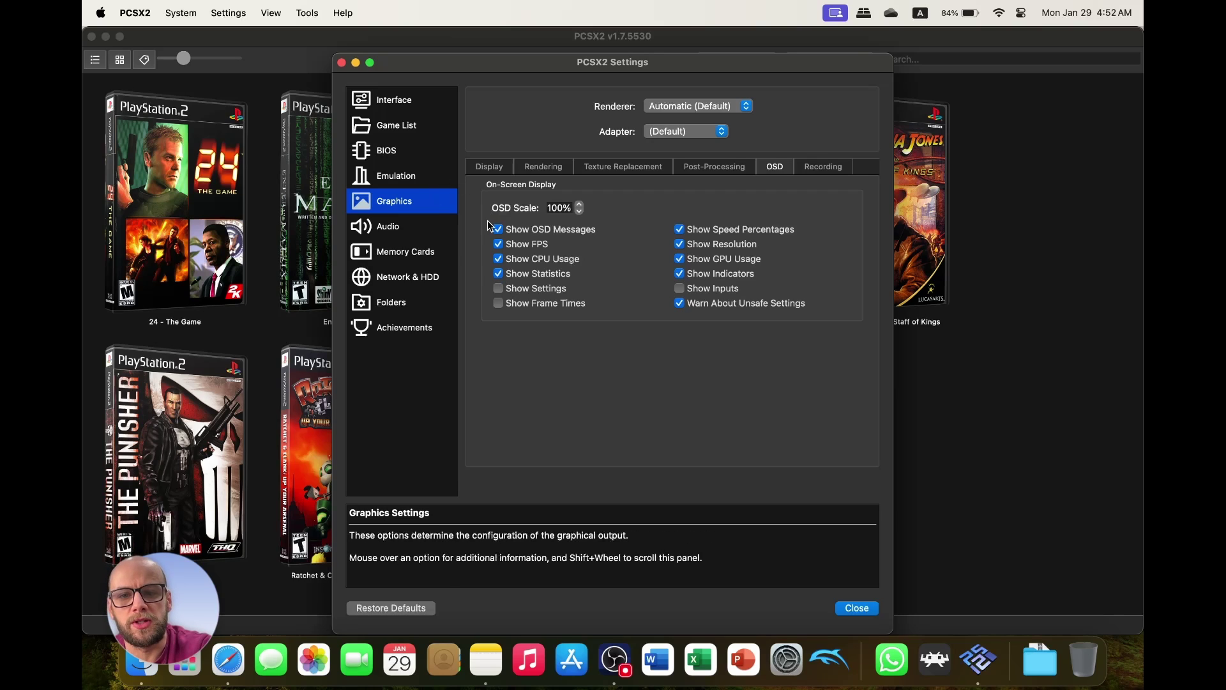
pyautogui.click(505, 166)
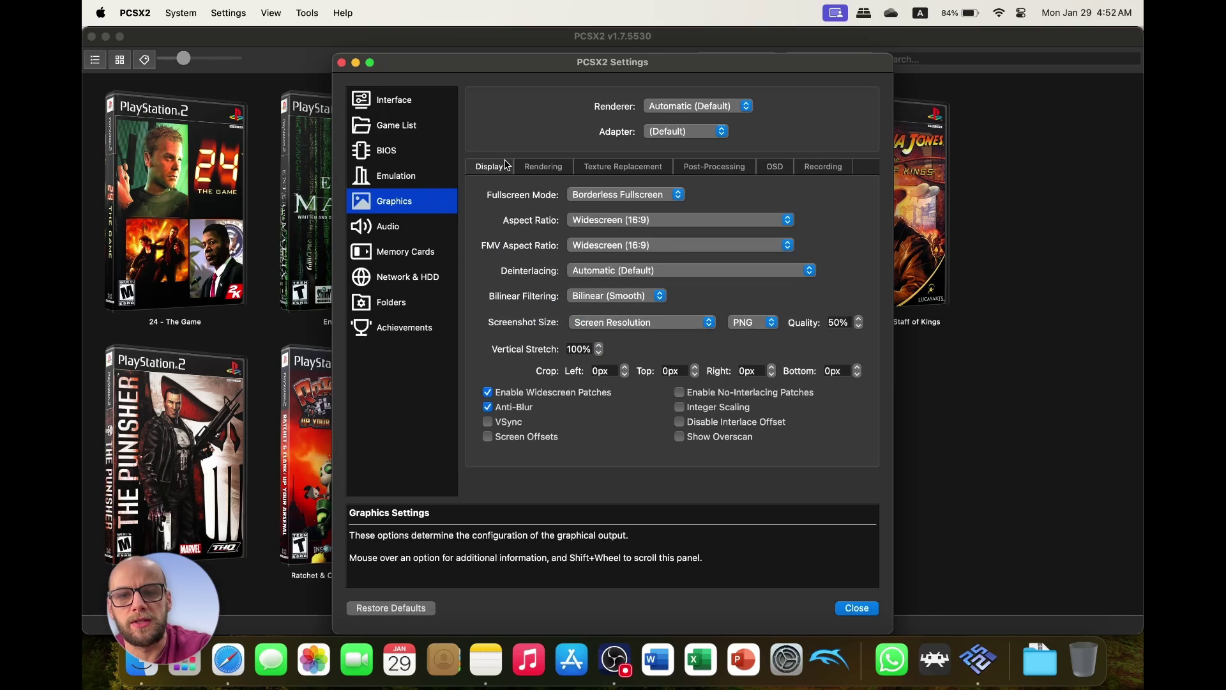
pyautogui.click(417, 183)
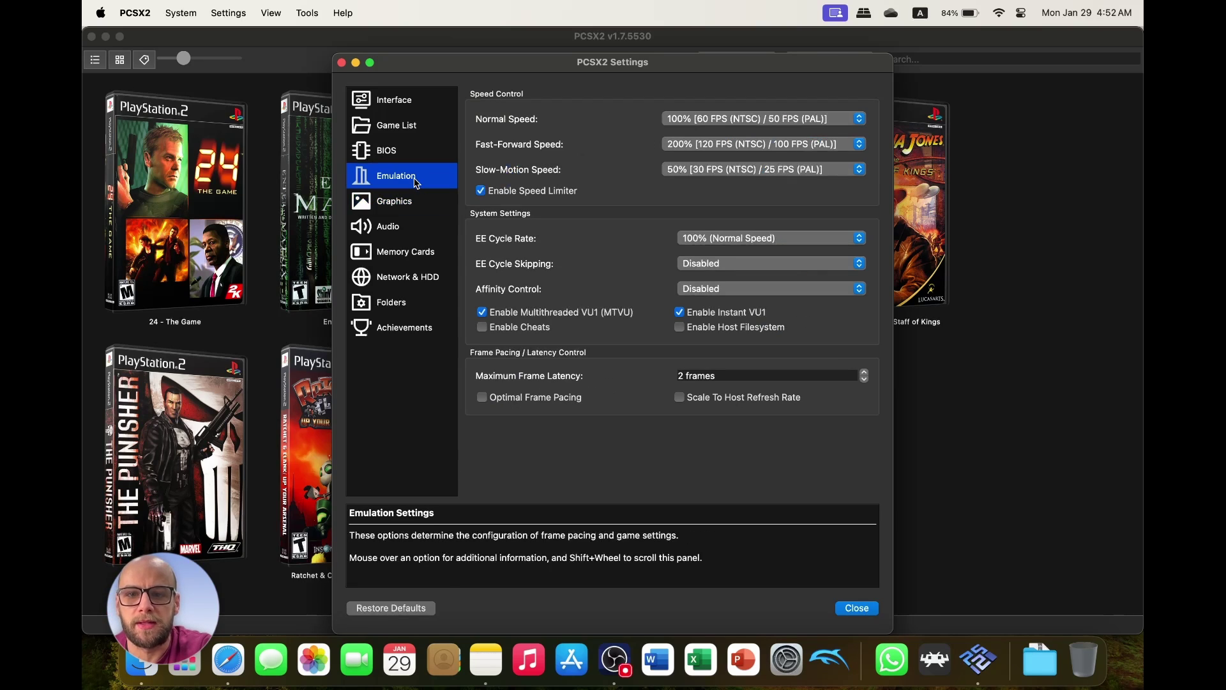
pyautogui.click(405, 327)
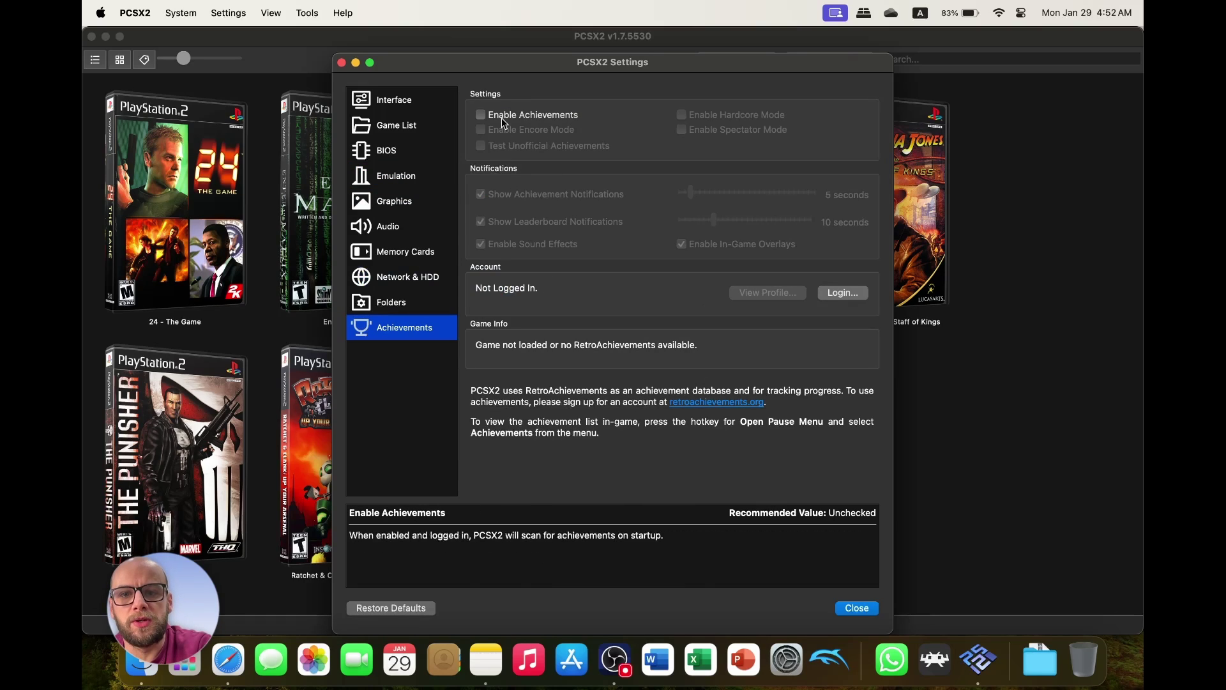
# Step: Enable achievements and log in to the RetroAchievements account, declining hardcore mode, and close the settings
pyautogui.click(502, 122)
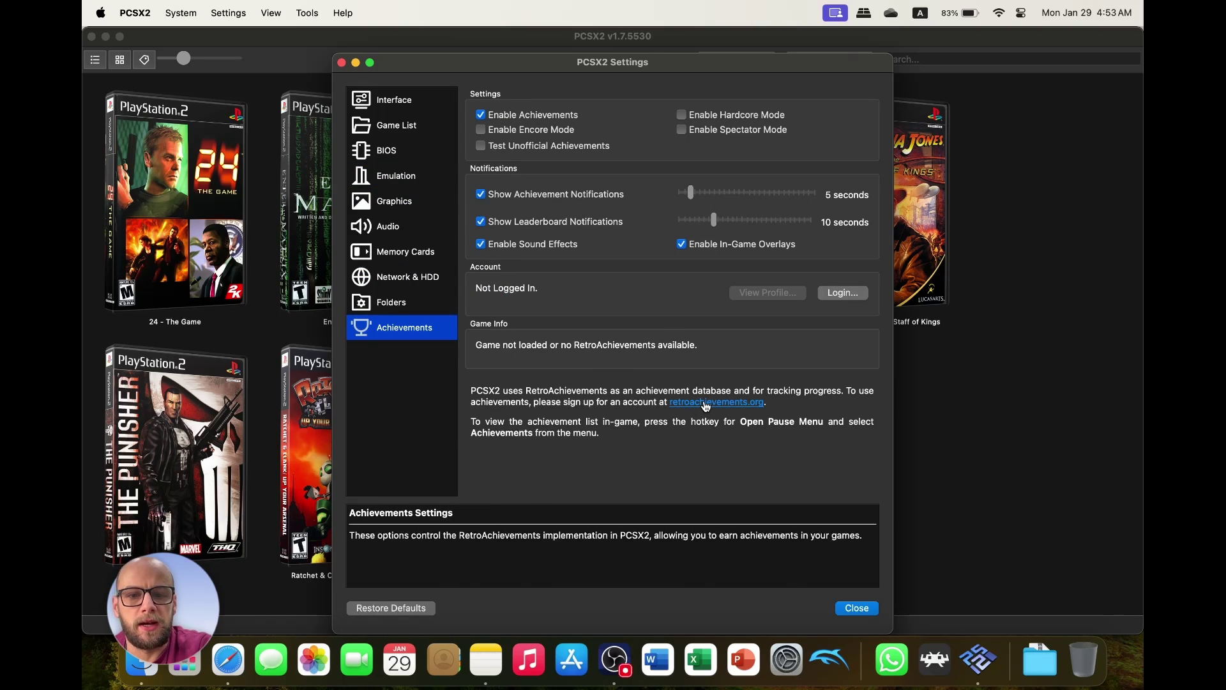
pyautogui.click(840, 295)
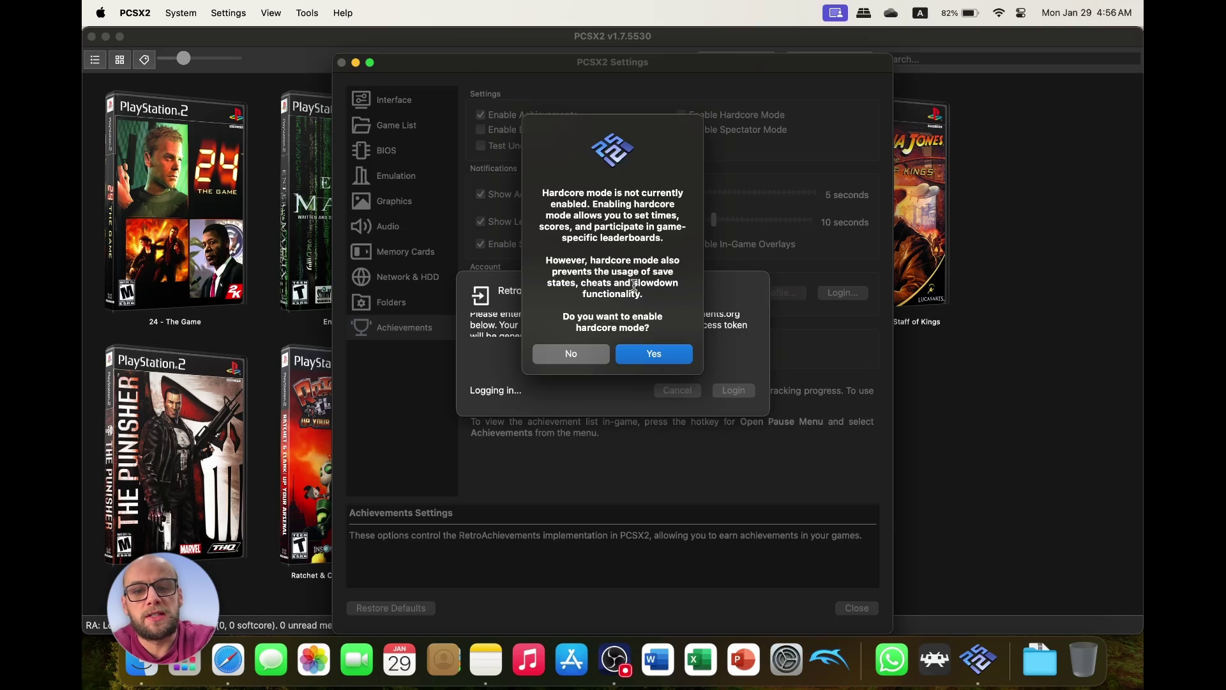
pyautogui.click(588, 355)
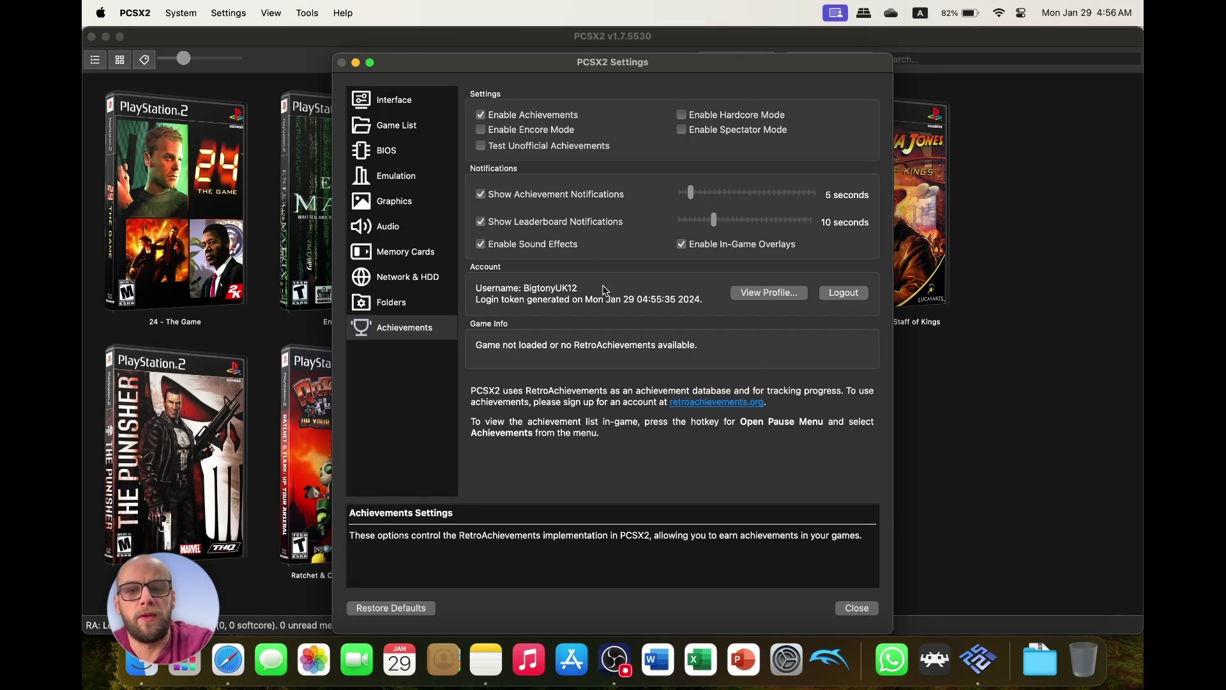
pyautogui.click(863, 608)
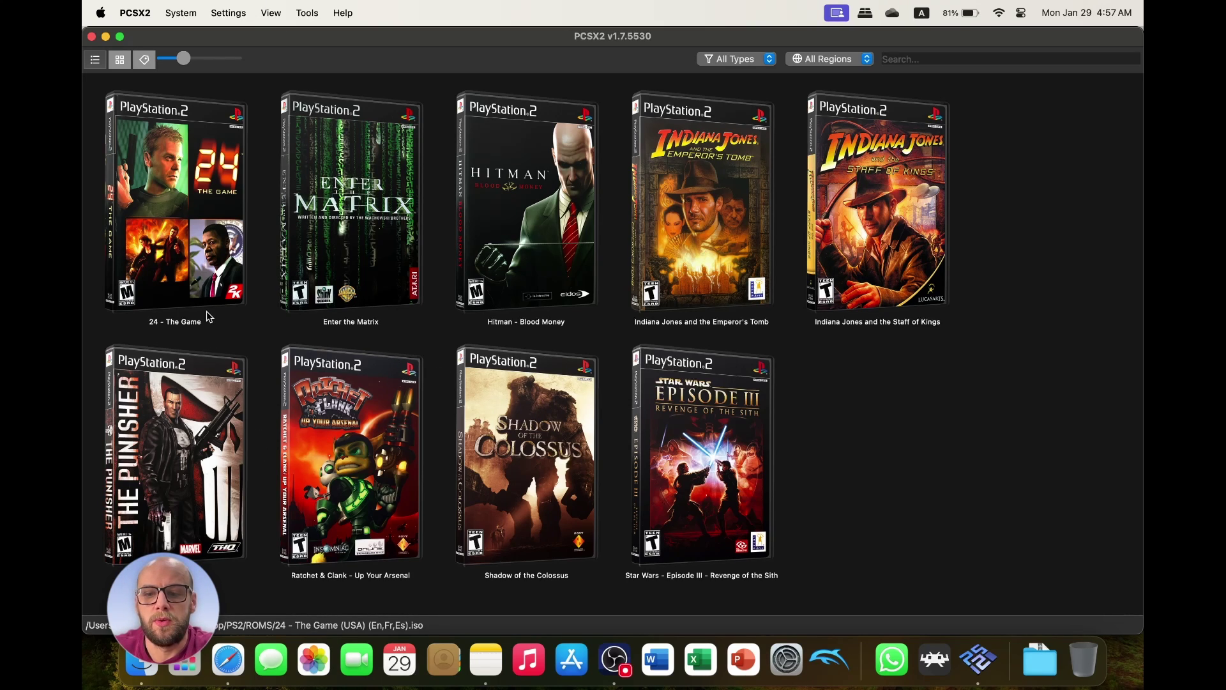
# Step: Launch 24 - The Game and agree to format the memory card in slot 1
pyautogui.doubleClick(208, 203)
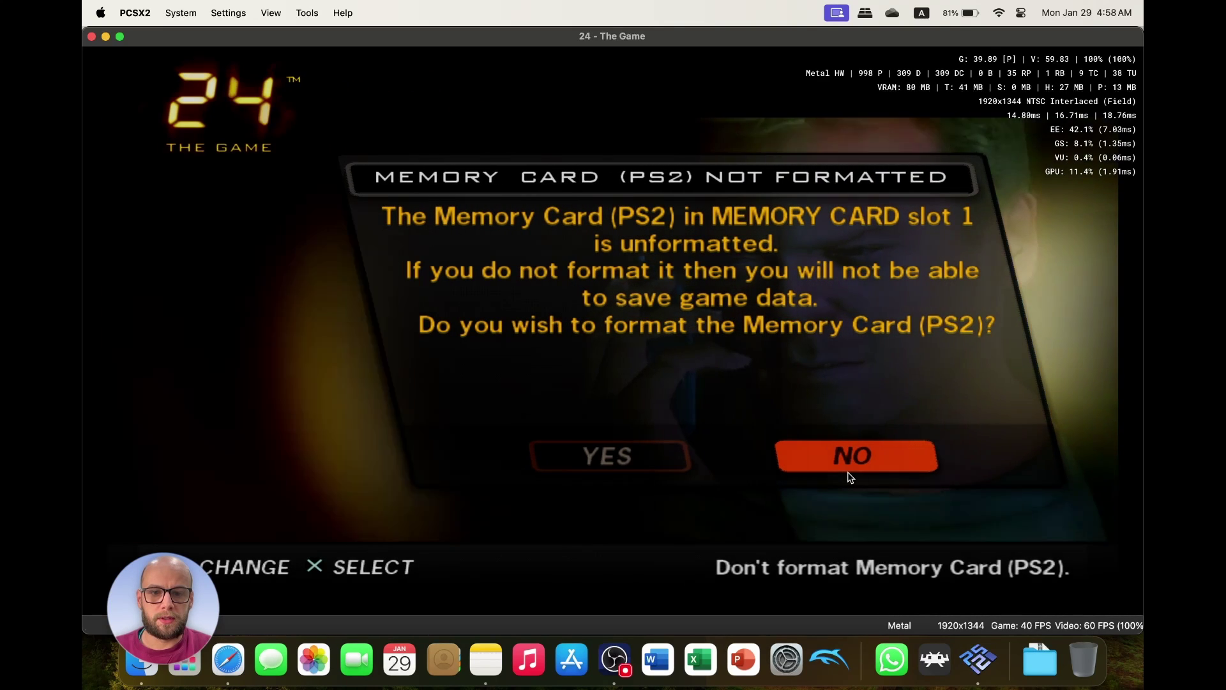
pyautogui.press('Left')
pyautogui.press('Return')
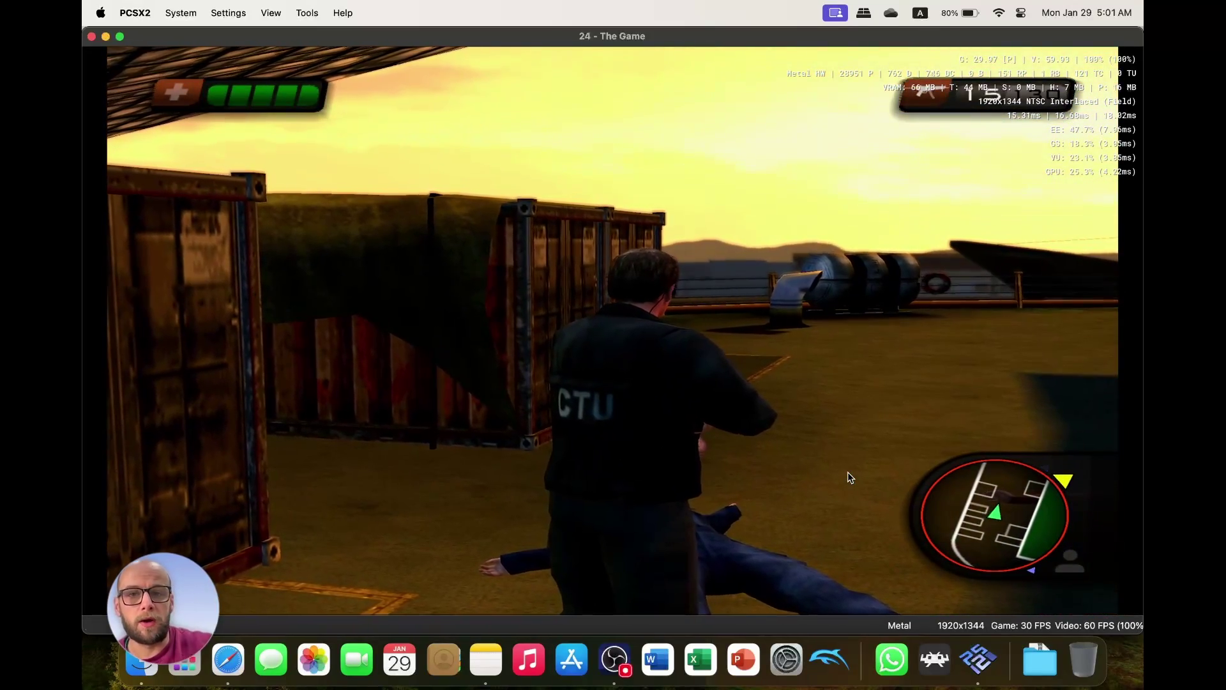
# Step: Open the graphics settings during the game and arrange the settings and a smaller game window side by side
pyautogui.click(225, 13)
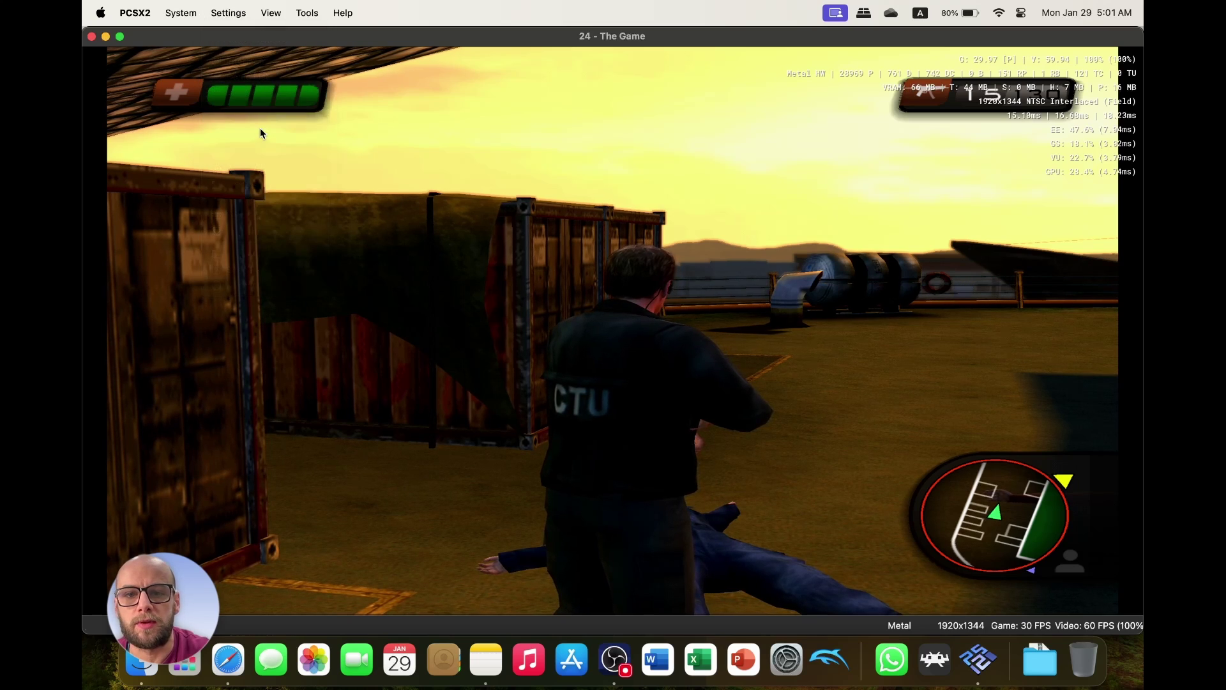
pyautogui.click(260, 128)
pyautogui.moveTo(488, 60); pyautogui.dragTo(343, 59)
pyautogui.click(668, 37)
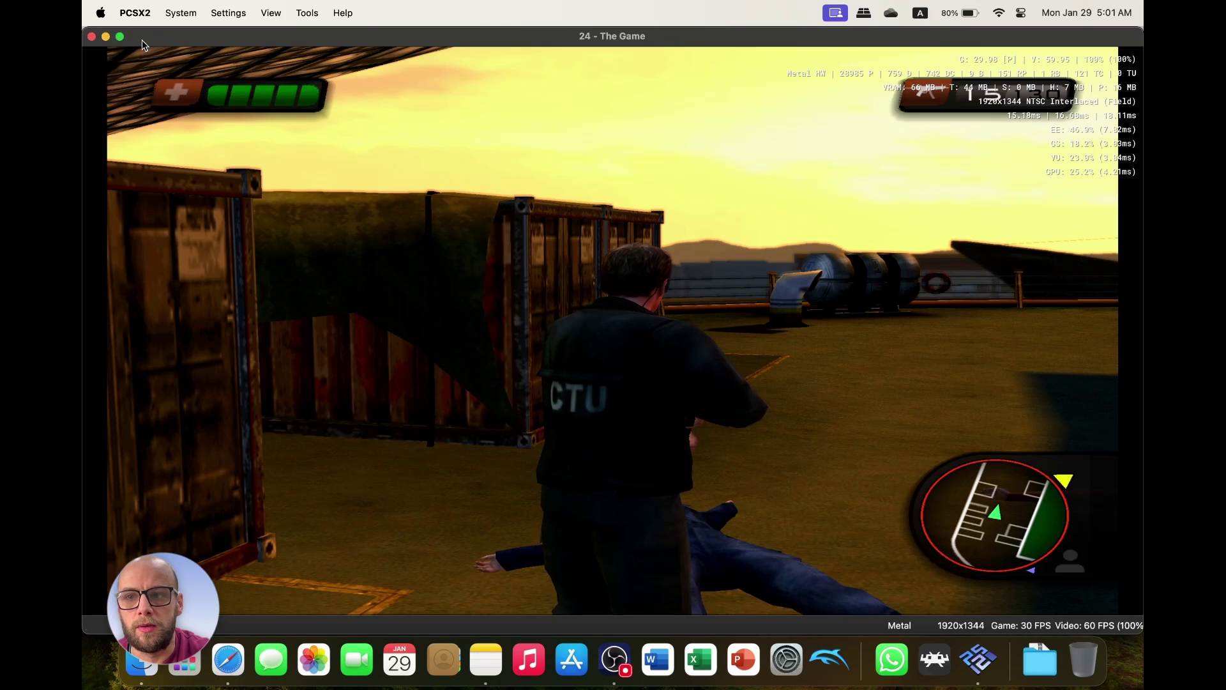
pyautogui.moveTo(85, 29); pyautogui.dragTo(521, 170)
# Step: Set the rendering's internal resolution to 6x Native (~2160p/4K), test it in the game and keep texture filtering at Bilinear (PS2)
pyautogui.click(274, 166)
pyautogui.click(396, 194)
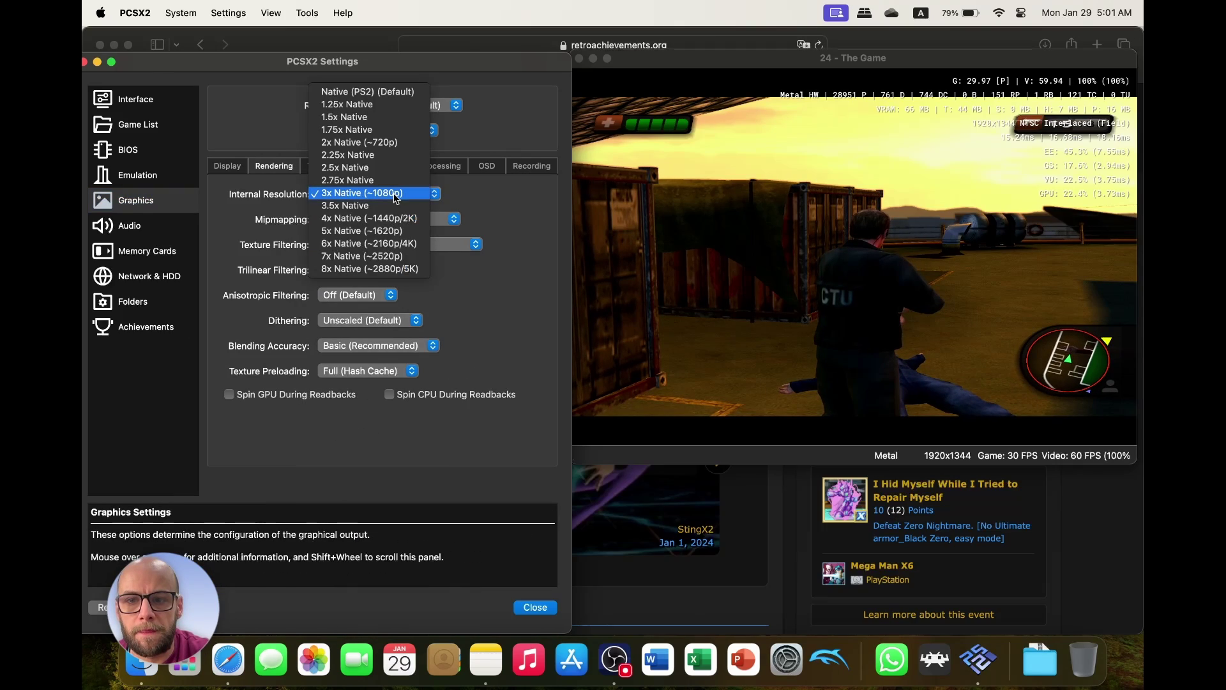
pyautogui.click(382, 243)
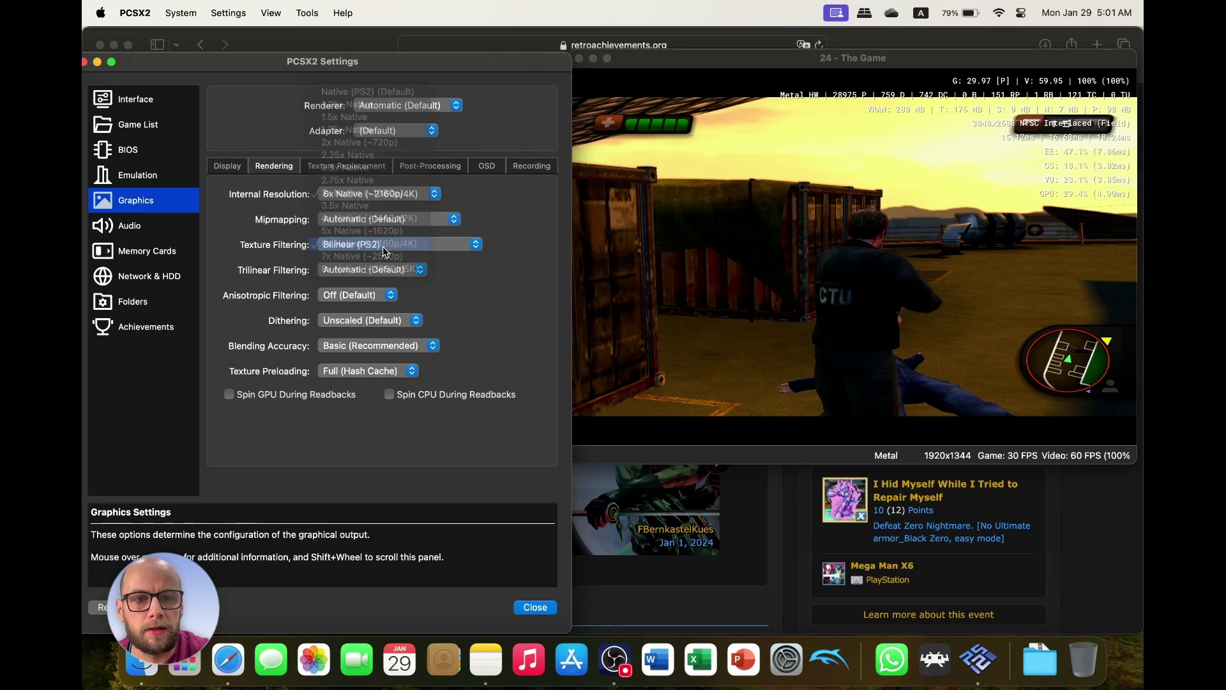
pyautogui.click(709, 252)
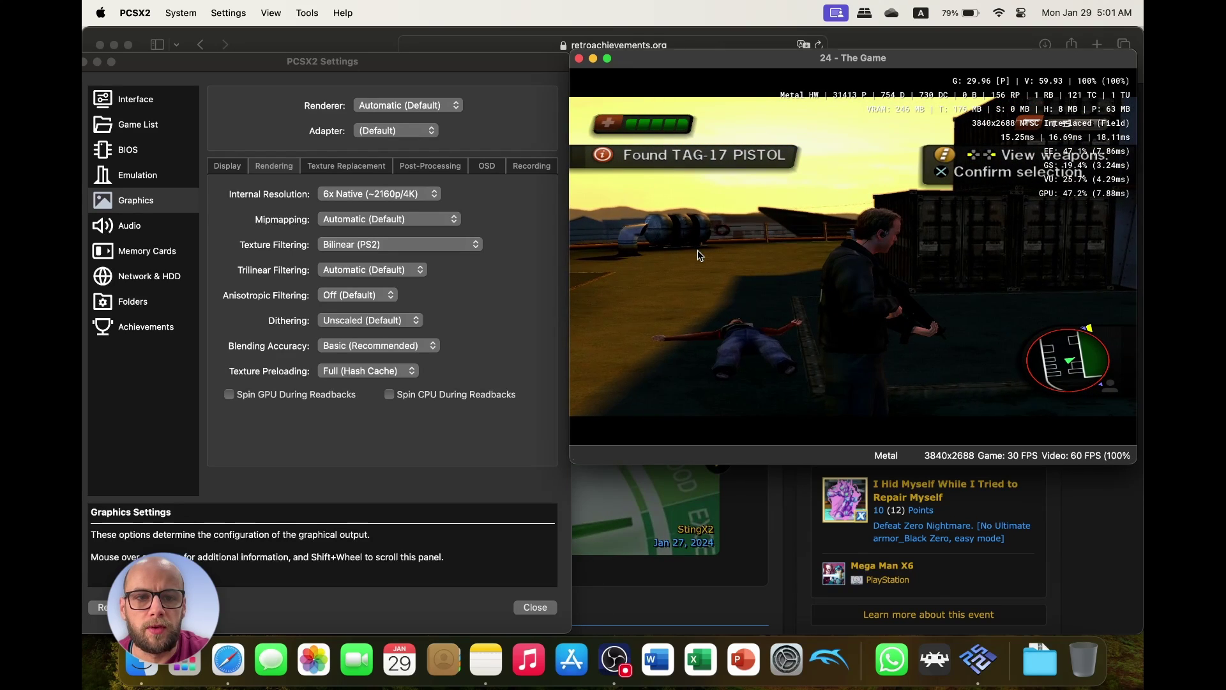
pyautogui.click(454, 244)
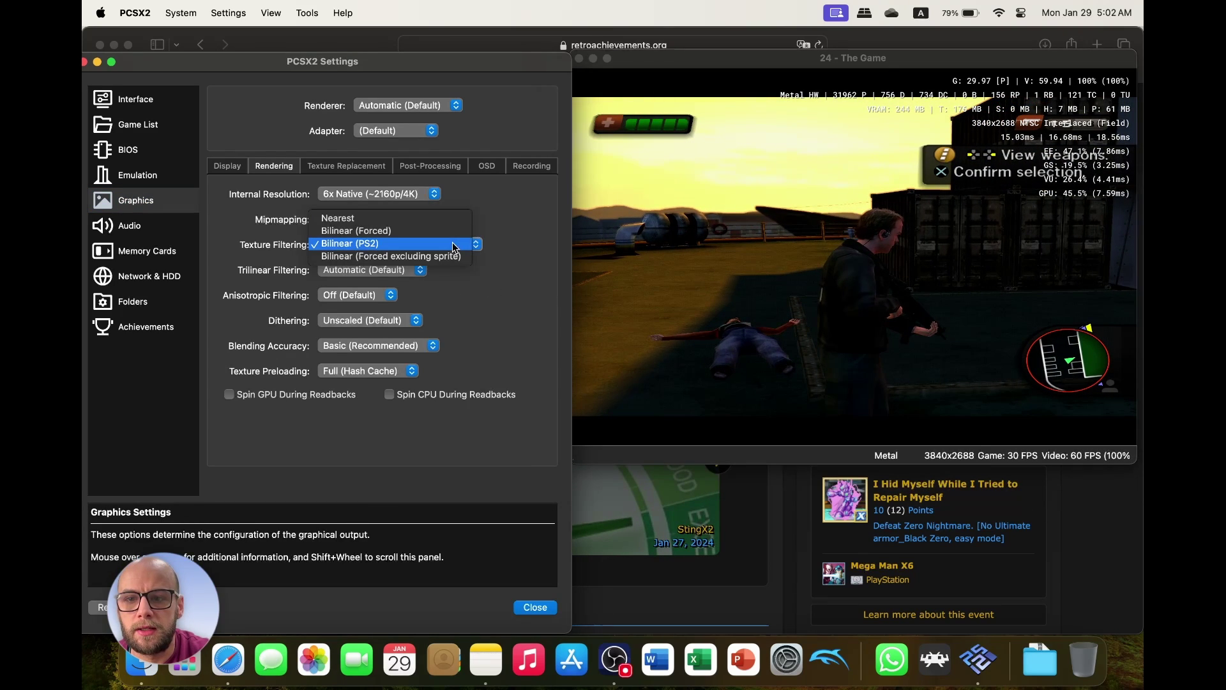
pyautogui.click(454, 246)
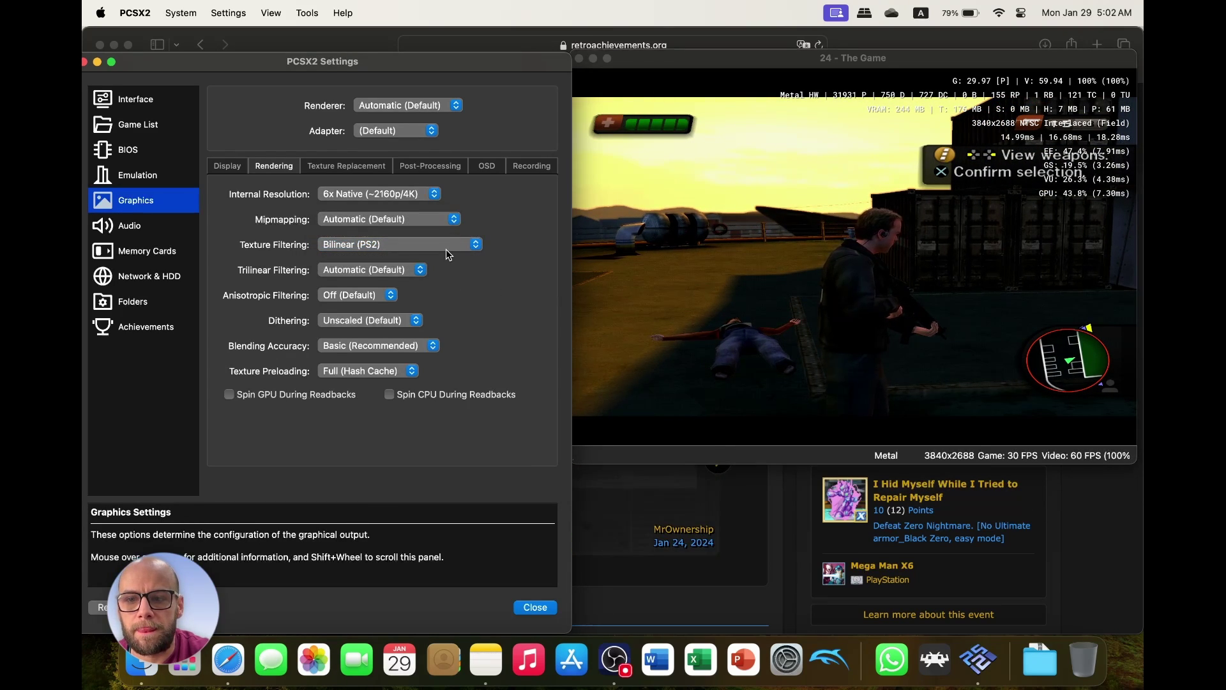
# Step: In the post-processing settings, set sharpening to Sharpen Only (Internal Resolution) and enable FXAA
pyautogui.moveTo(412, 350)
pyautogui.click(430, 165)
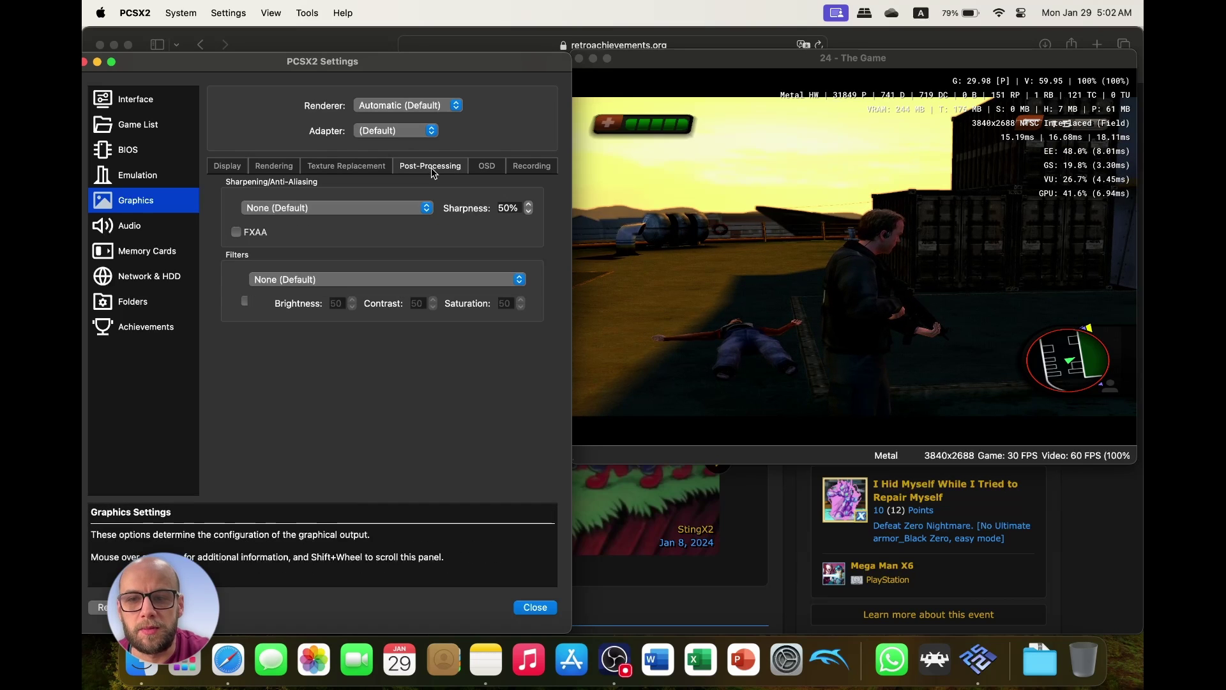
pyautogui.click(396, 207)
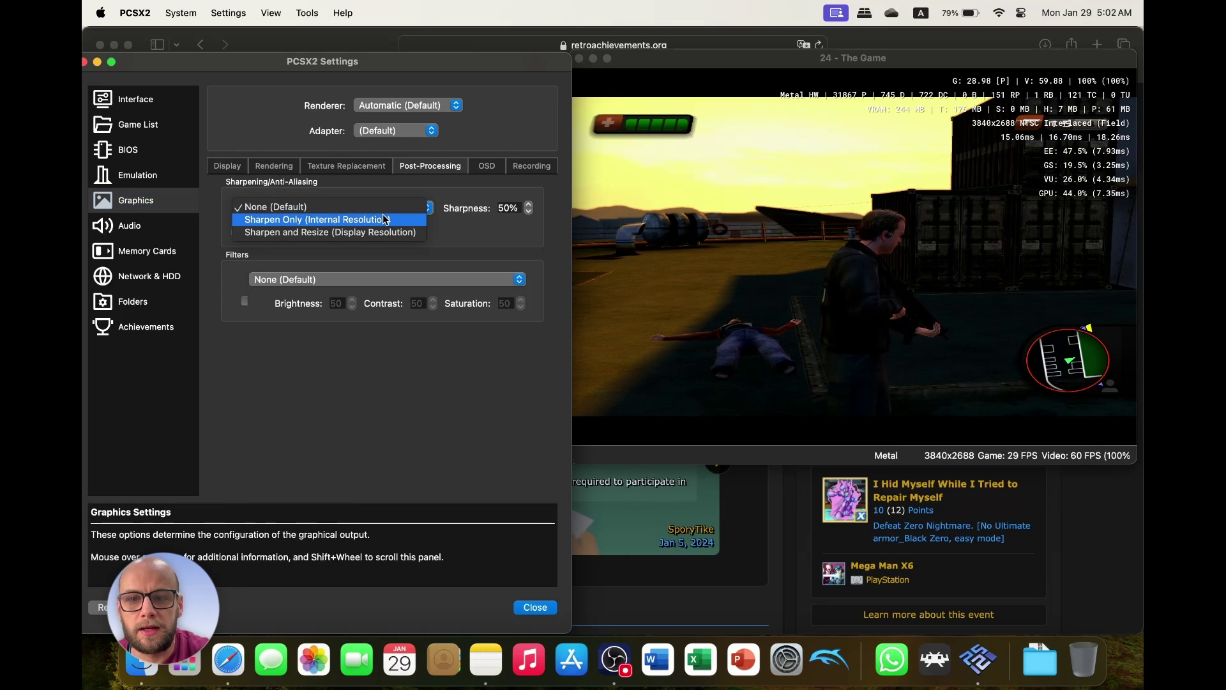
pyautogui.click(385, 219)
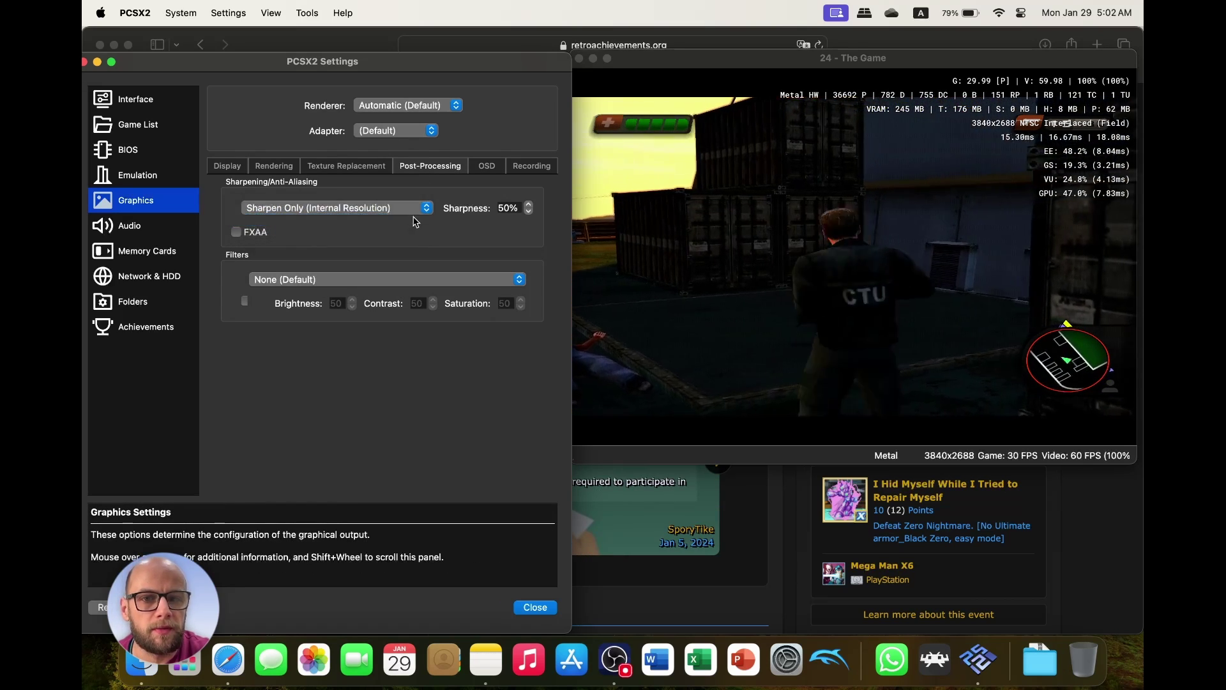
pyautogui.moveTo(361, 234)
pyautogui.click(236, 232)
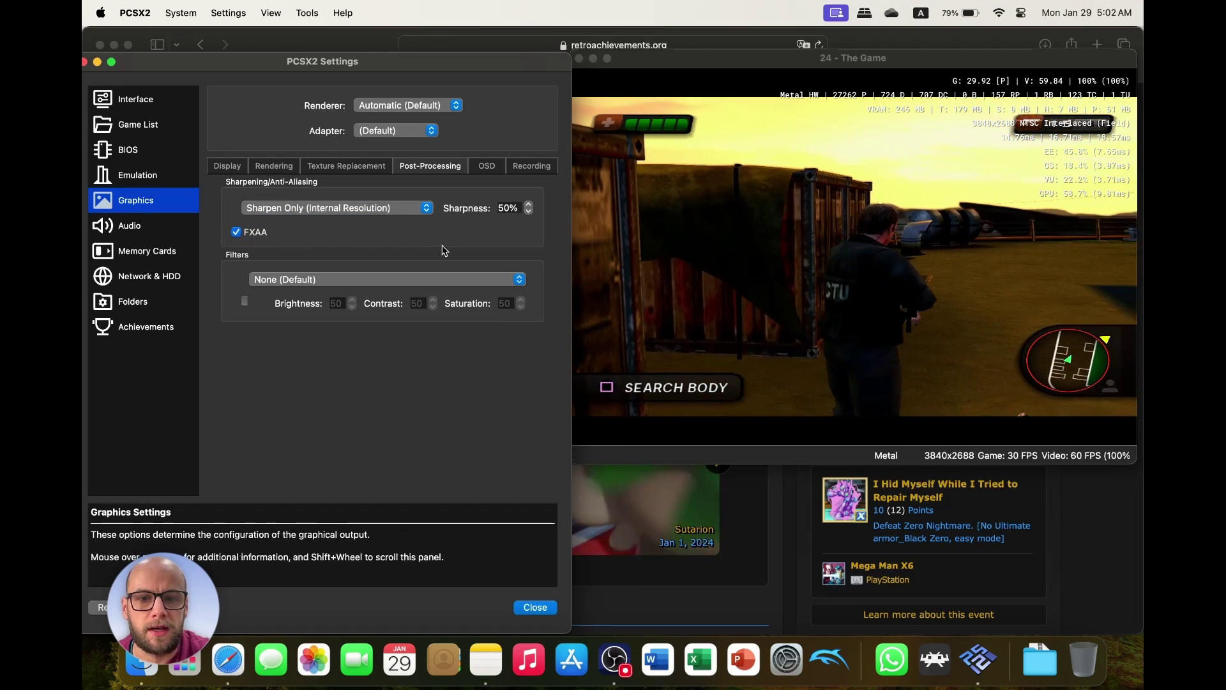
# Step: Try the Scanline Filter and Lottes CRT post-processing filters on the game, and return the filter to None (Default)
pyautogui.click(332, 279)
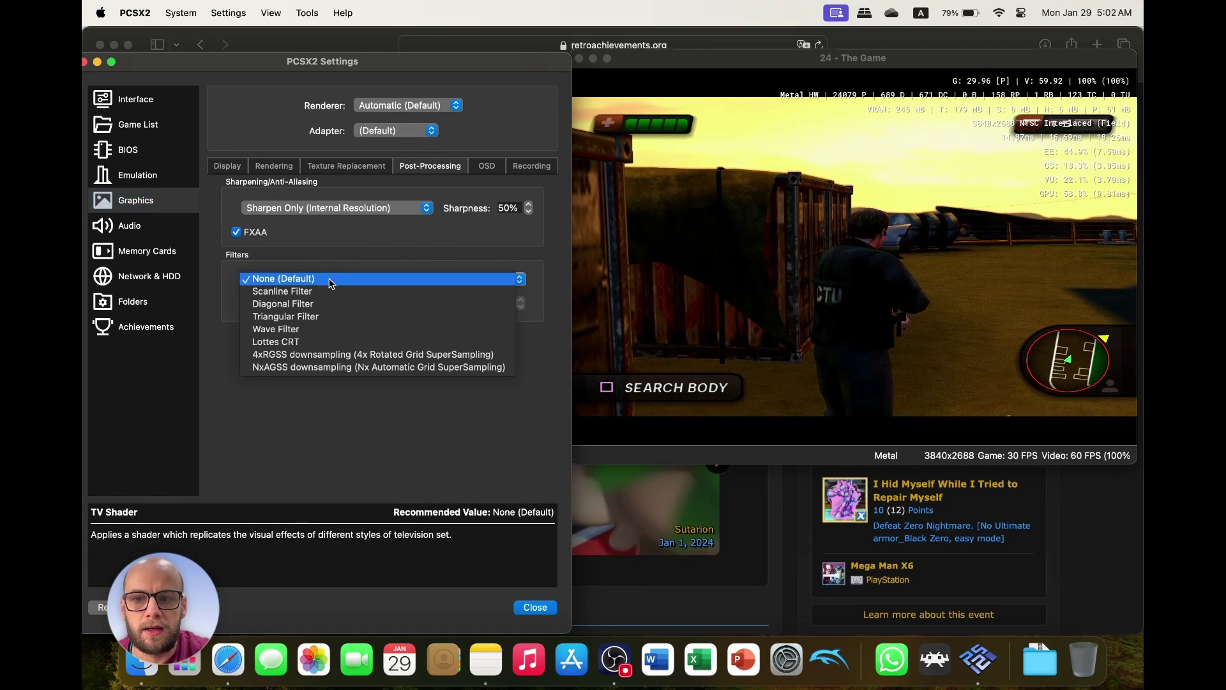
pyautogui.click(324, 291)
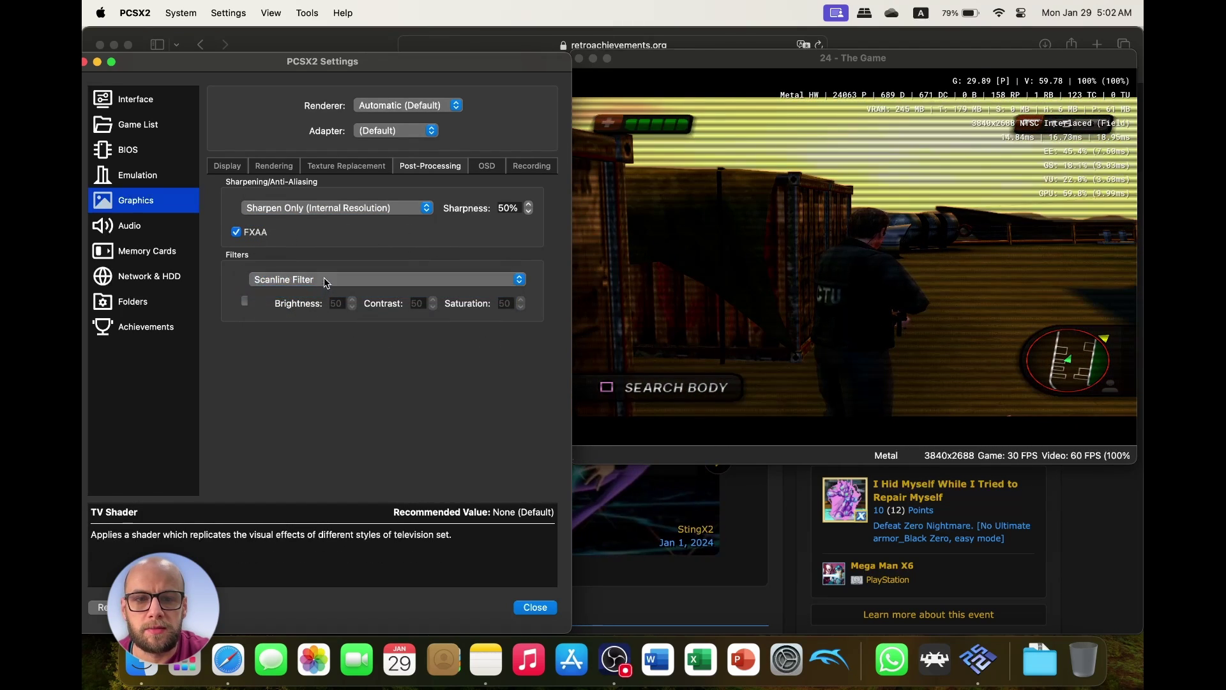
pyautogui.click(326, 281)
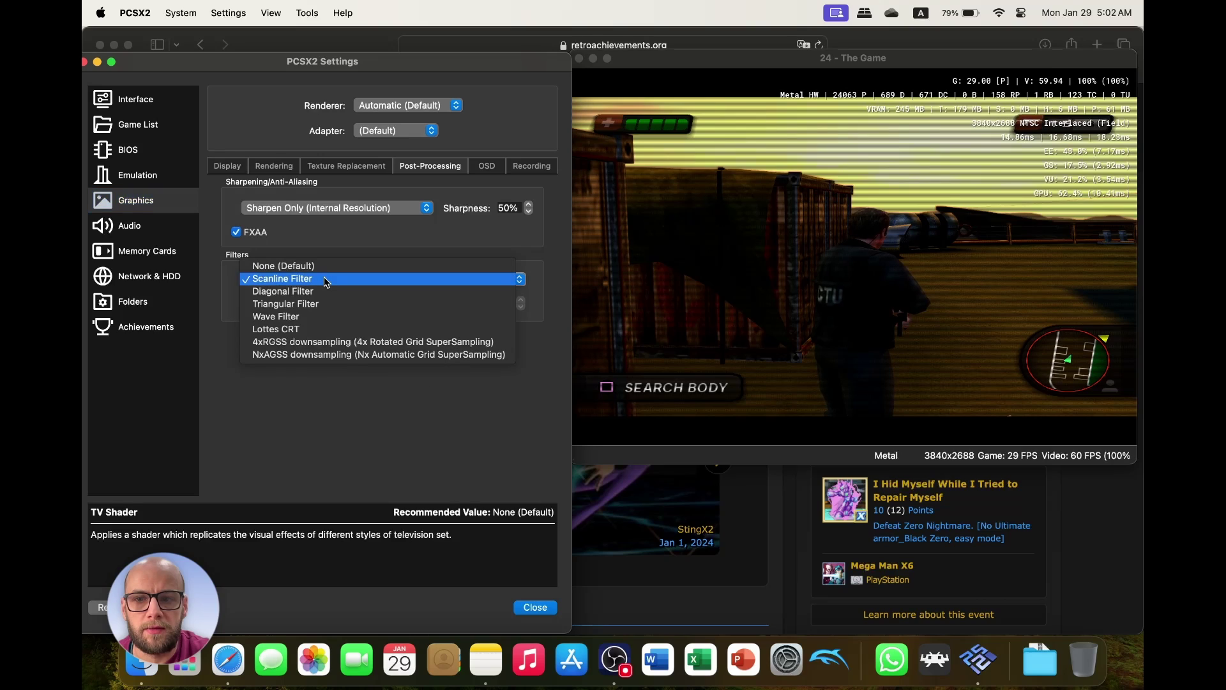
pyautogui.click(309, 329)
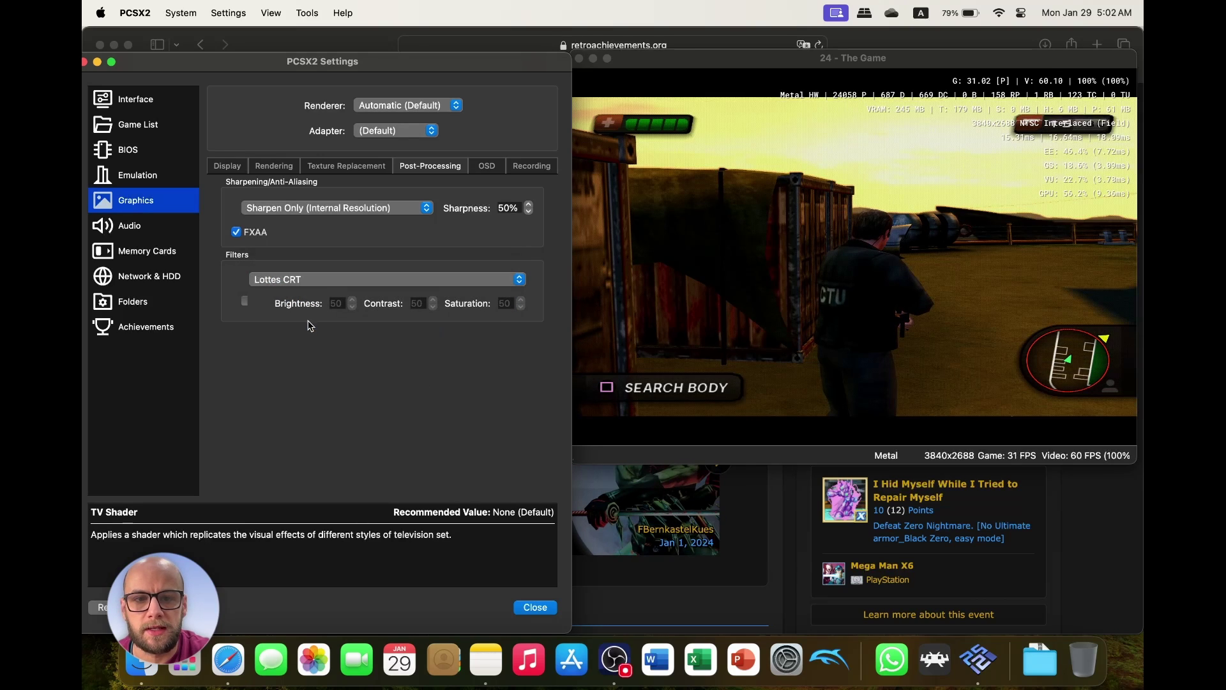
pyautogui.click(339, 278)
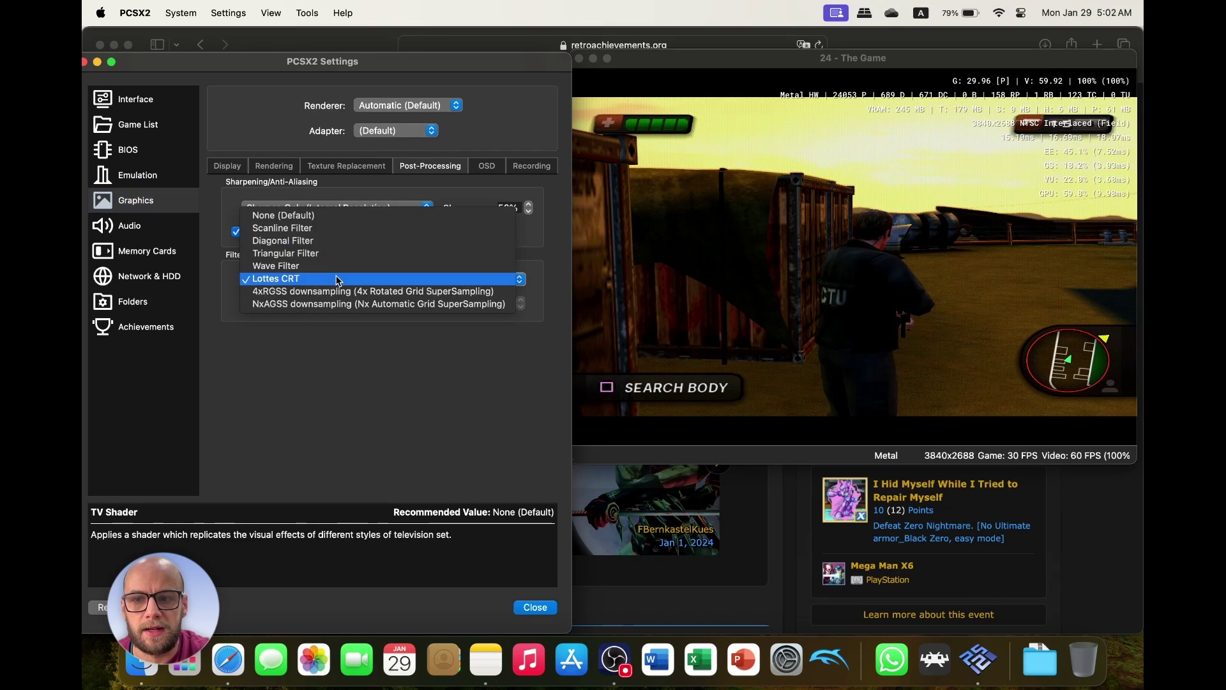
pyautogui.click(331, 219)
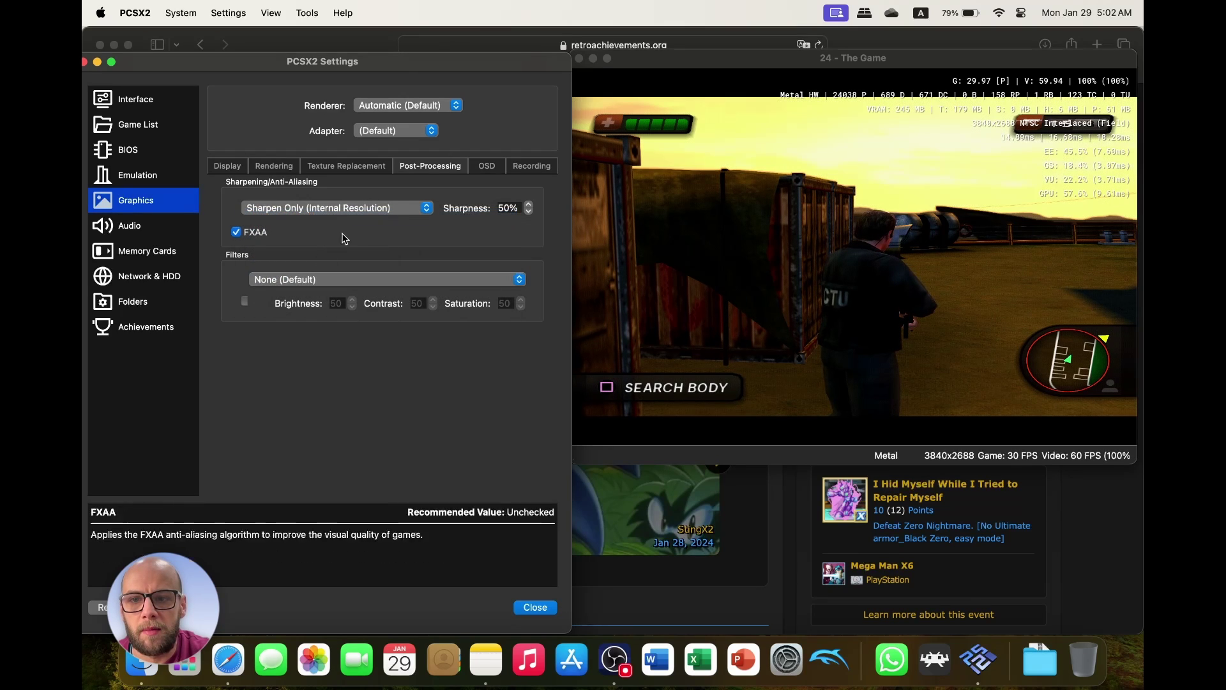
# Step: Set the rendering's blending accuracy to Full (Slow), test it in the game and enlarge the game window again
pyautogui.click(525, 167)
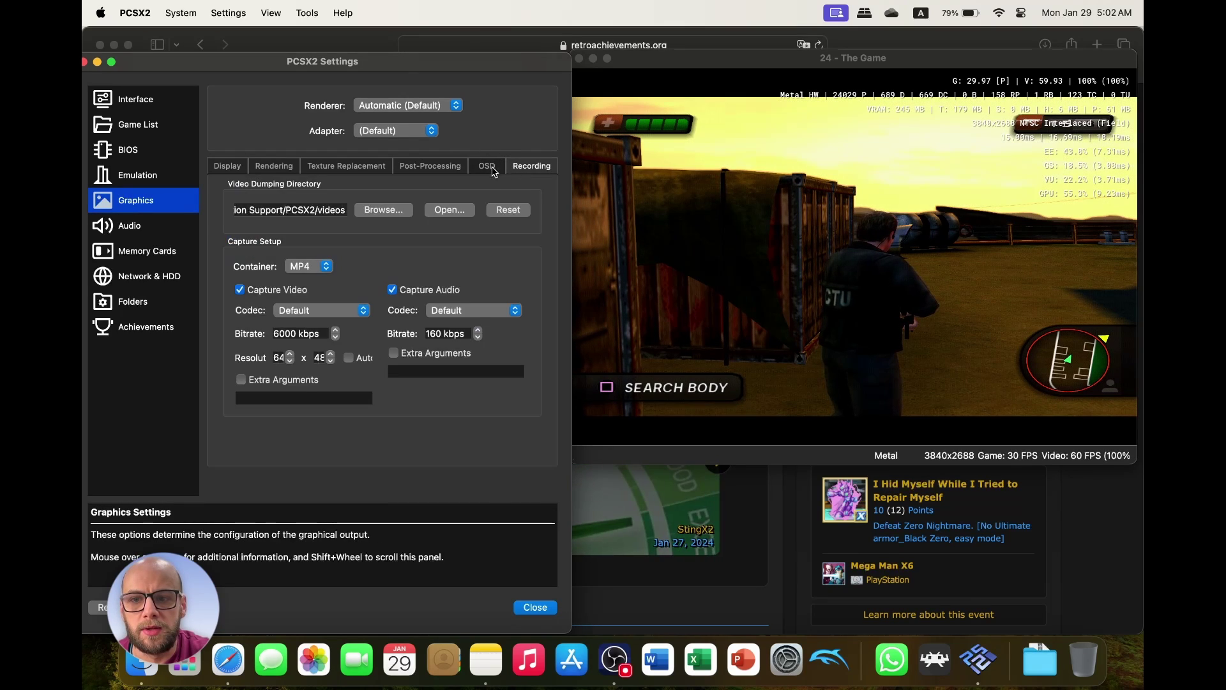
pyautogui.click(274, 166)
pyautogui.click(377, 346)
pyautogui.click(353, 382)
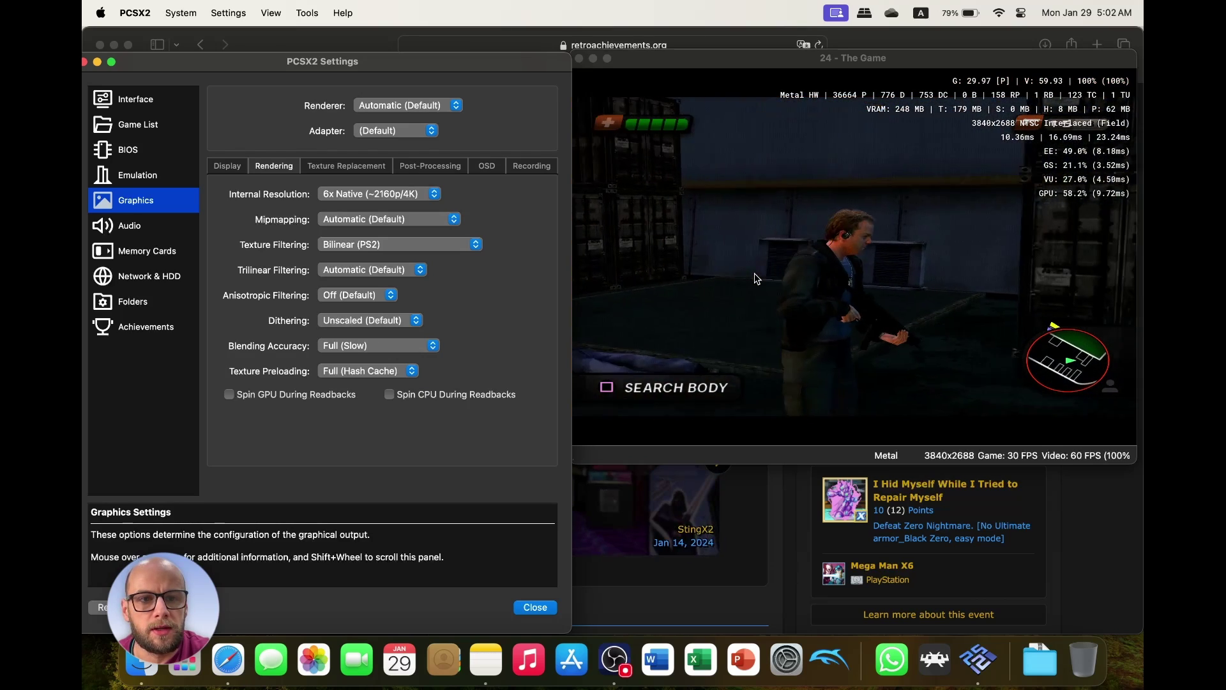
pyautogui.click(755, 279)
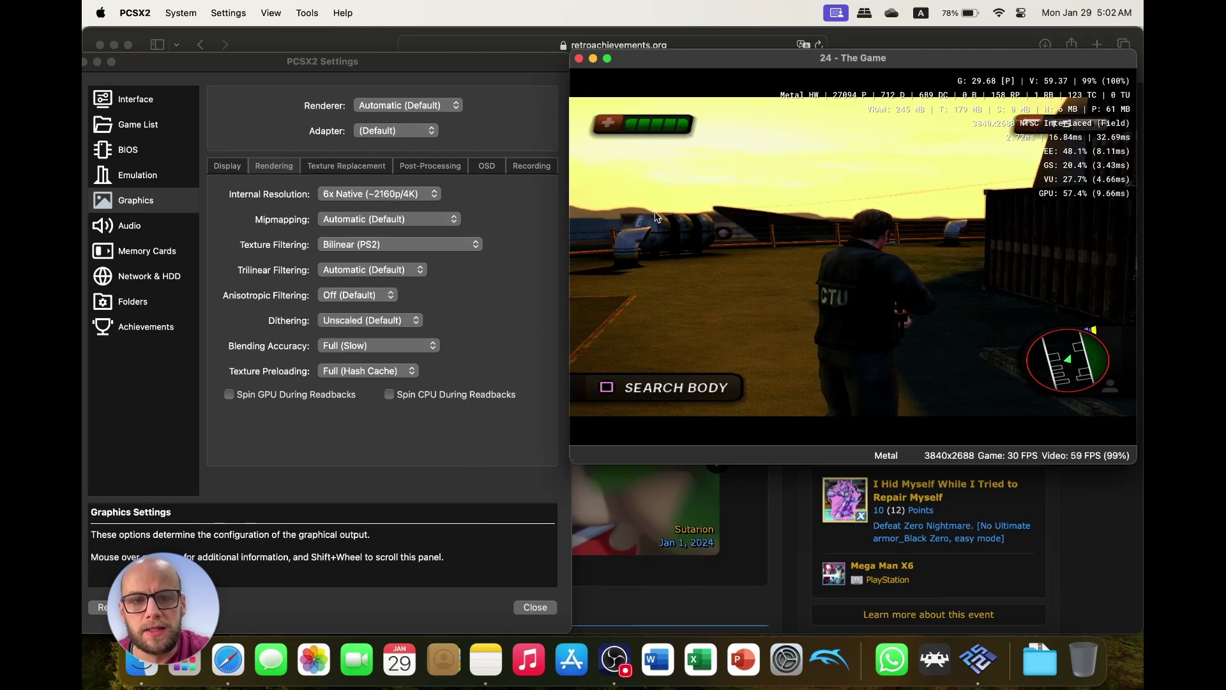
pyautogui.doubleClick(657, 52)
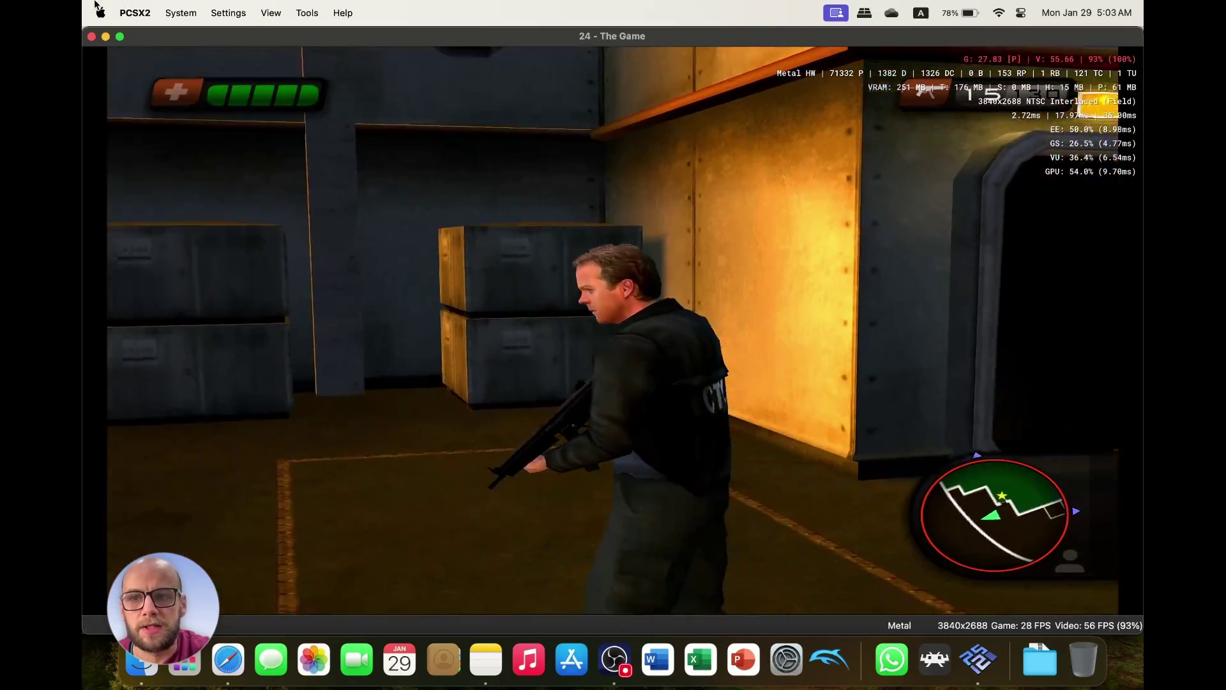
# Step: Shut down the running game and return to the game list
pyautogui.click(134, 13)
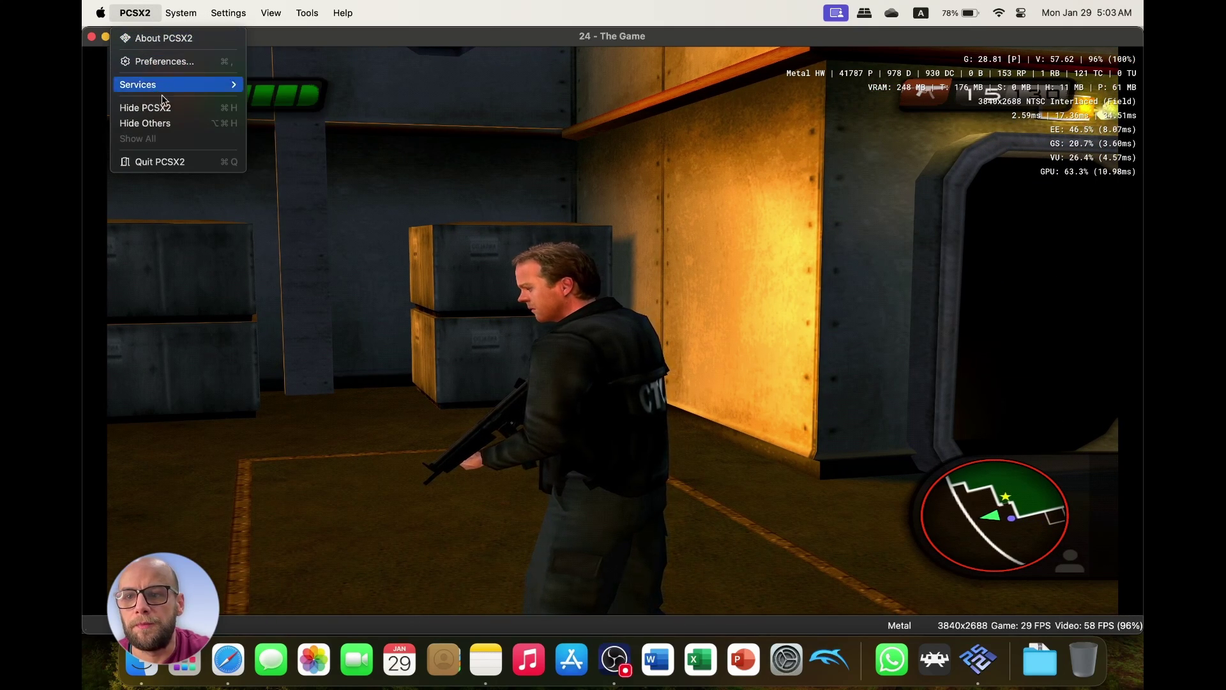
pyautogui.moveTo(181, 13)
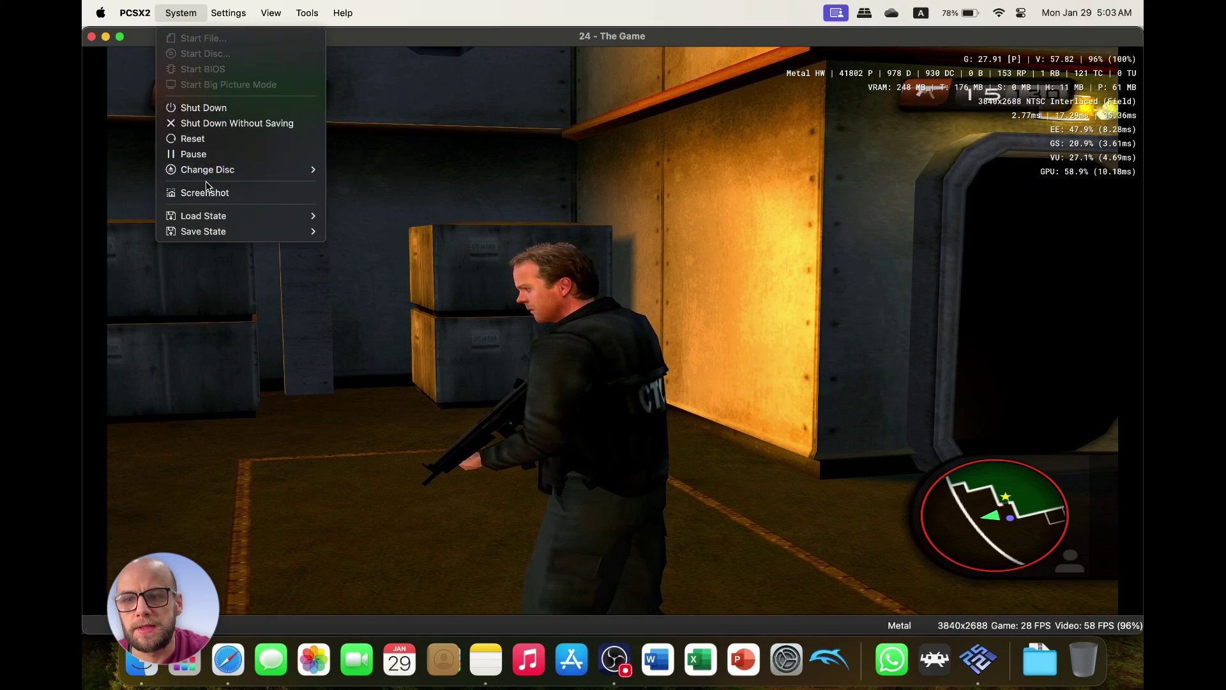
pyautogui.click(203, 108)
pyautogui.click(541, 253)
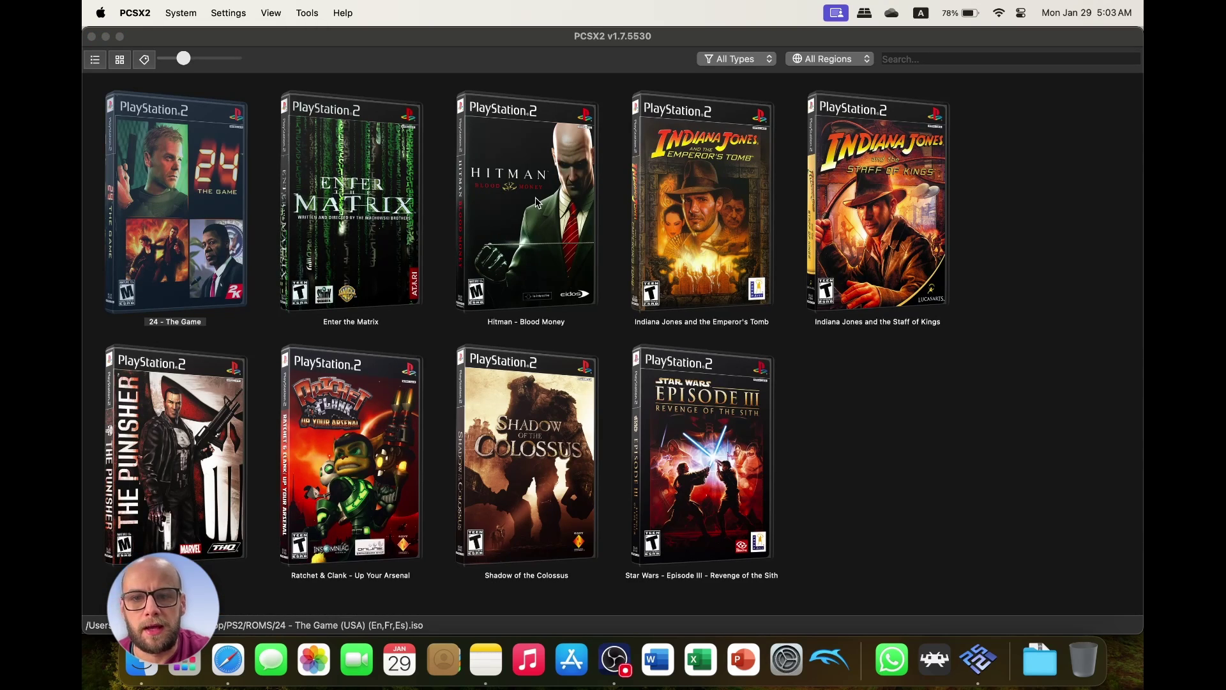
# Step: In Safari, search for "pcsx2 wiki", open the PCSX2 Wiki and examine the Macintosh test configurations for Hitman: Blood Money
pyautogui.click(246, 658)
pyautogui.click(585, 46)
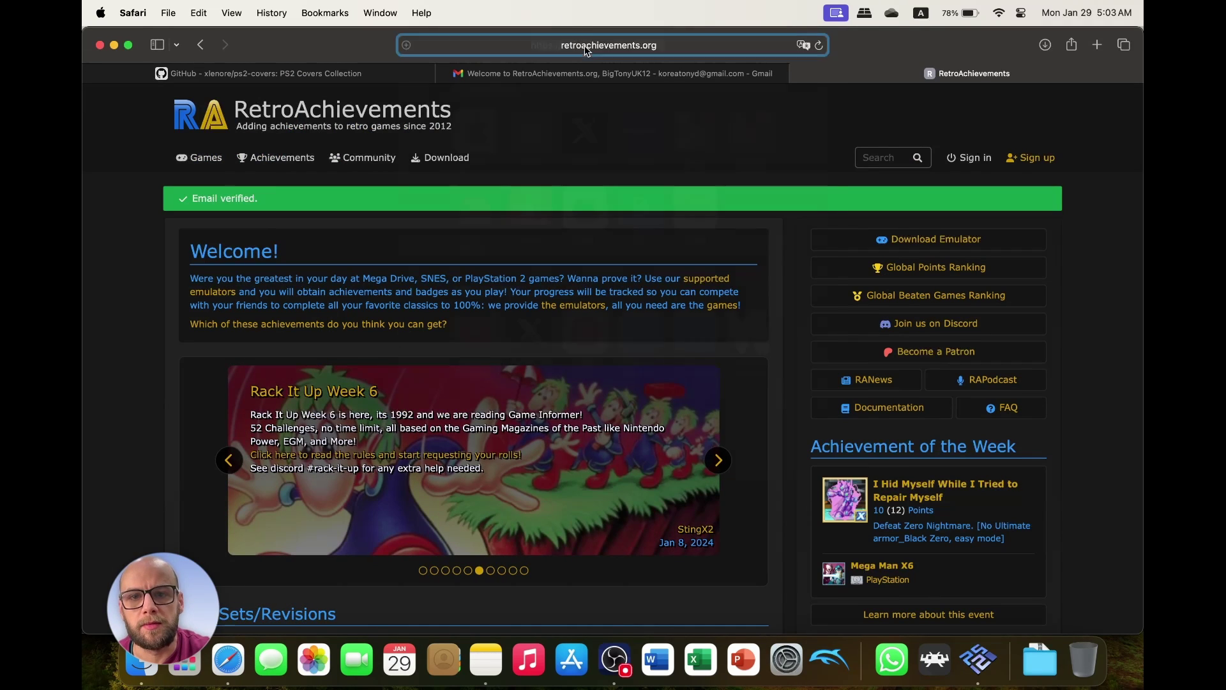
pyautogui.write('pcsx2')
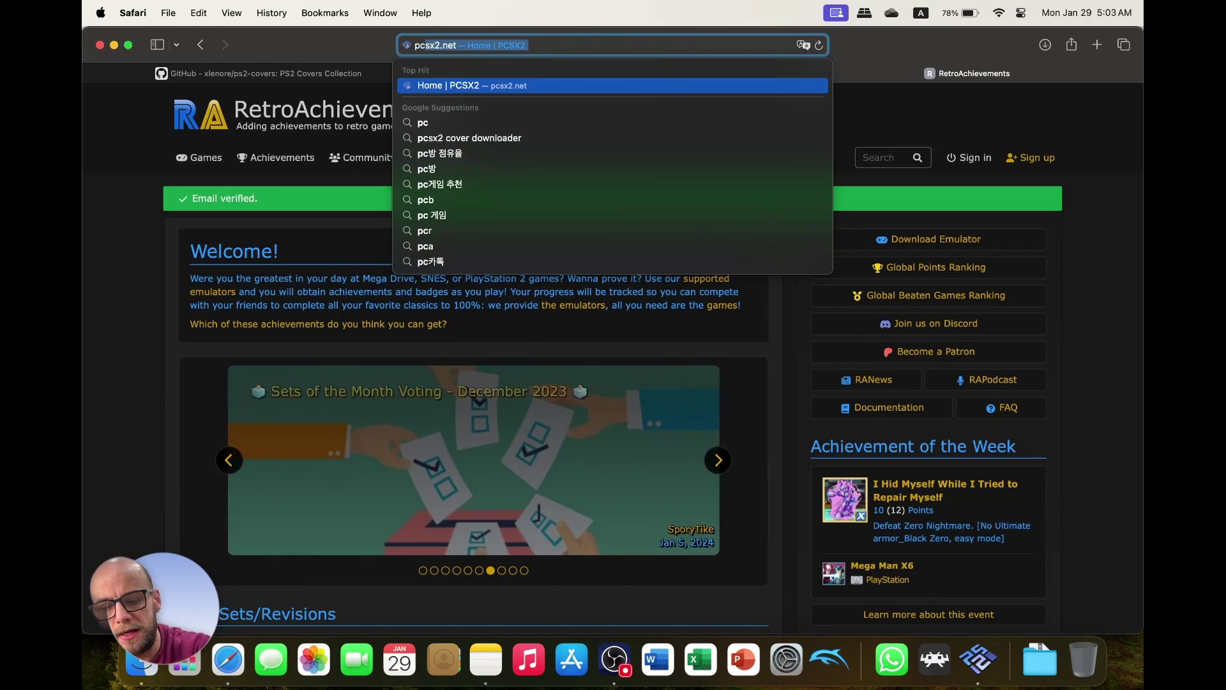
pyautogui.write(' wiki')
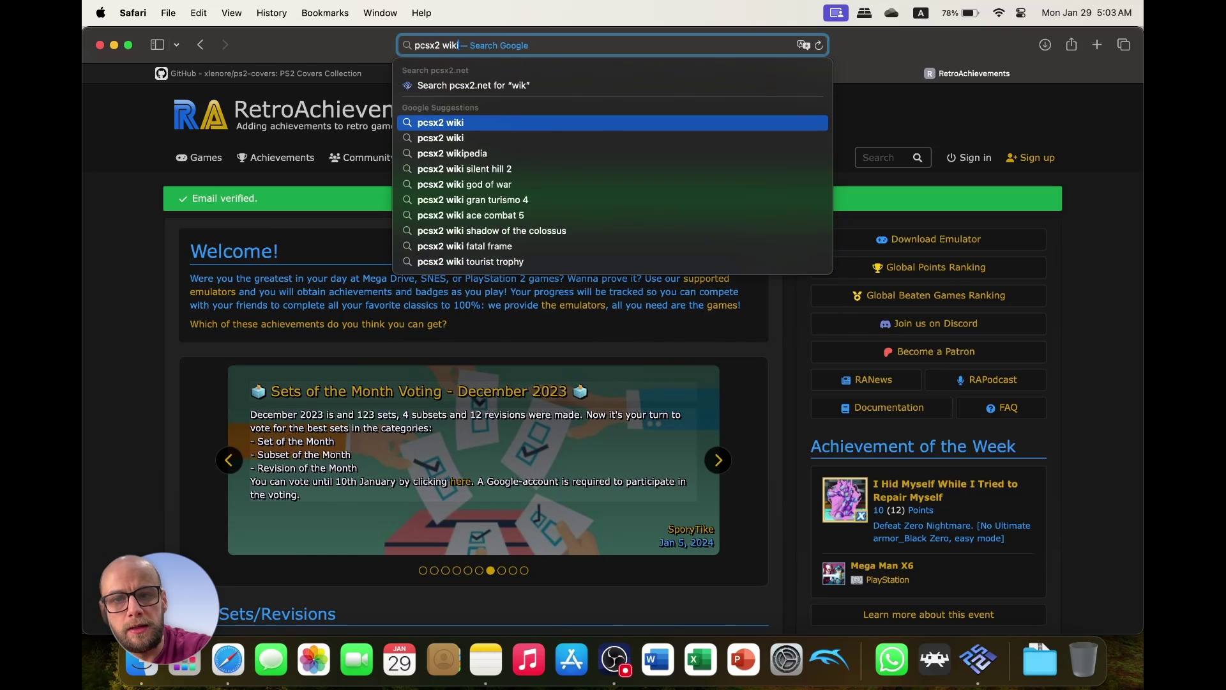
pyautogui.press('Return')
pyautogui.click(316, 260)
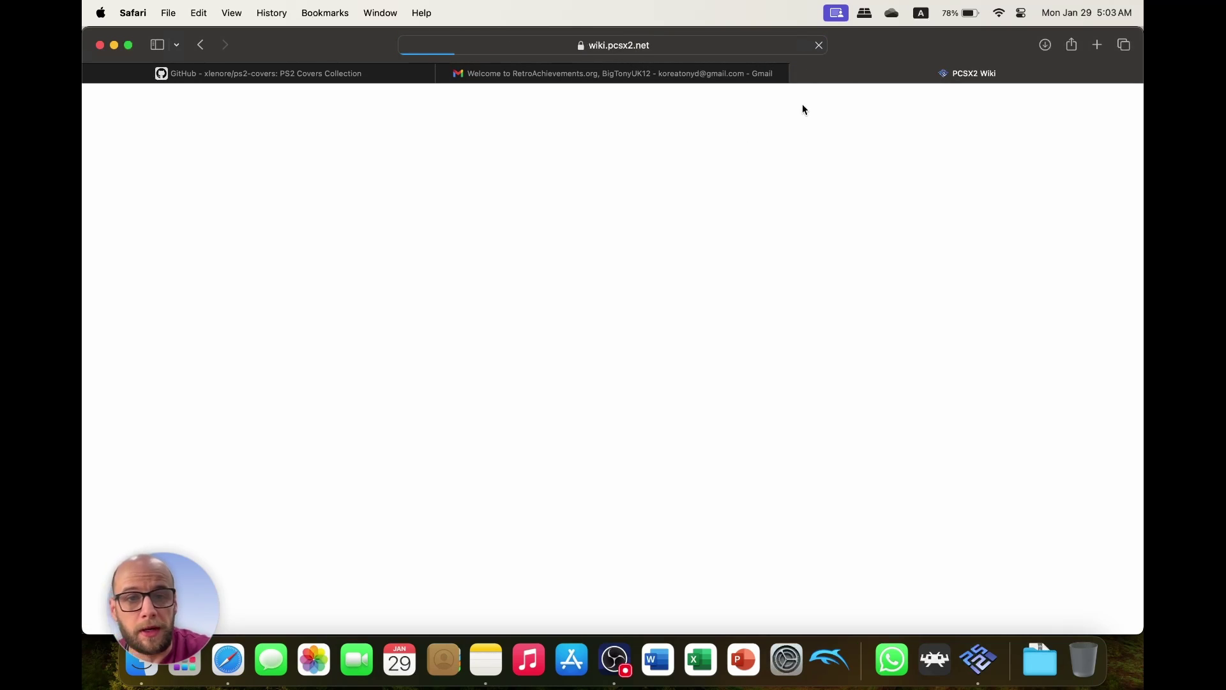
pyautogui.scroll(-10, 632, 279)
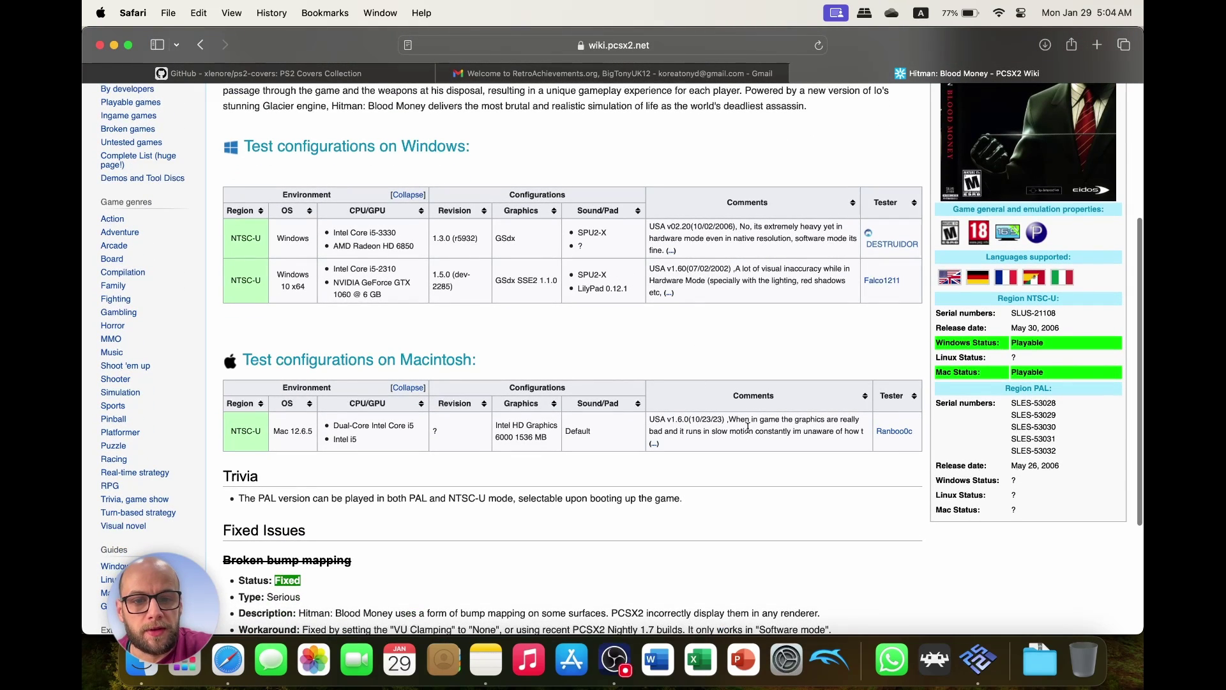
# Step: Expand the full comment of the Windows 10 x64 test on the Hitman: Blood Money wiki page and examine the test comments and fixed issues
pyautogui.scroll(-2, 747, 427)
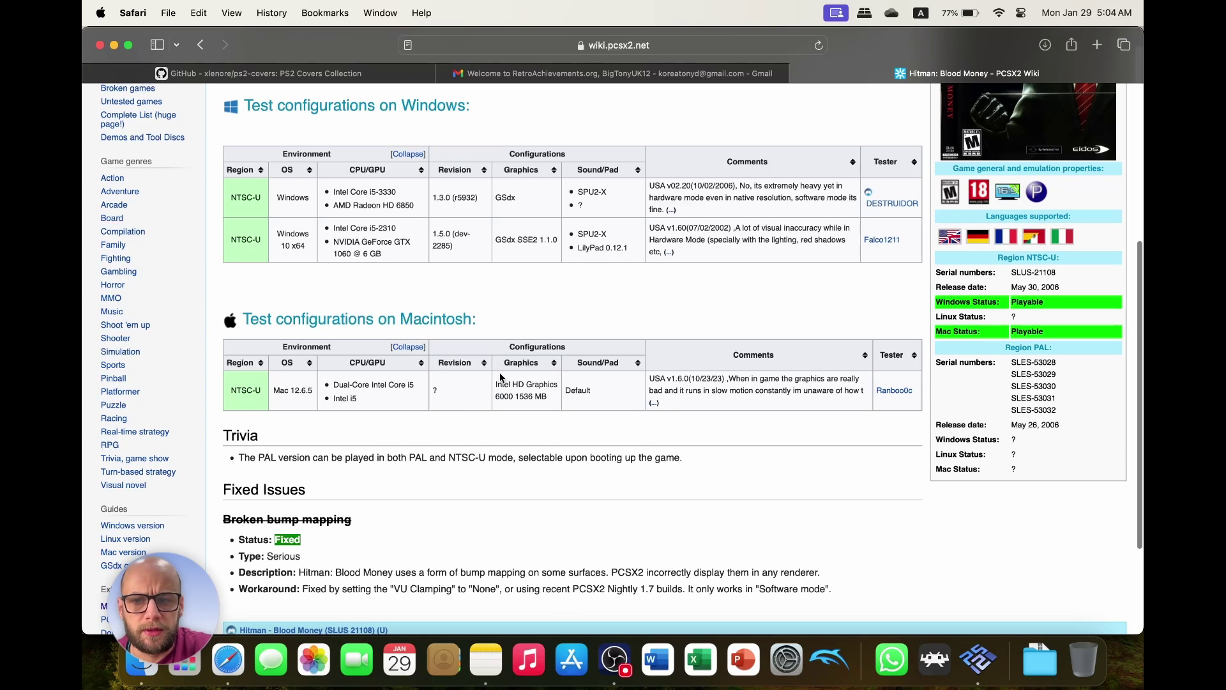
pyautogui.scroll(-1, 501, 384)
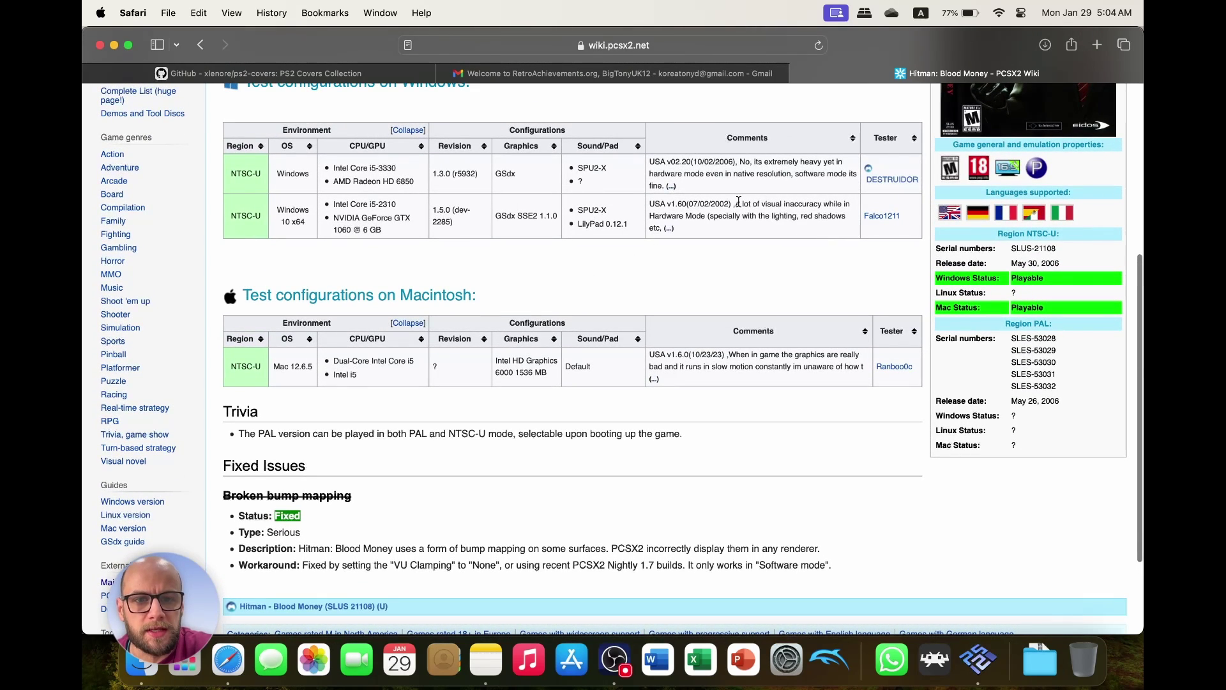
pyautogui.moveTo(739, 202); pyautogui.dragTo(773, 219)
pyautogui.click(663, 228)
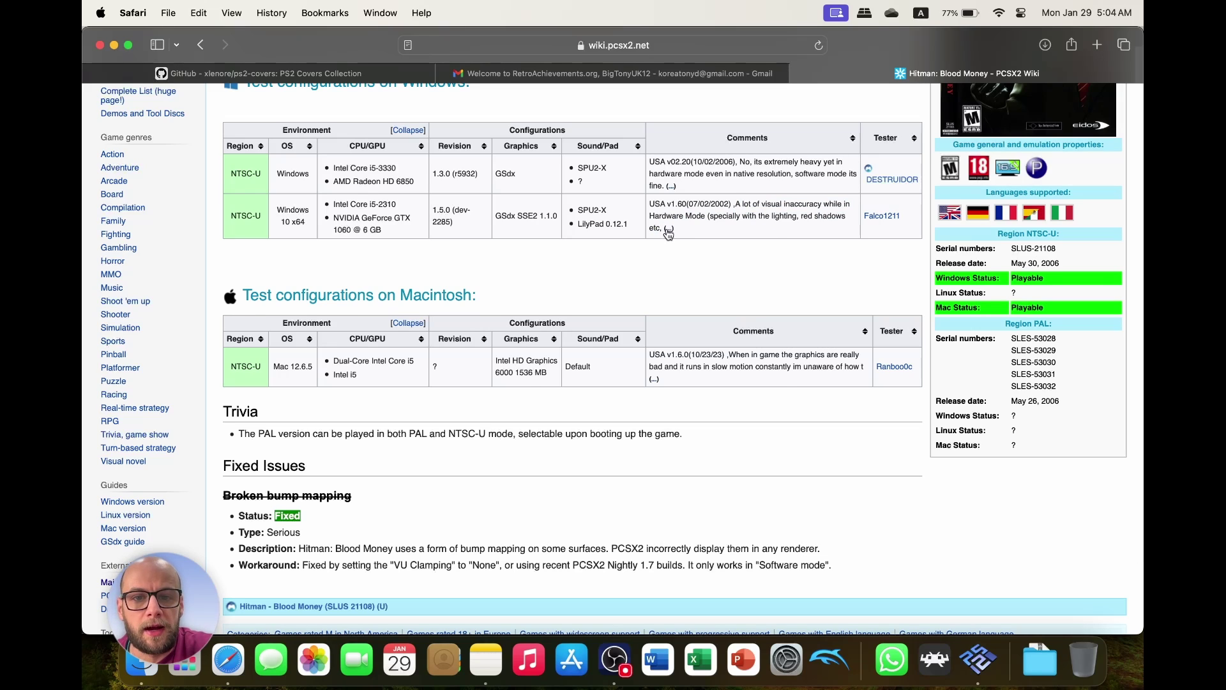
pyautogui.click(669, 229)
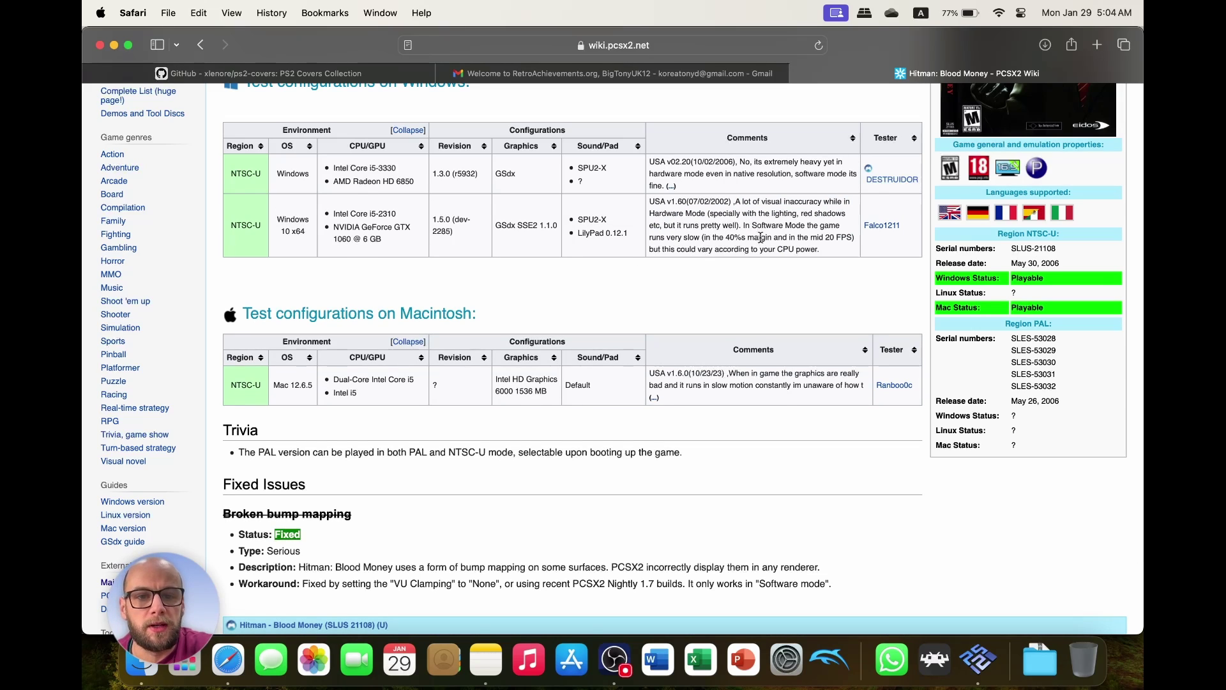
pyautogui.scroll(-1, 759, 237)
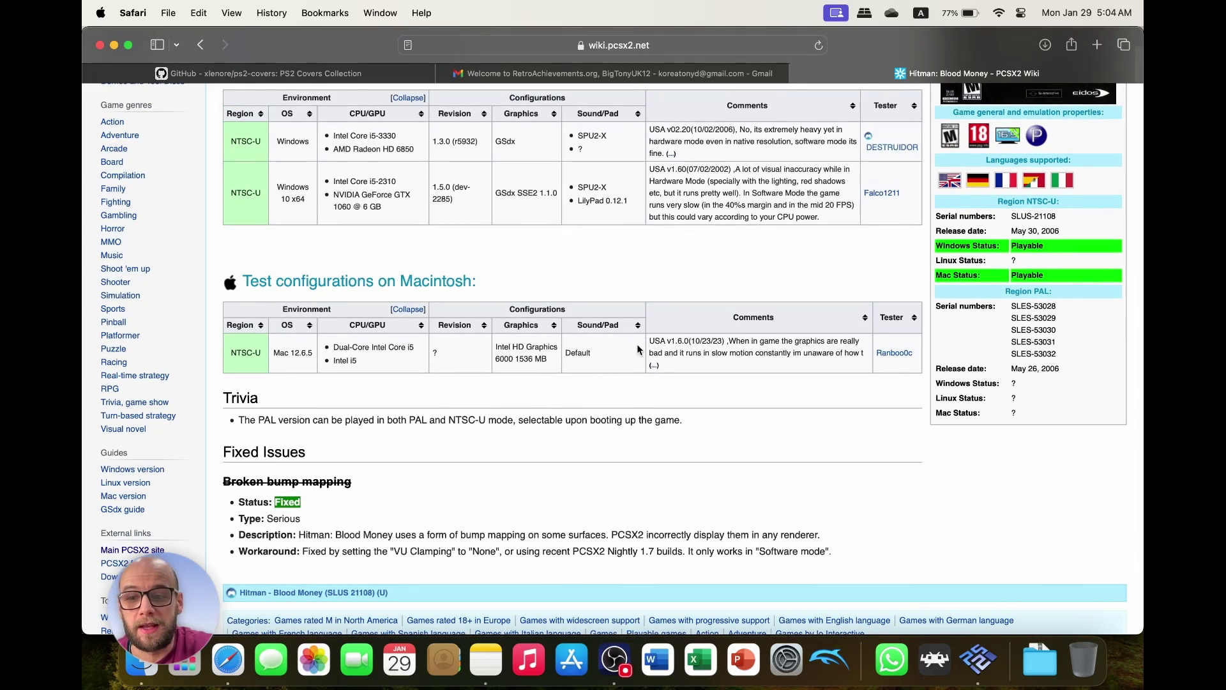
pyautogui.scroll(-3, 636, 346)
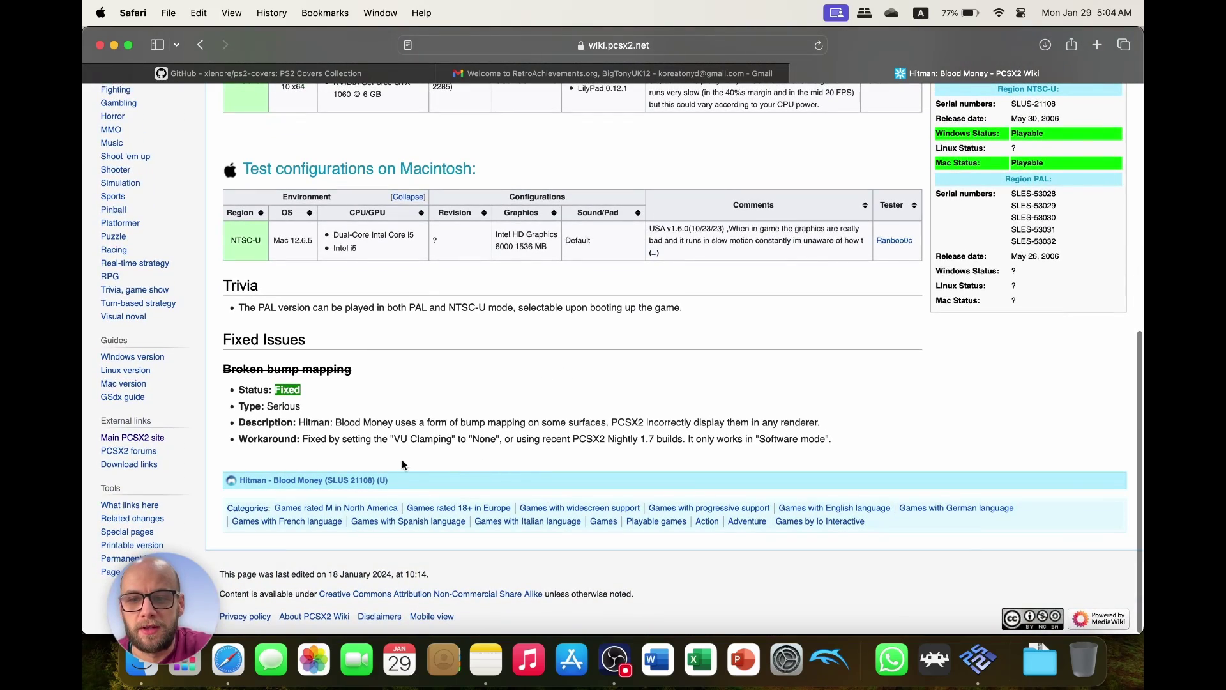
pyautogui.scroll(10, 879, 511)
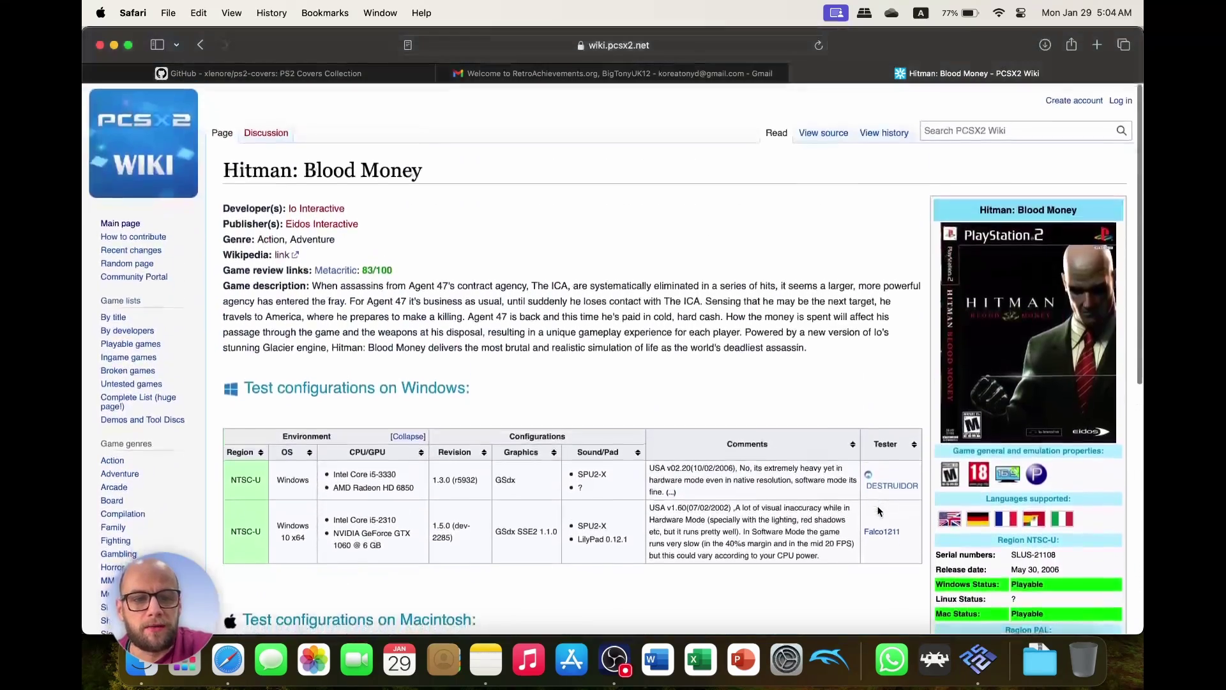
pyautogui.scroll(-2, 894, 524)
# Step: Switch to PCSX2 and launch Hitman - Blood Money from the game list
pyautogui.click(982, 656)
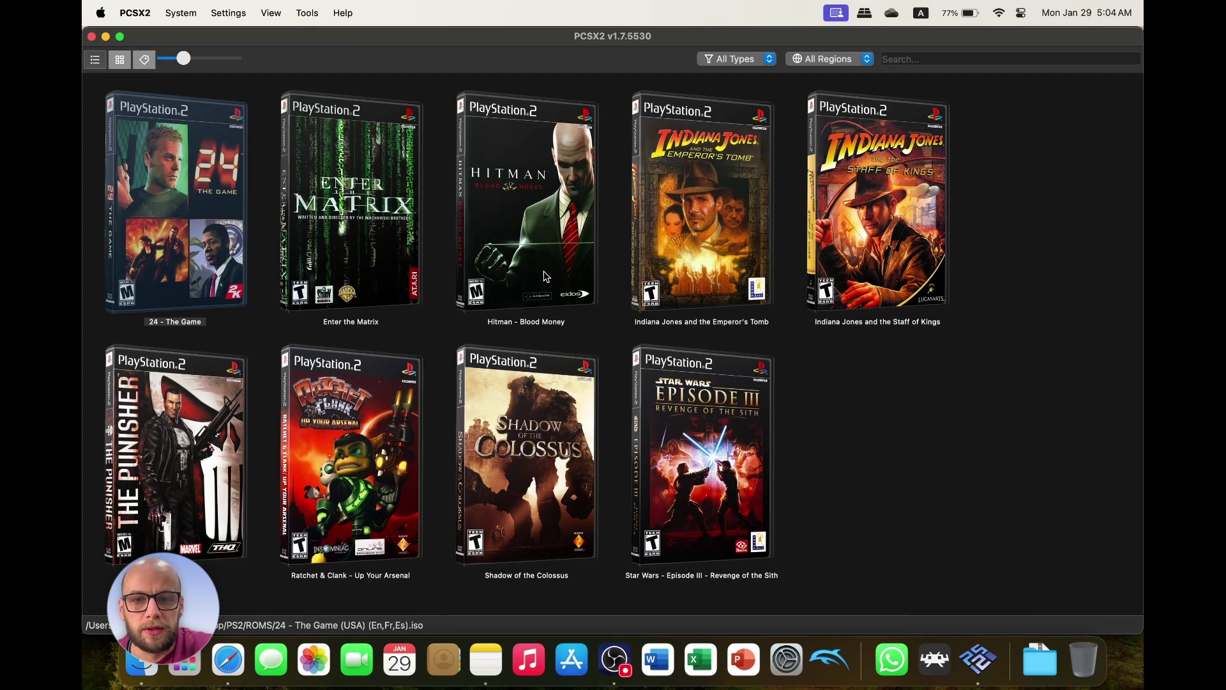
pyautogui.doubleClick(530, 230)
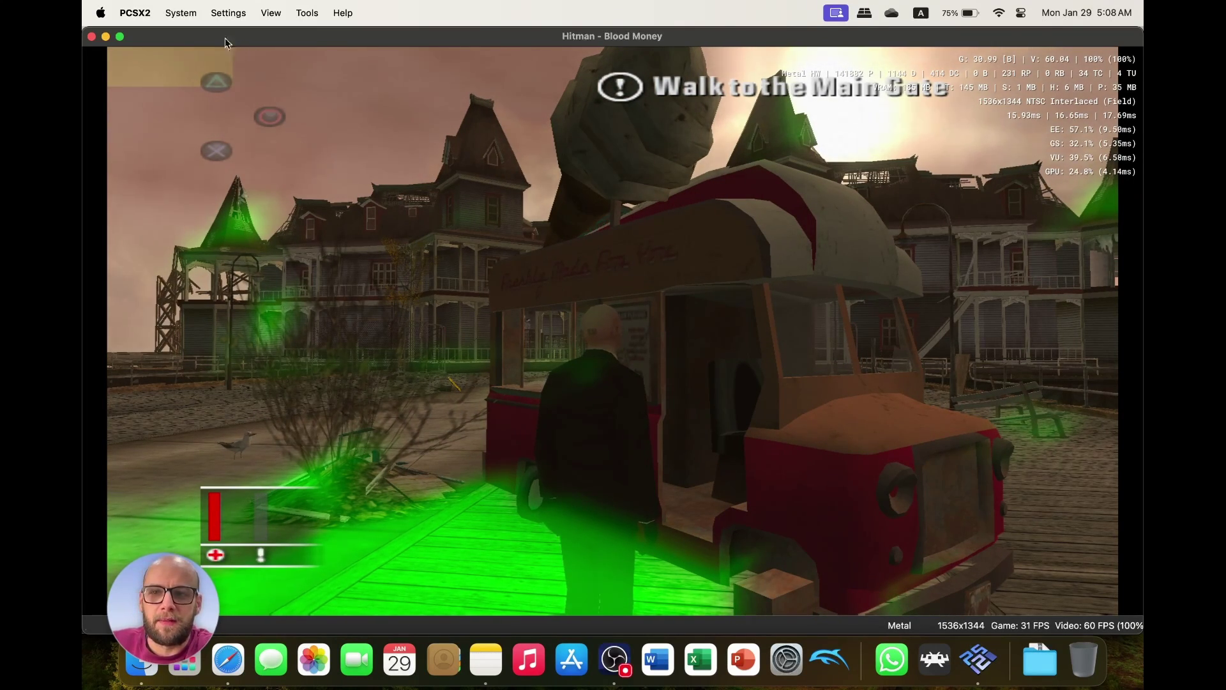
# Step: In the graphics settings, try the Vulkan renderer on the running game and set the renderer to Software instead
pyautogui.click(181, 13)
pyautogui.moveTo(235, 5)
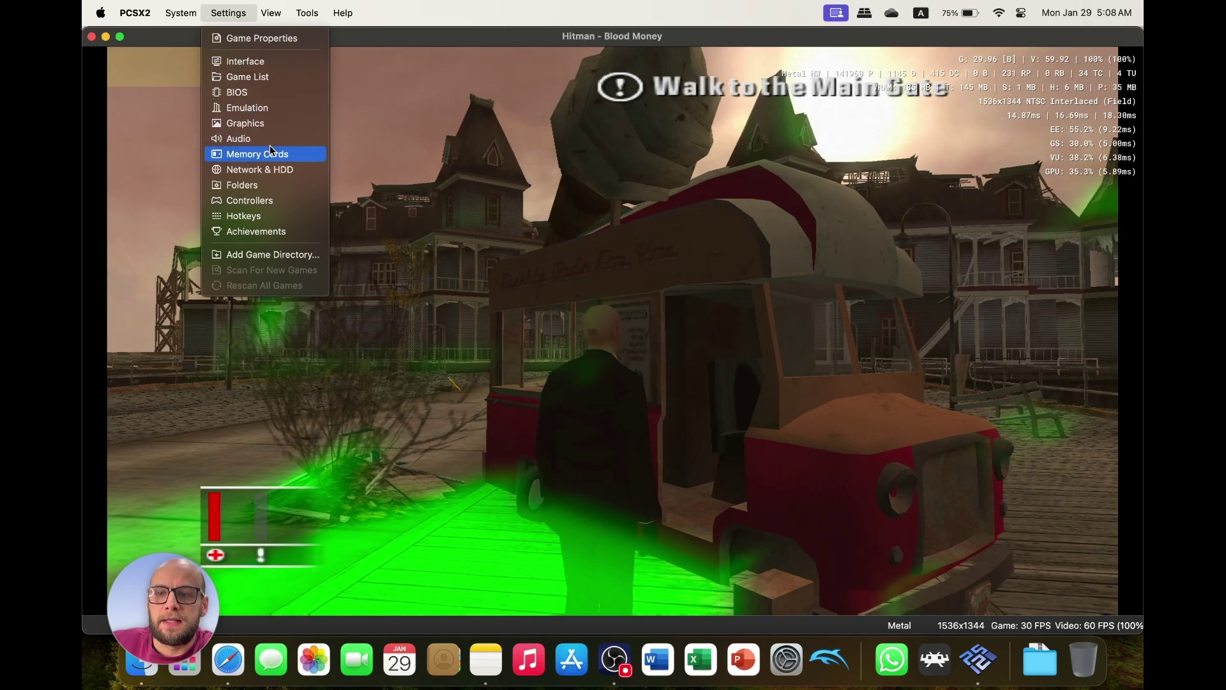
pyautogui.click(267, 124)
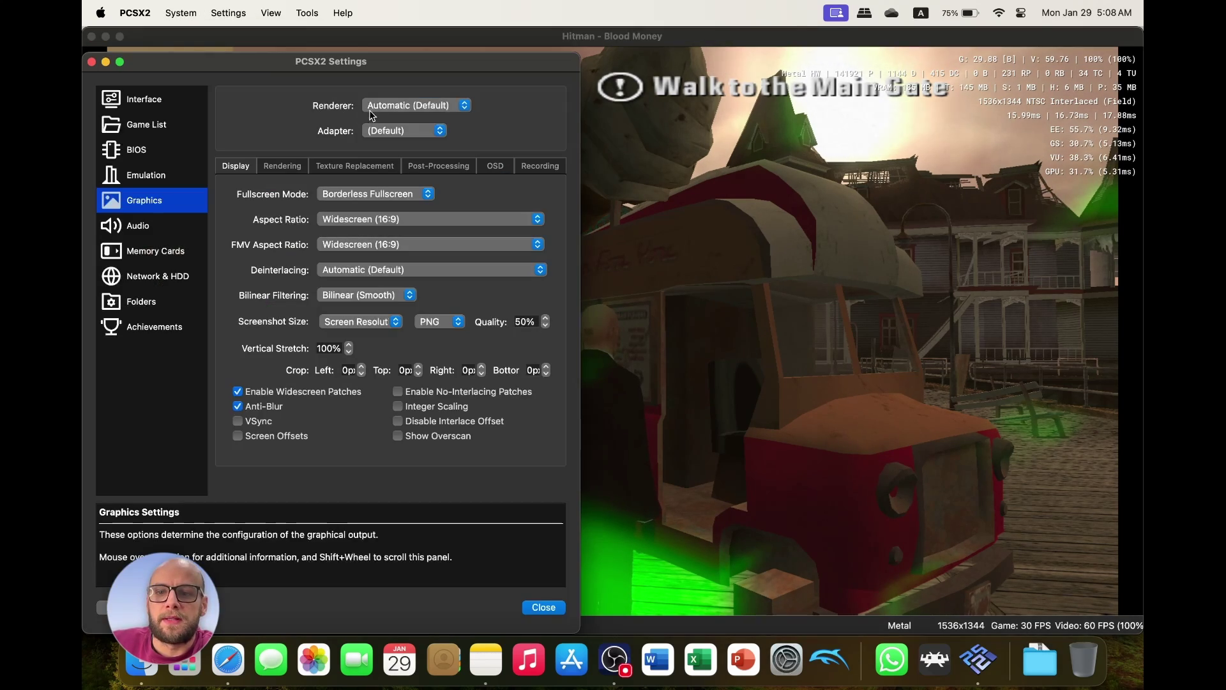
pyautogui.click(379, 108)
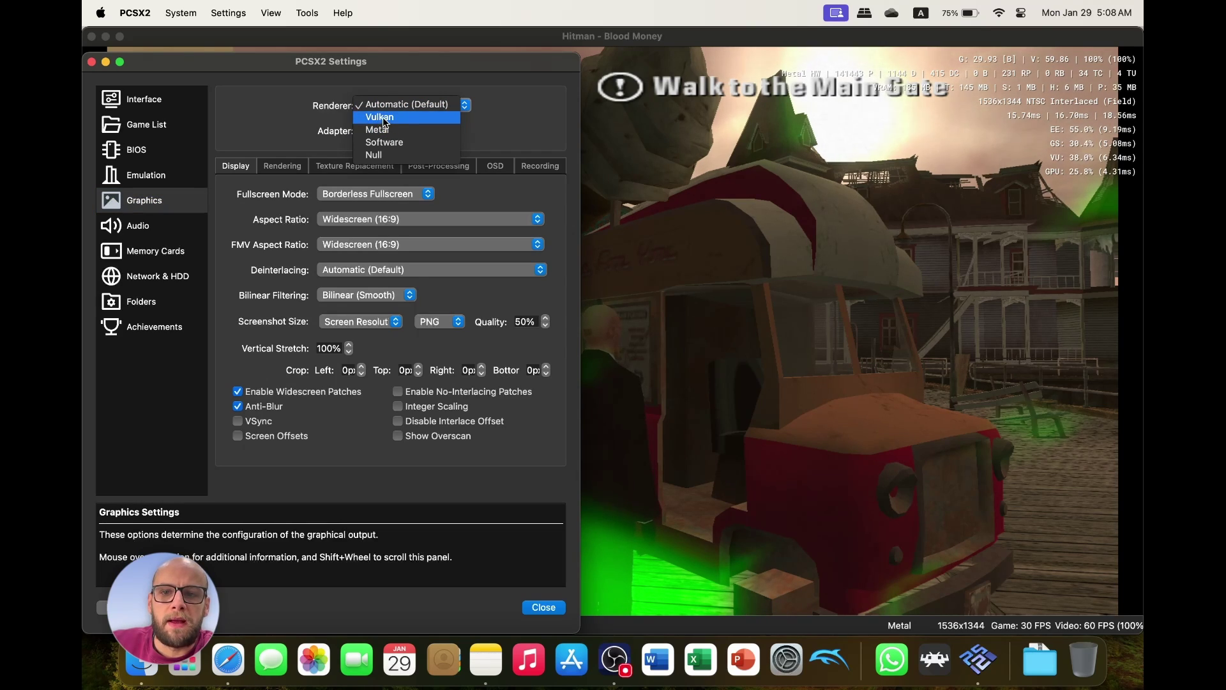
pyautogui.click(383, 118)
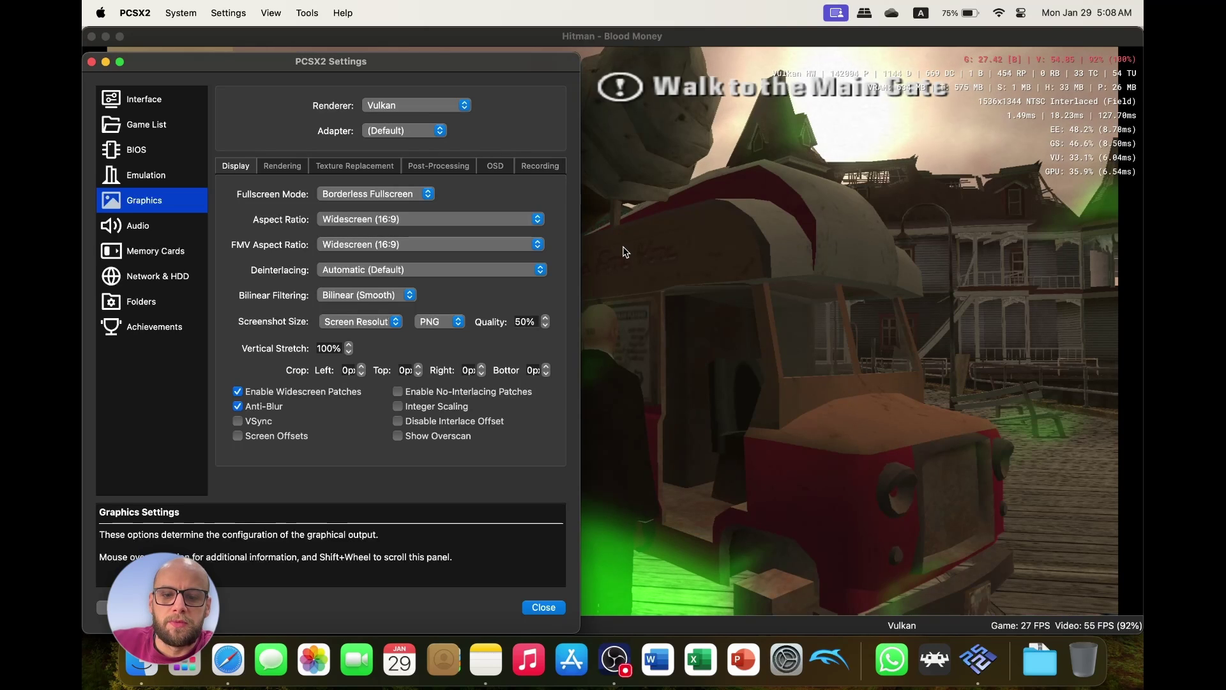
pyautogui.click(445, 106)
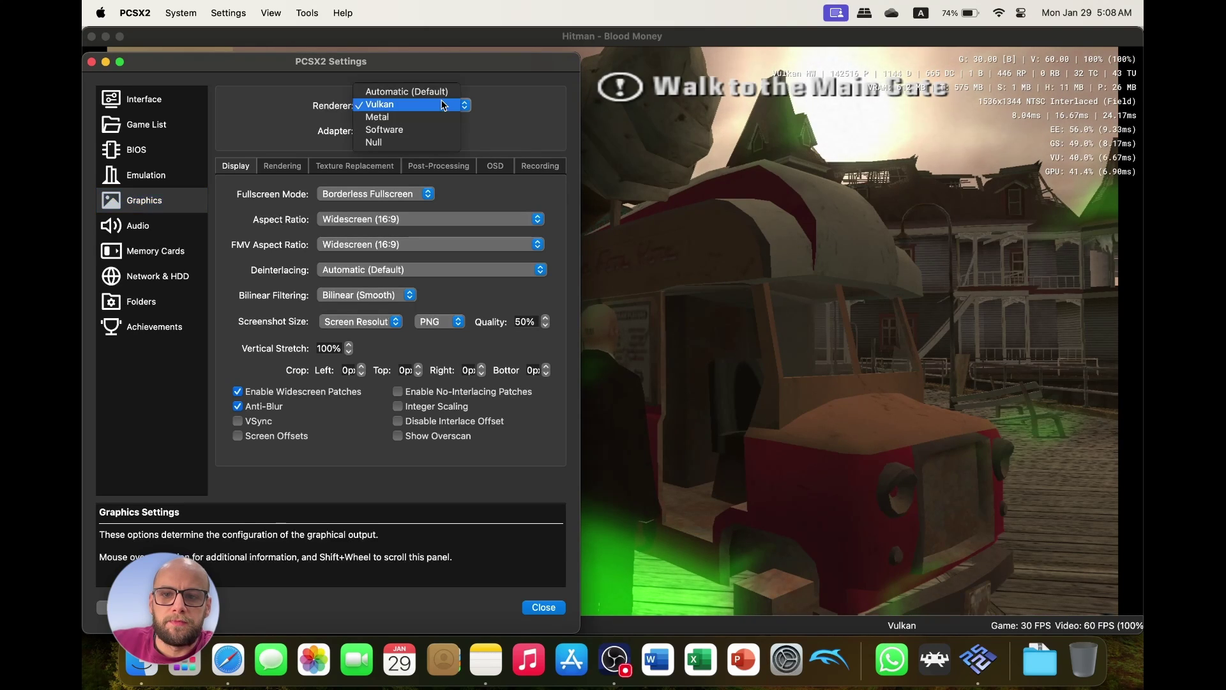
pyautogui.click(416, 129)
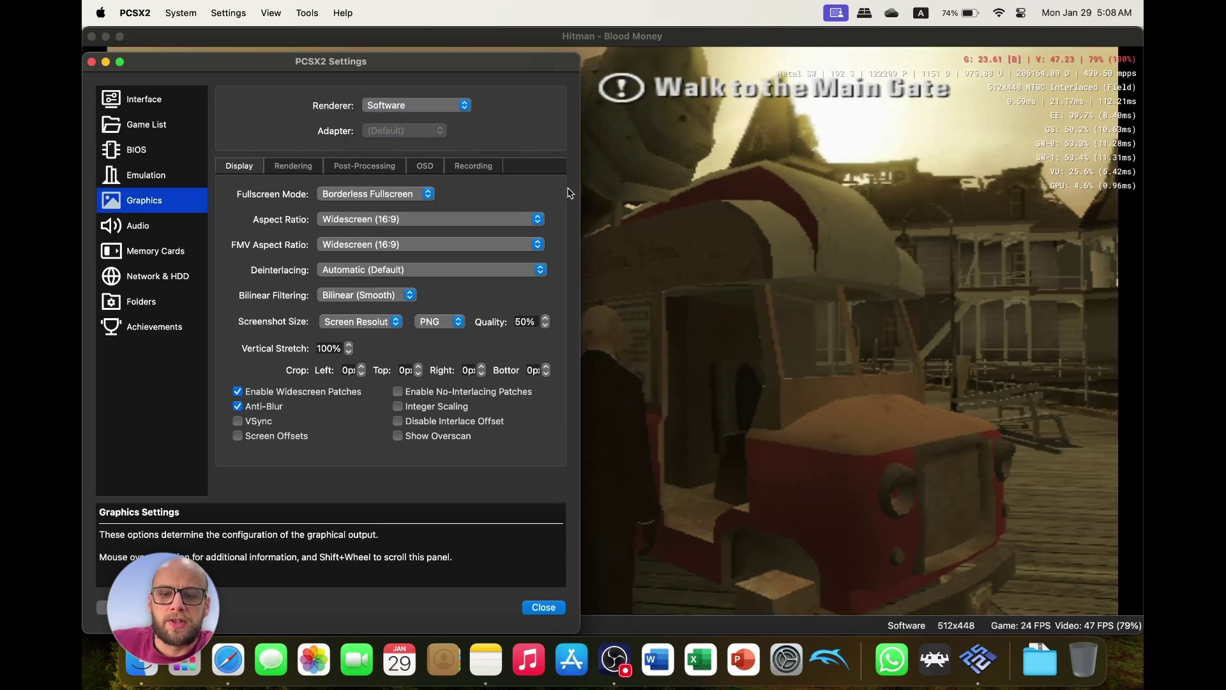
# Step: Bring the game window back to the front and move the character along the boardwalk to examine the game under Software rendering
pyautogui.click(648, 240)
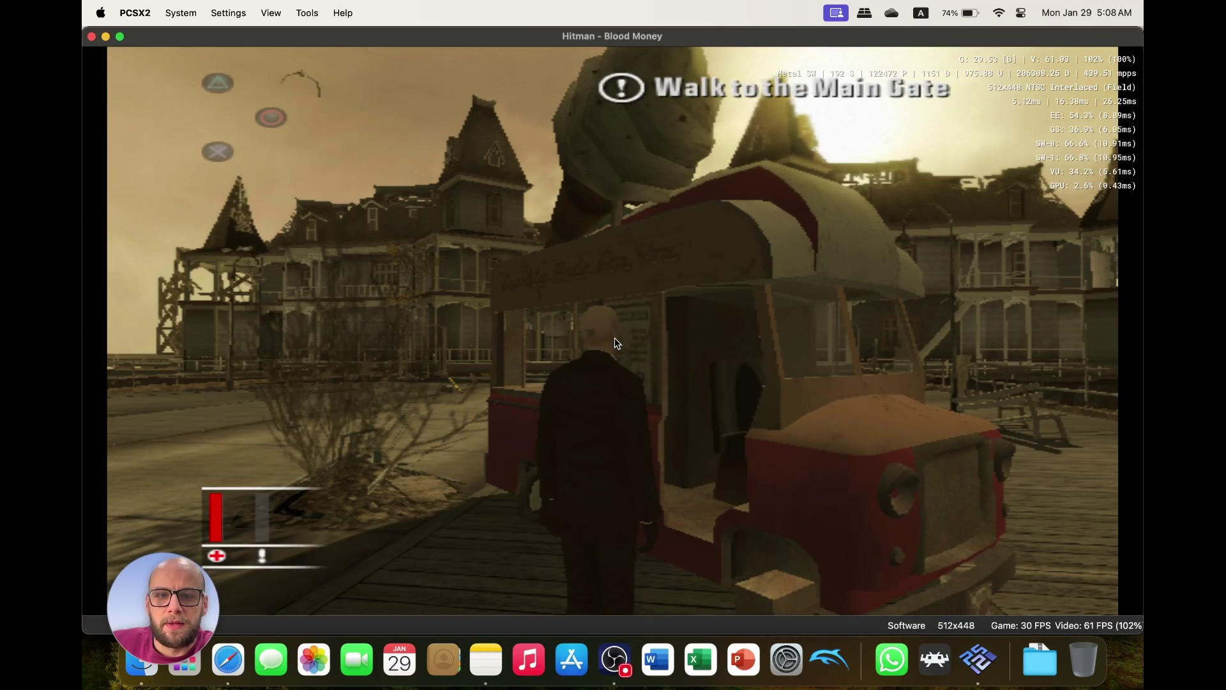
pyautogui.hotkey('ctrl', 'Up')
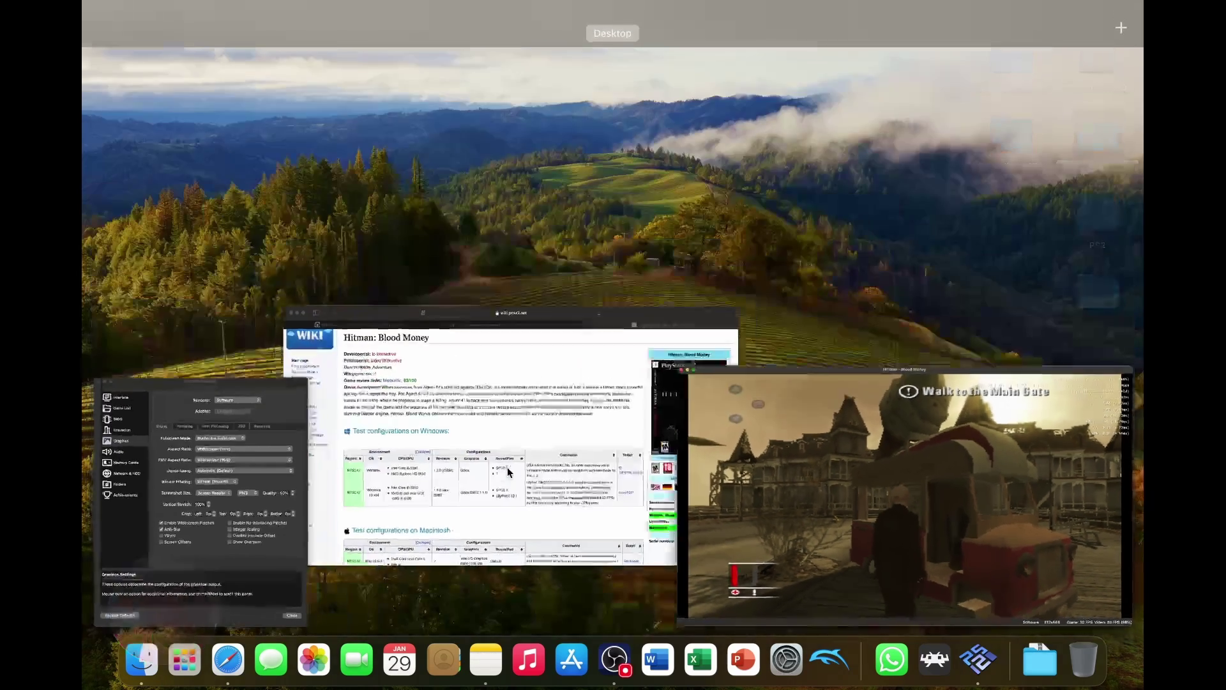
pyautogui.click(294, 430)
pyautogui.hotkey('ctrl', 'Up')
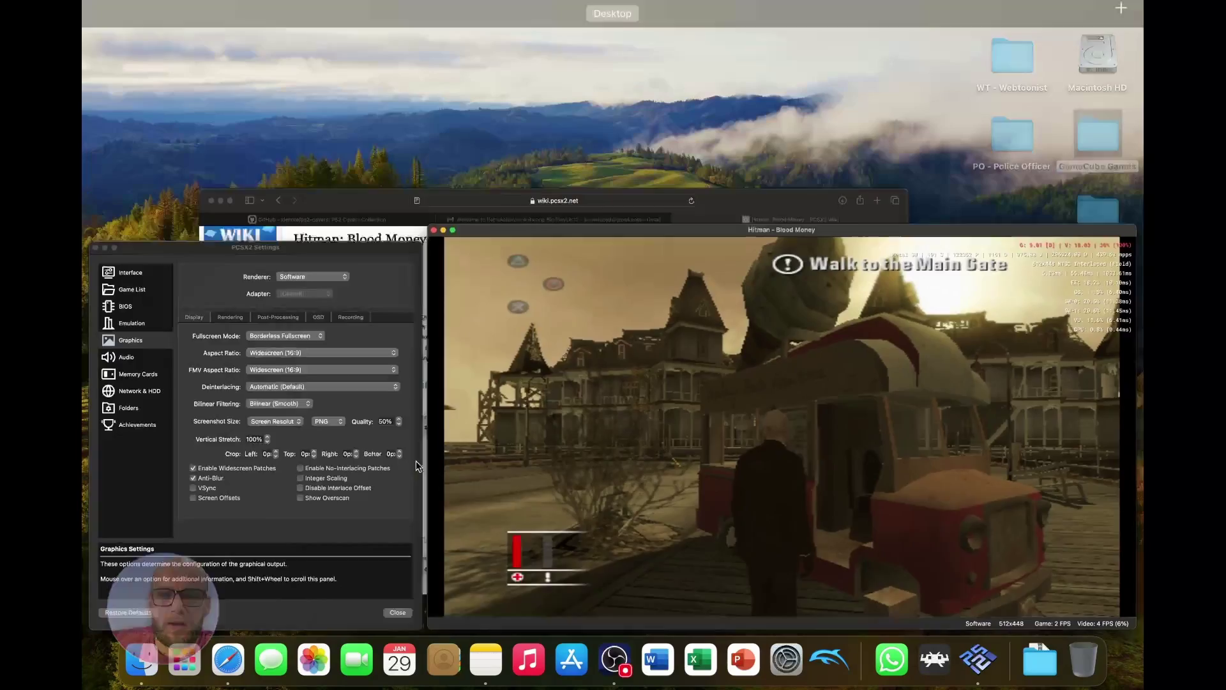
pyautogui.click(249, 469)
pyautogui.click(594, 305)
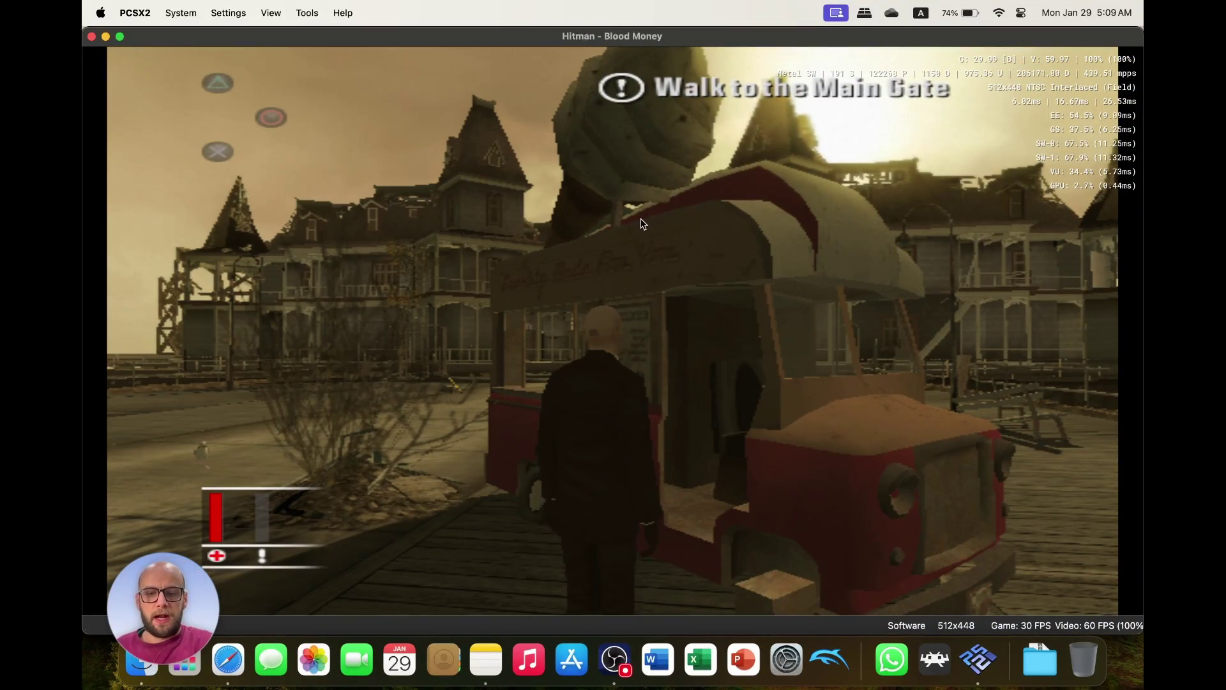
pyautogui.press('w')
pyautogui.press('w')
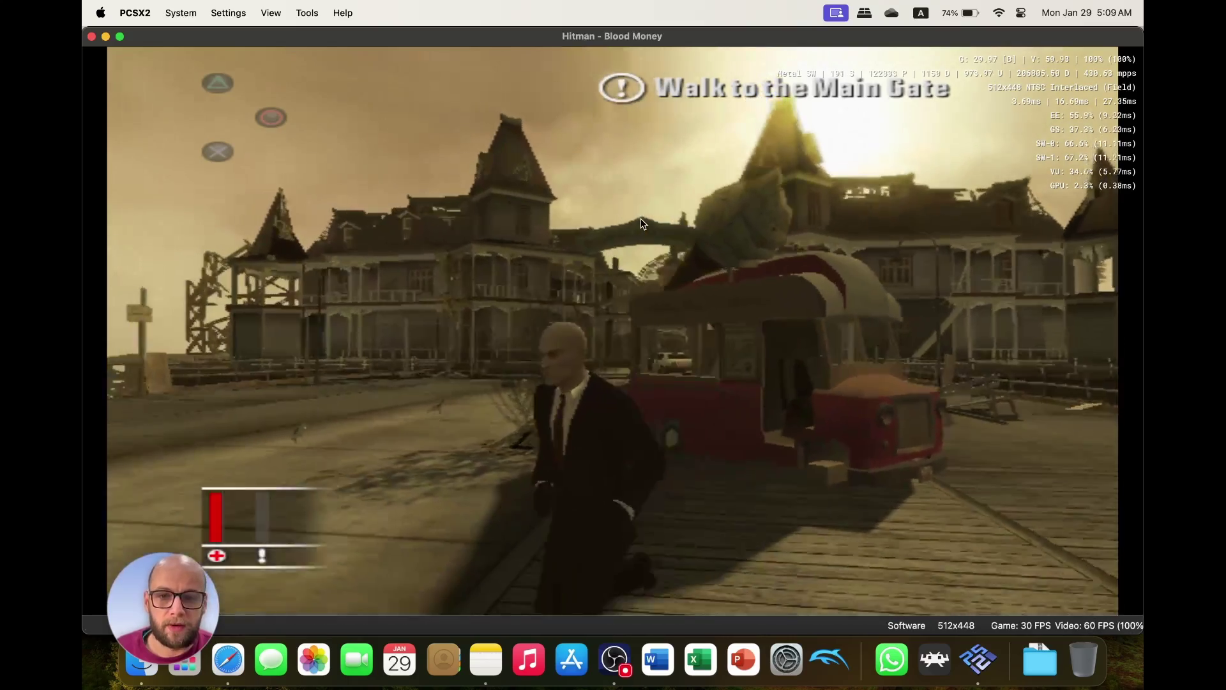
pyautogui.press('a')
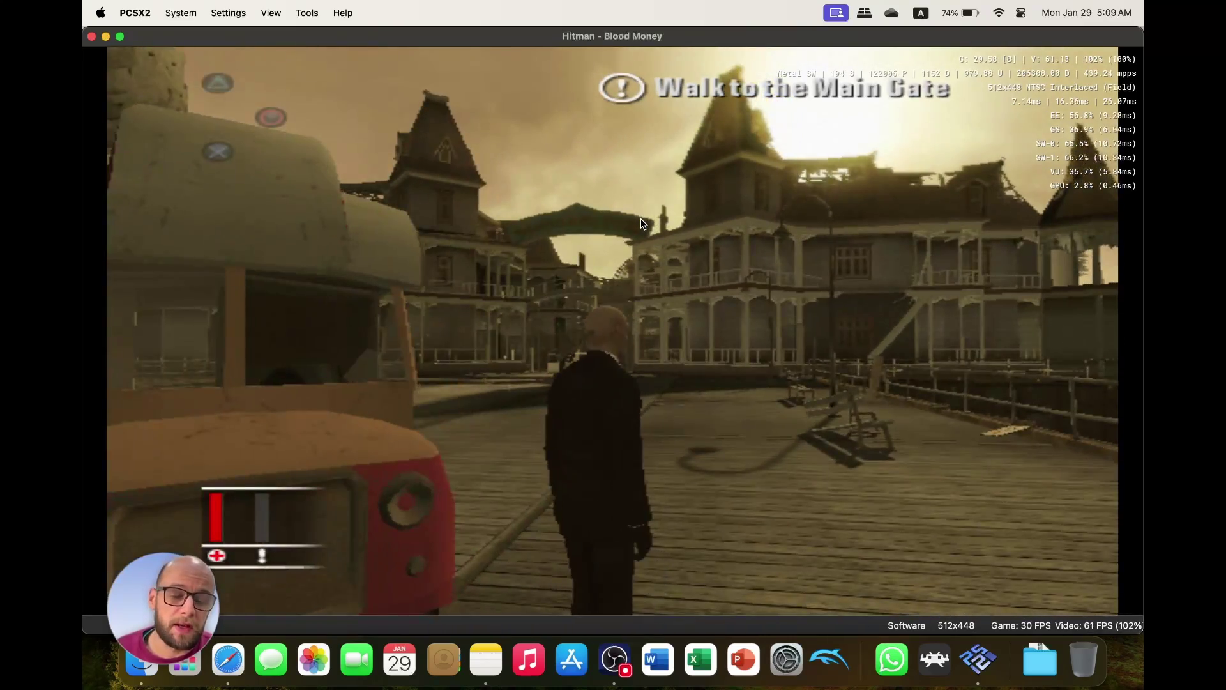
pyautogui.press('w')
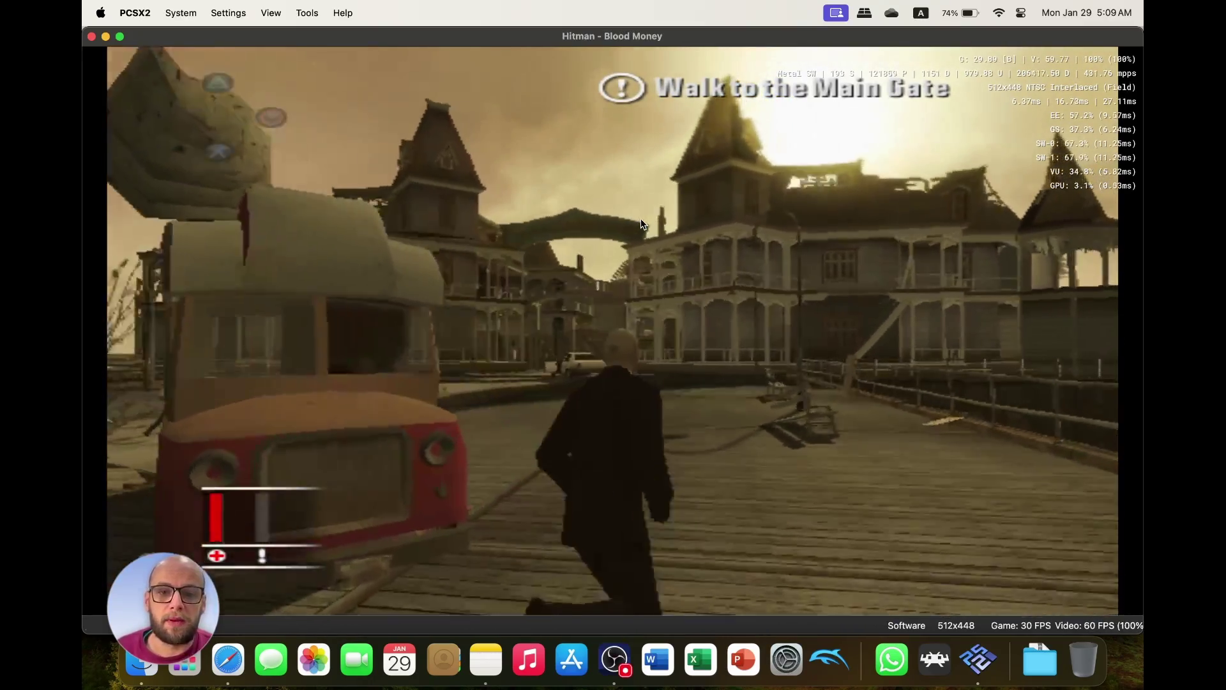
pyautogui.press('s')
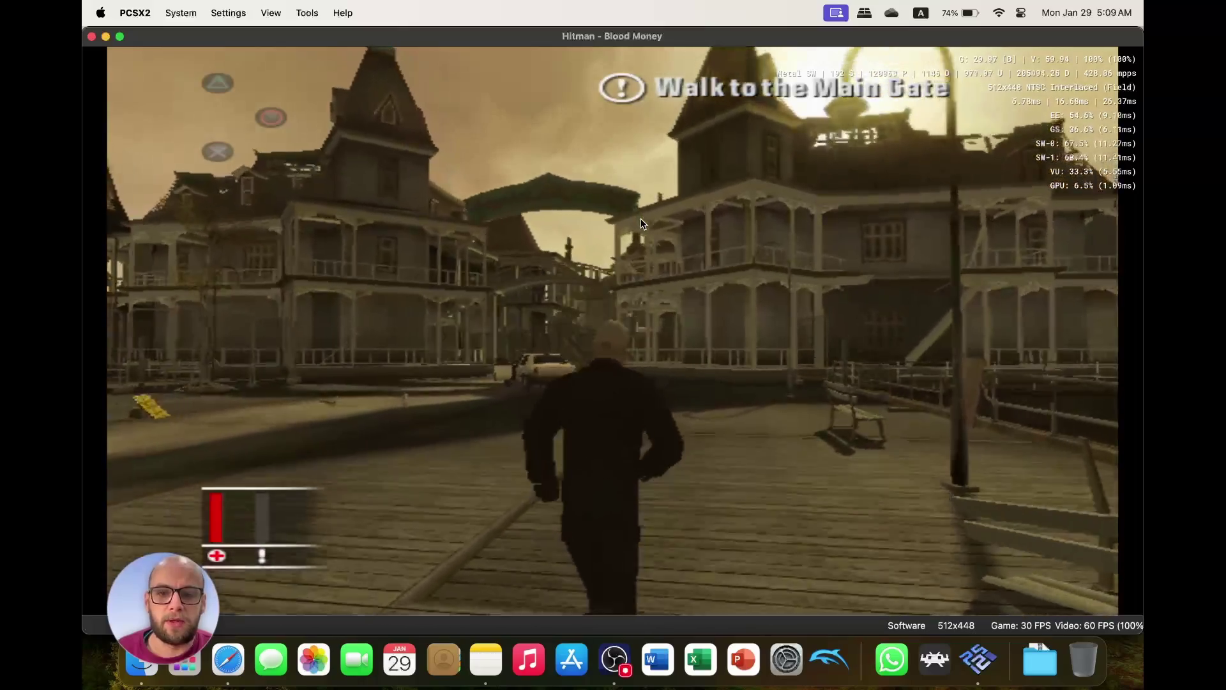
pyautogui.press('w')
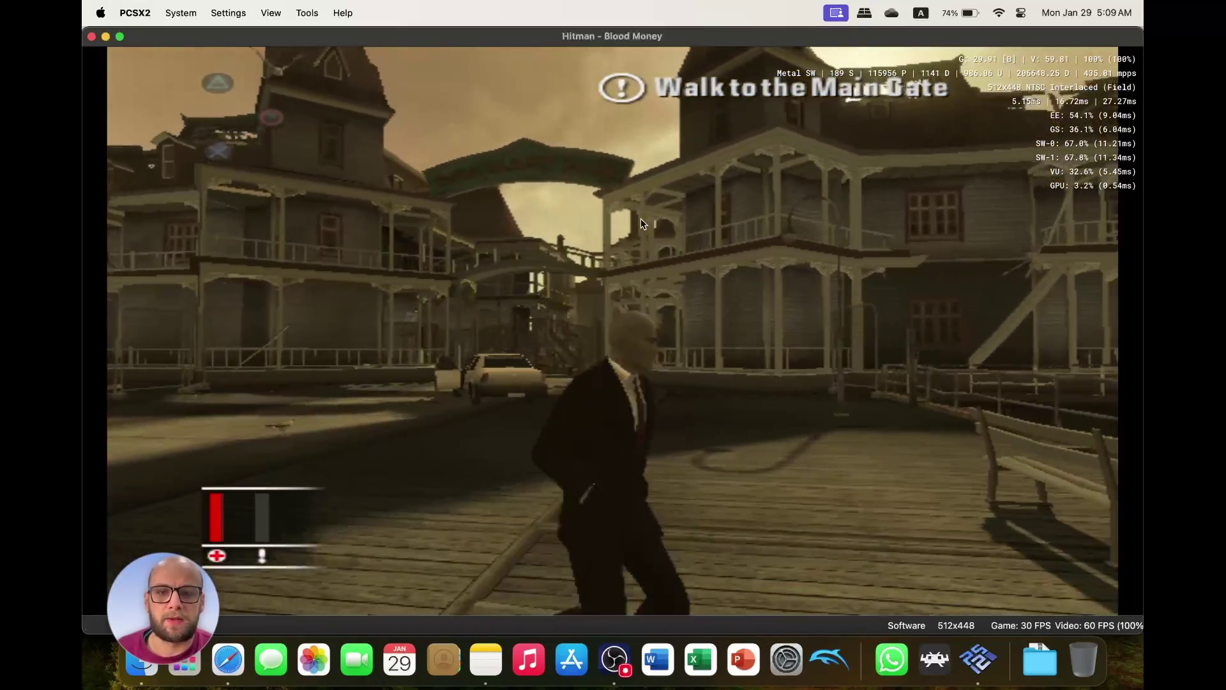
pyautogui.press('s')
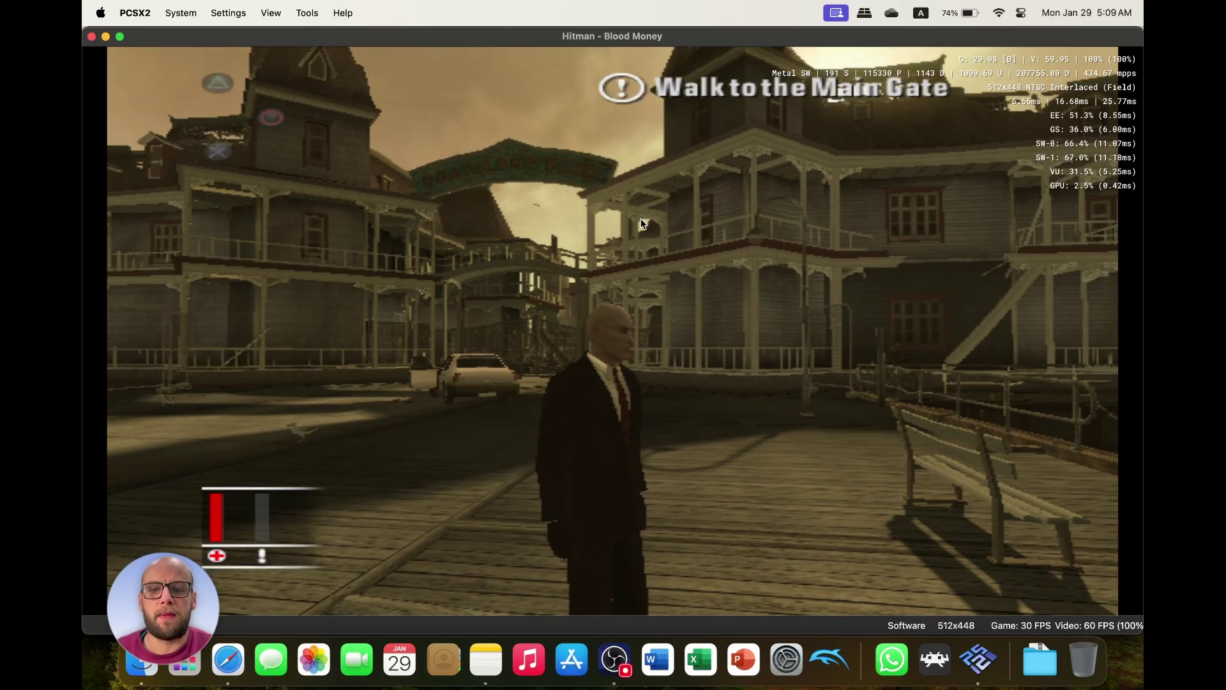